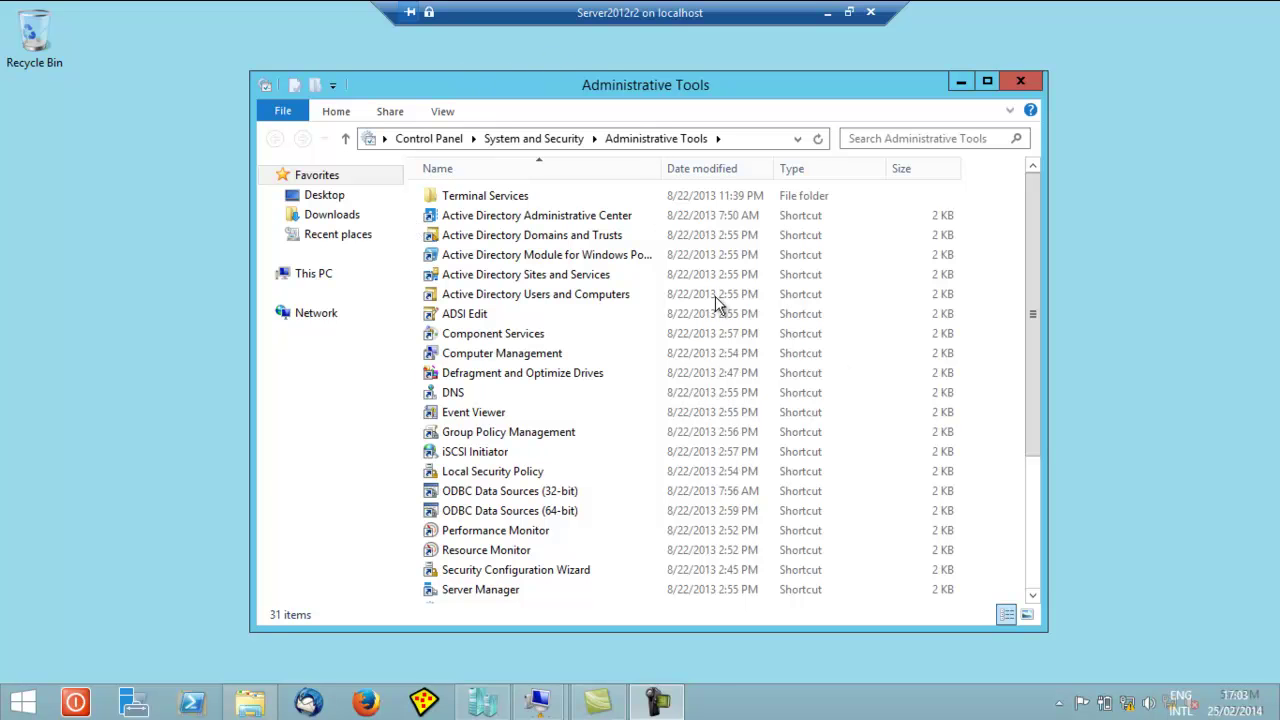
- Hide the server session and bring the Win8 VM session to the front
{"action": "left_click", "coordinate": [828, 14]}
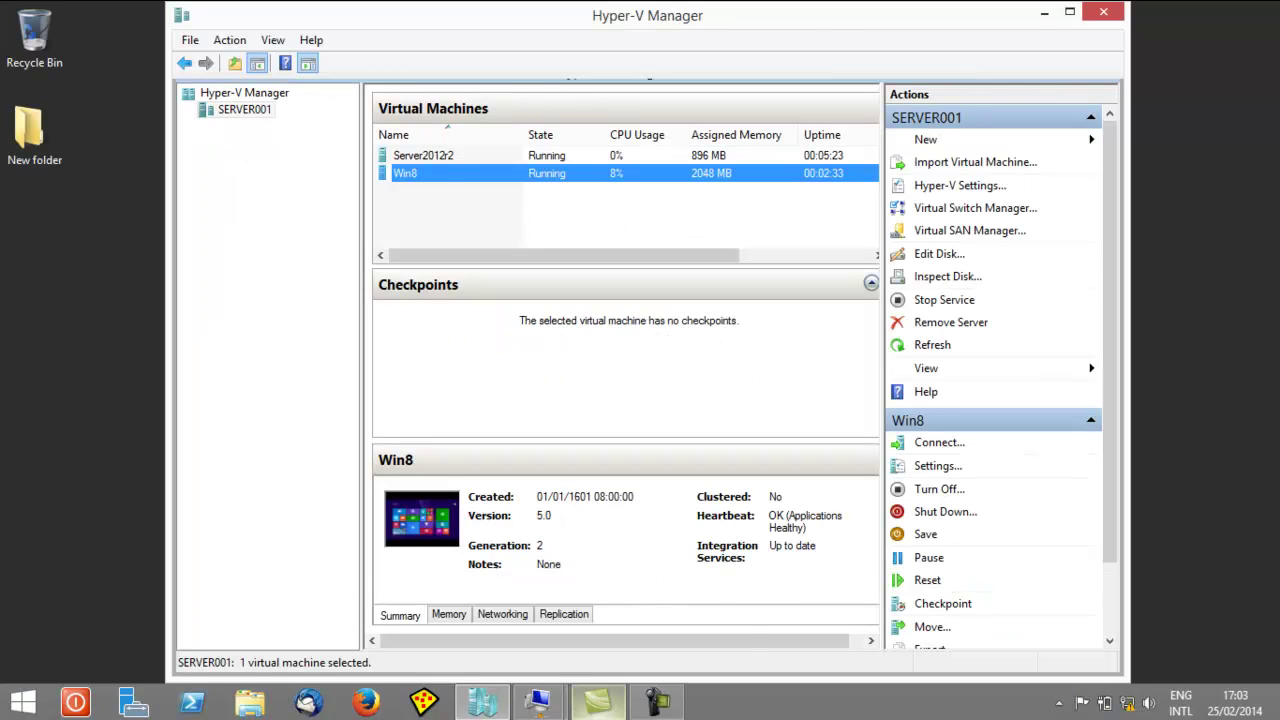
{"action": "mouse_move", "coordinate": [558, 709]}
{"action": "left_click", "coordinate": [637, 548]}
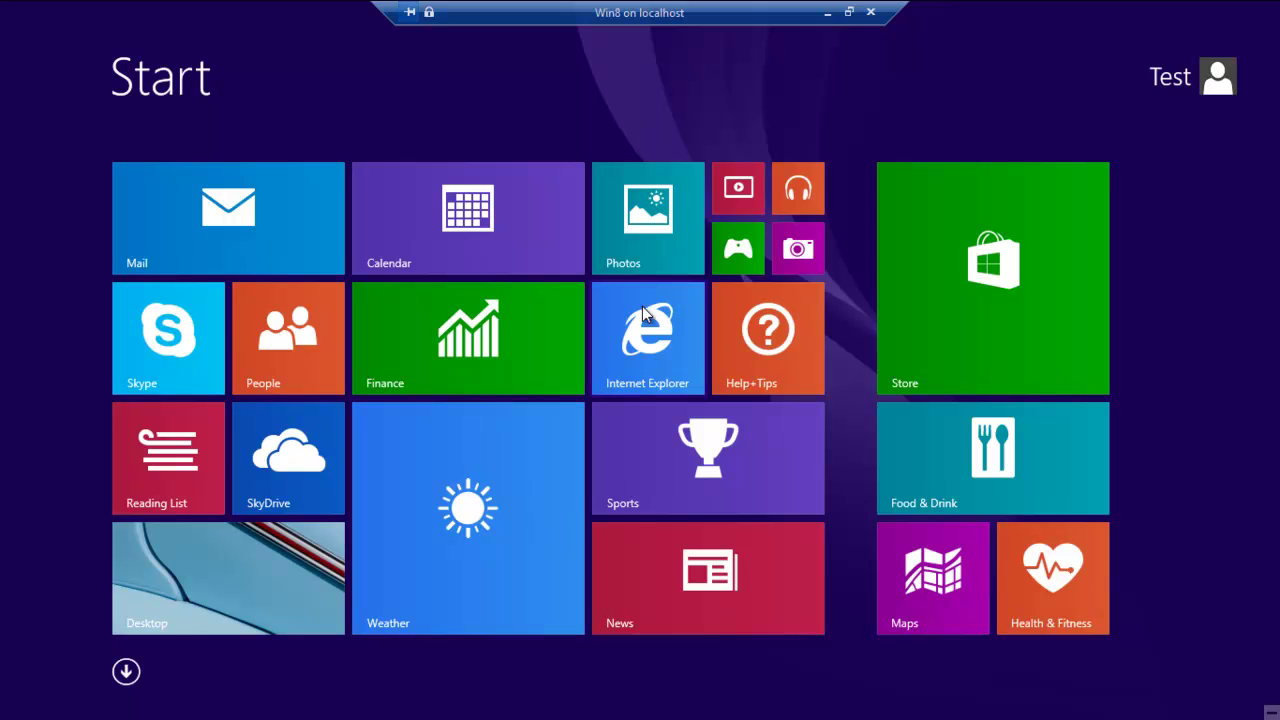
- Return to the Server2012r2 session and launch Active Directory Users and Computers from Administrative Tools
{"action": "left_click", "coordinate": [826, 12]}
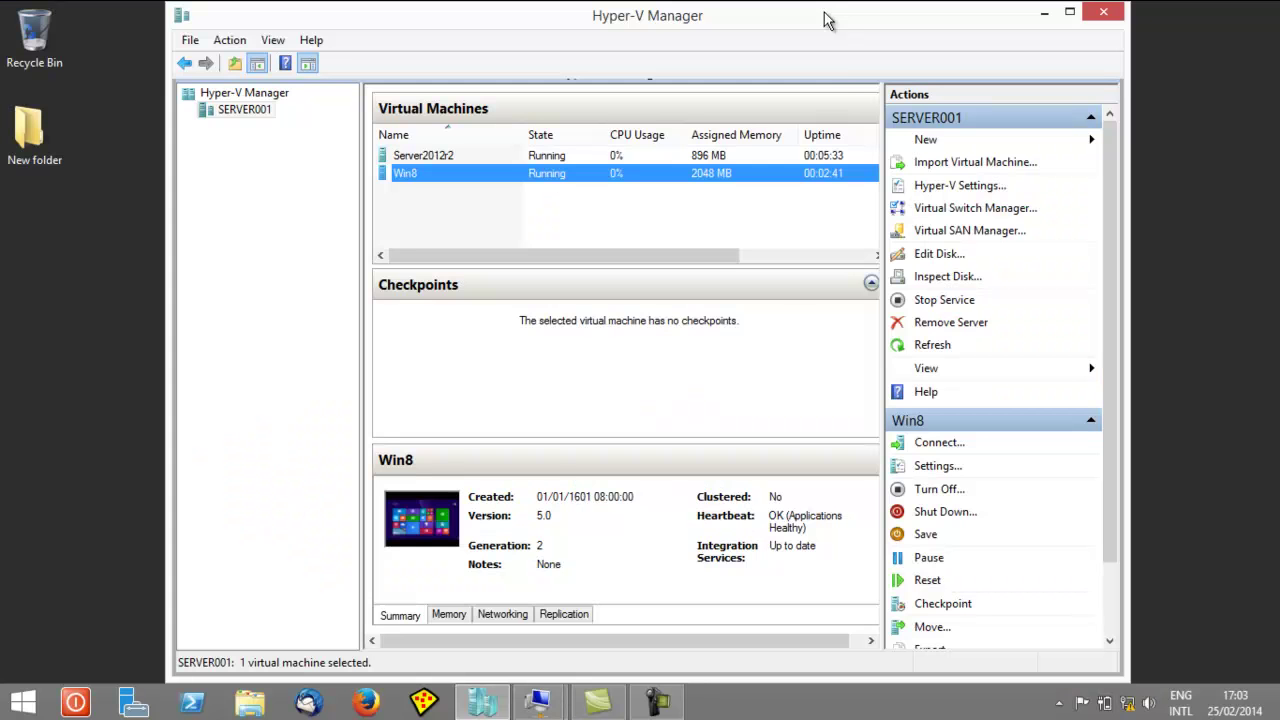
{"action": "mouse_move", "coordinate": [547, 706]}
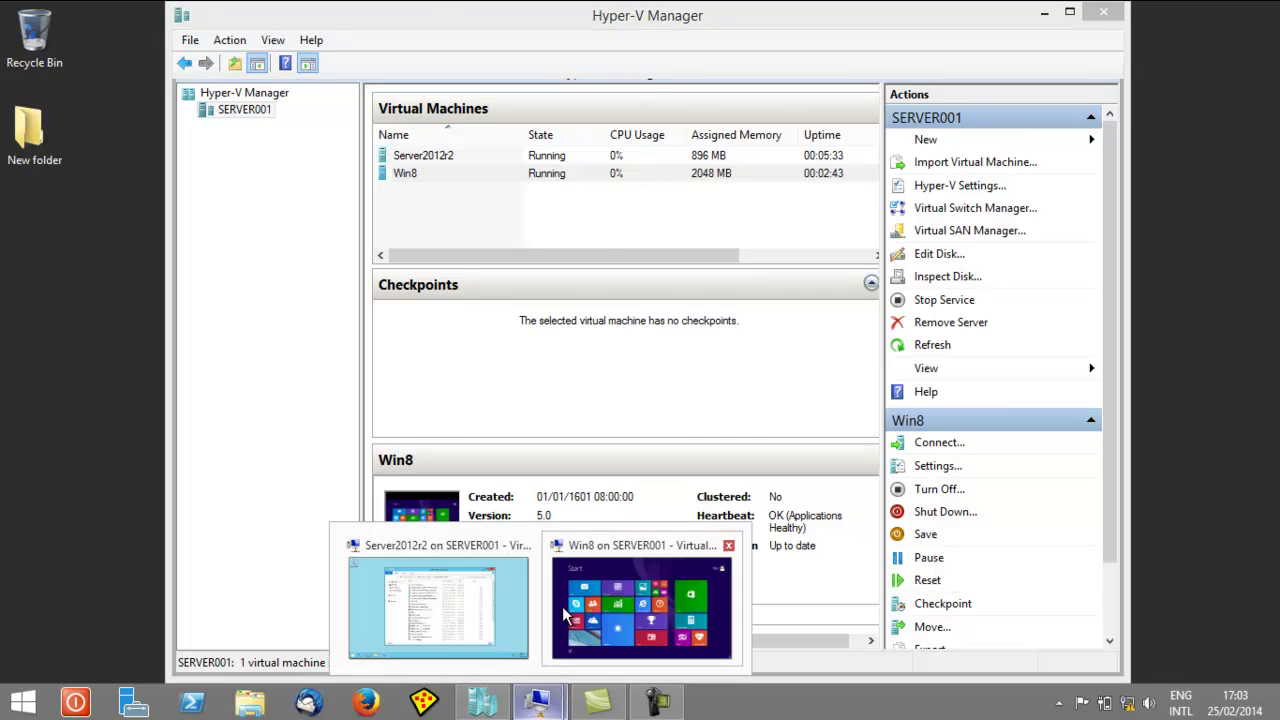
{"action": "left_click", "coordinate": [491, 551]}
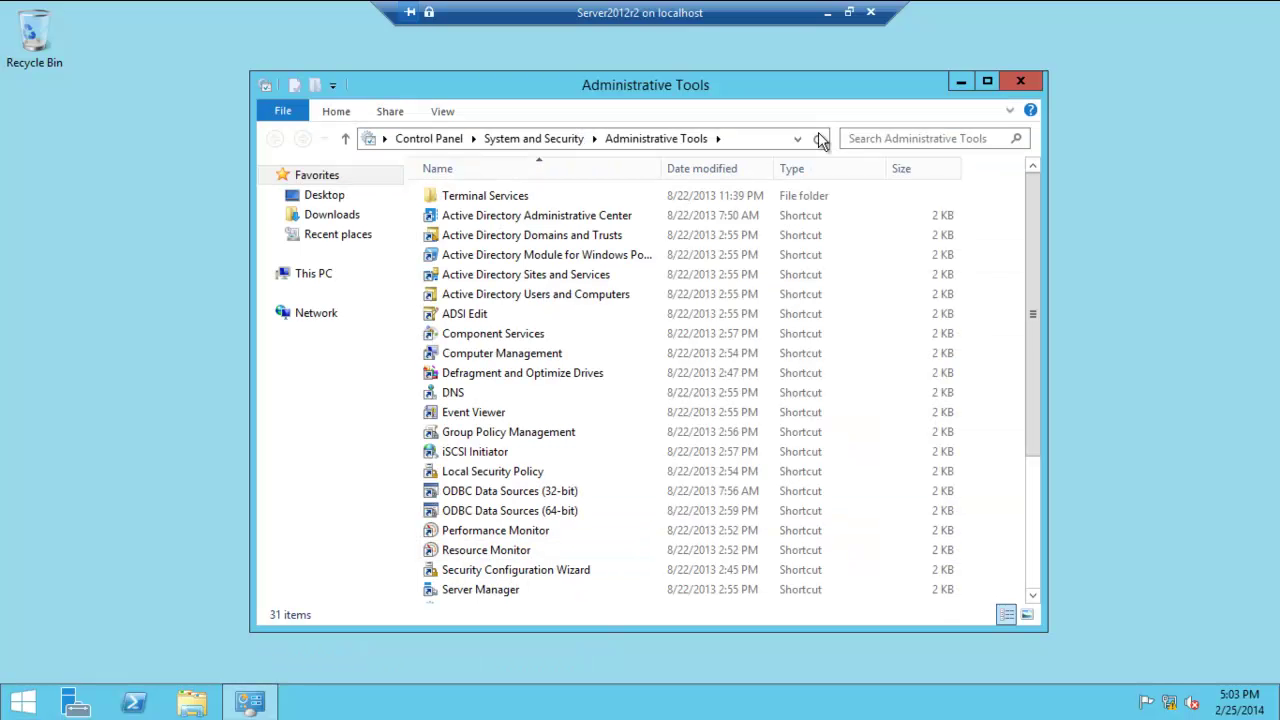
{"action": "left_click", "coordinate": [531, 301]}
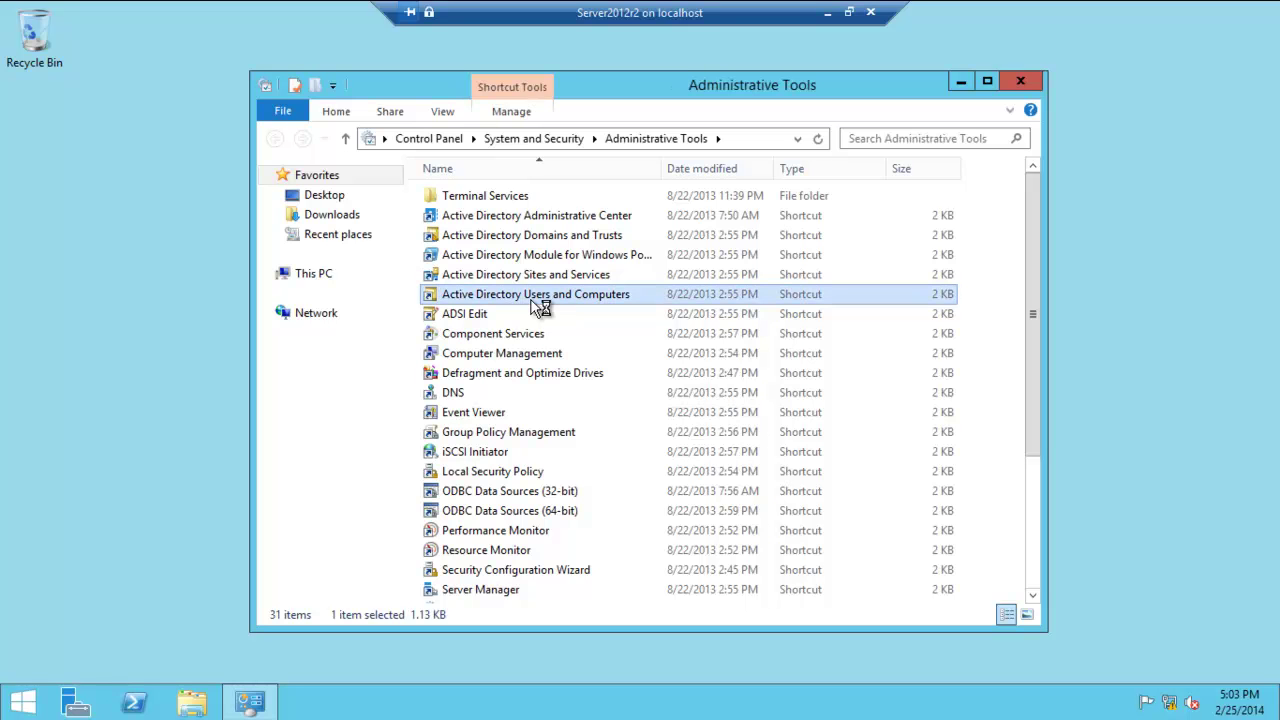
{"action": "double_click", "coordinate": [531, 300]}
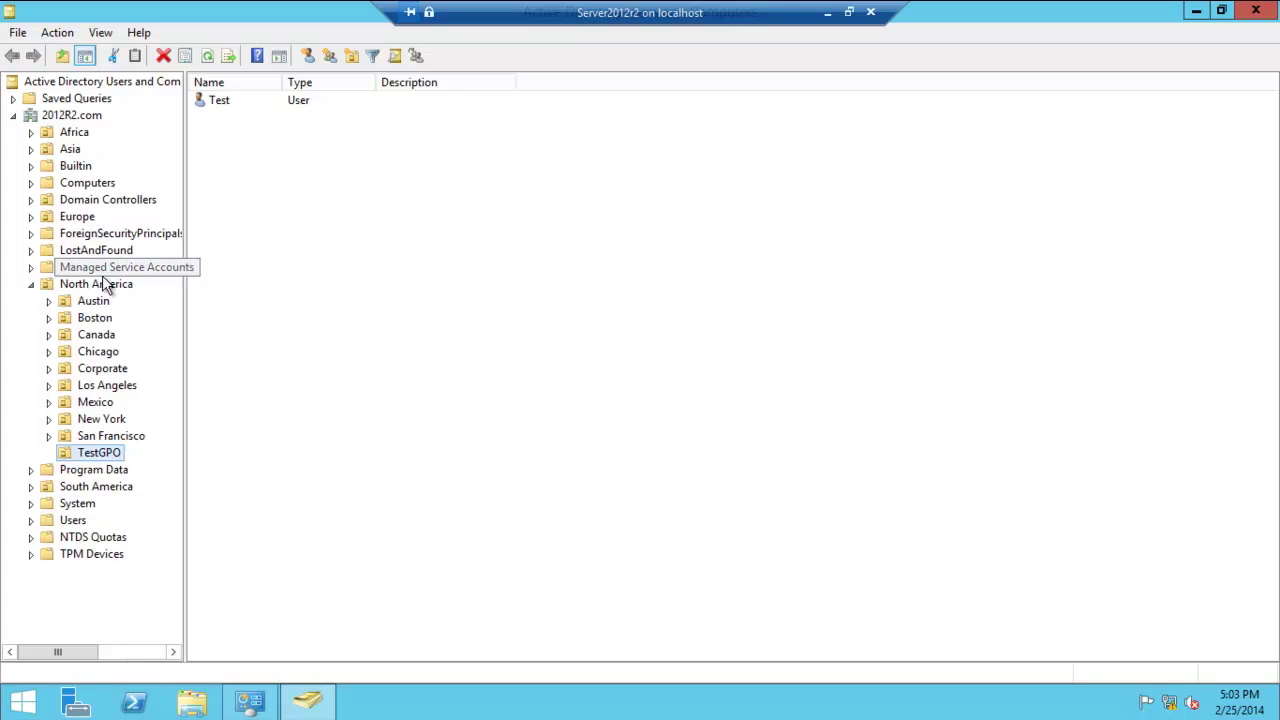
- Start a new user in TestGPO with first name and logon name 'video'
{"action": "right_click", "coordinate": [95, 457]}
{"action": "mouse_move", "coordinate": [162, 232]}
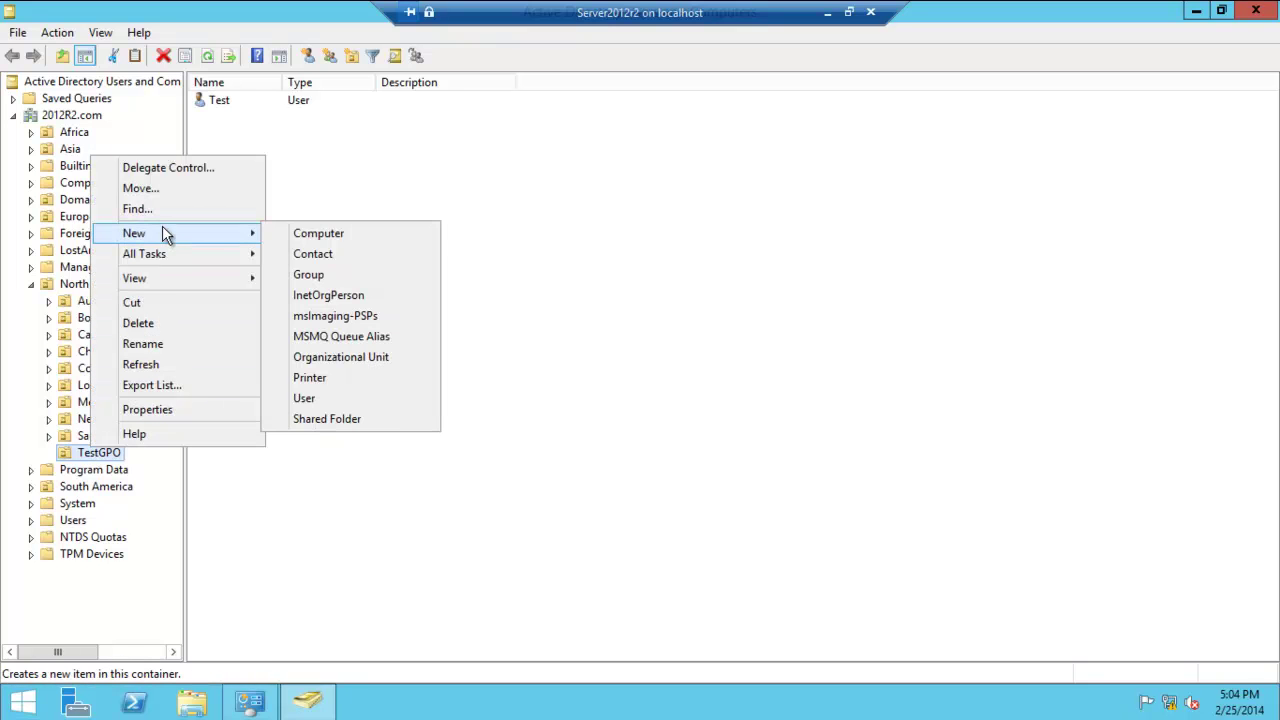
{"action": "left_click", "coordinate": [308, 399]}
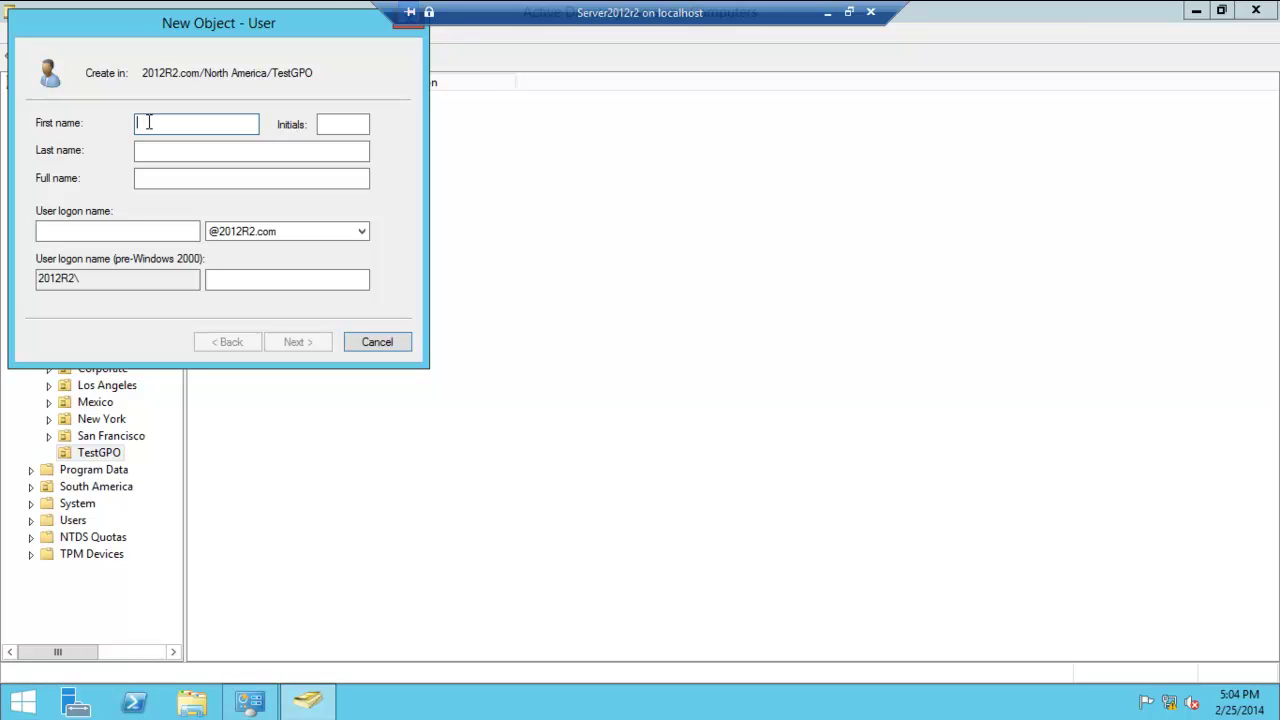
{"action": "type", "text": "video"}
{"action": "left_click", "coordinate": [100, 227]}
{"action": "type", "text": "video"}
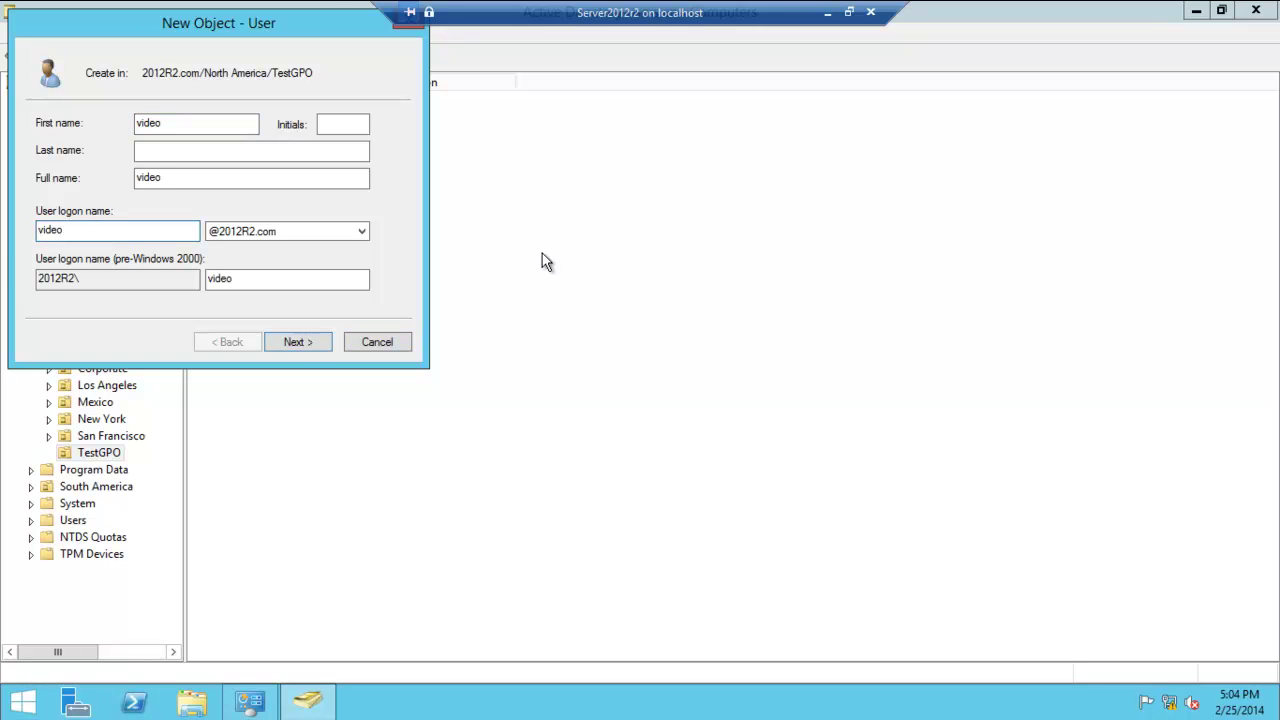
{"action": "left_click", "coordinate": [300, 342]}
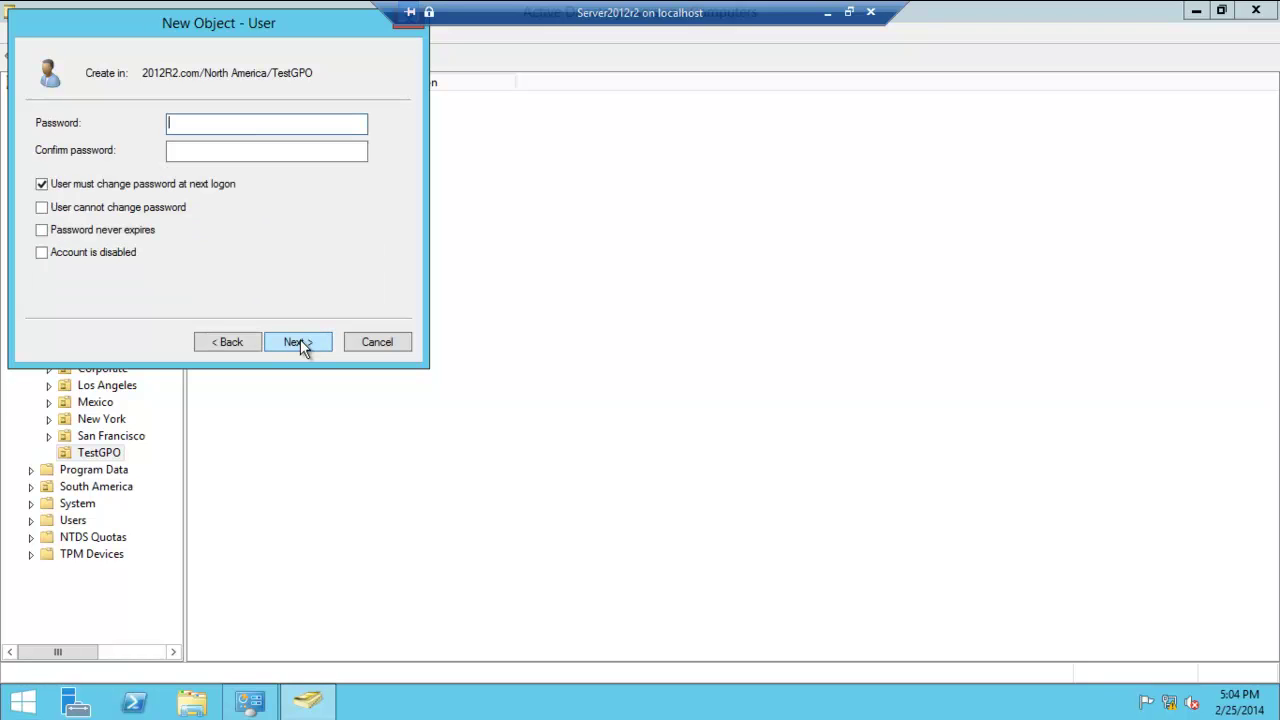
- Turn off the forced password change at next logon, set the user's password, and review the summary
{"action": "left_click", "coordinate": [42, 184]}
{"action": "left_click", "coordinate": [197, 123]}
{"action": "type", "text": "P@ssw0rd1"}
{"action": "left_click", "coordinate": [220, 153]}
{"action": "type", "text": "P@ssw0rd1"}
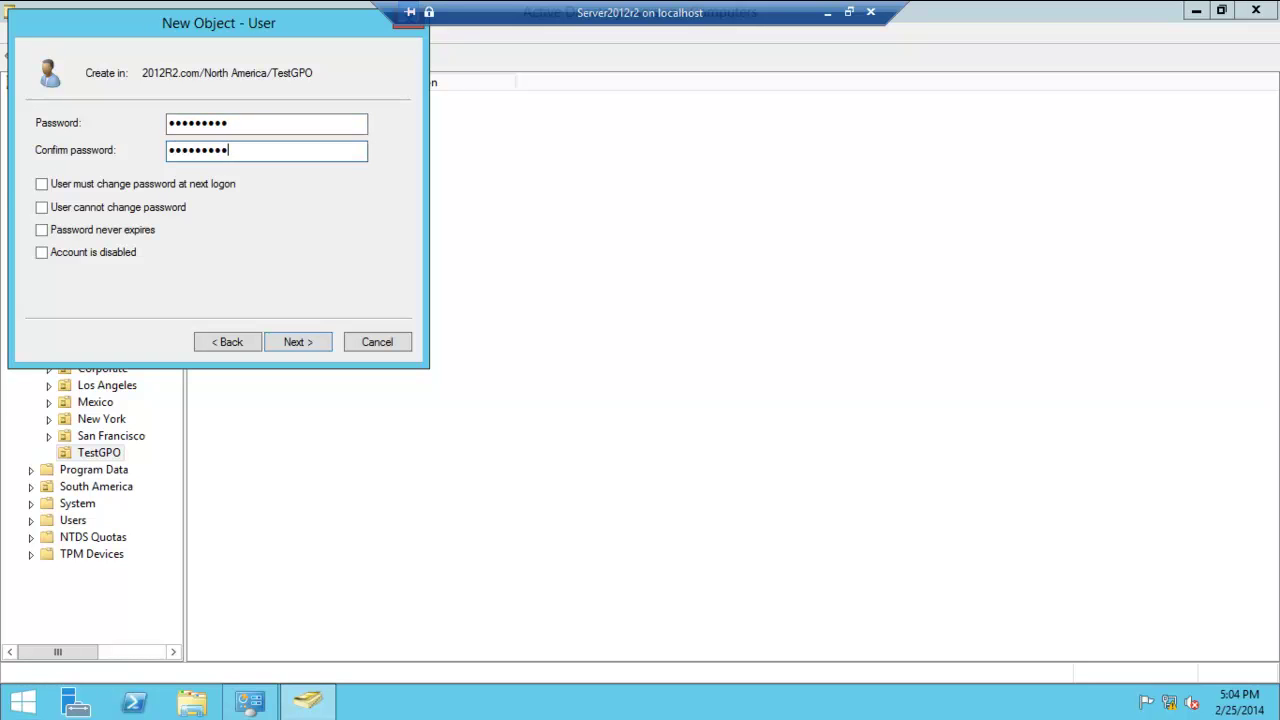
{"action": "left_click", "coordinate": [299, 342]}
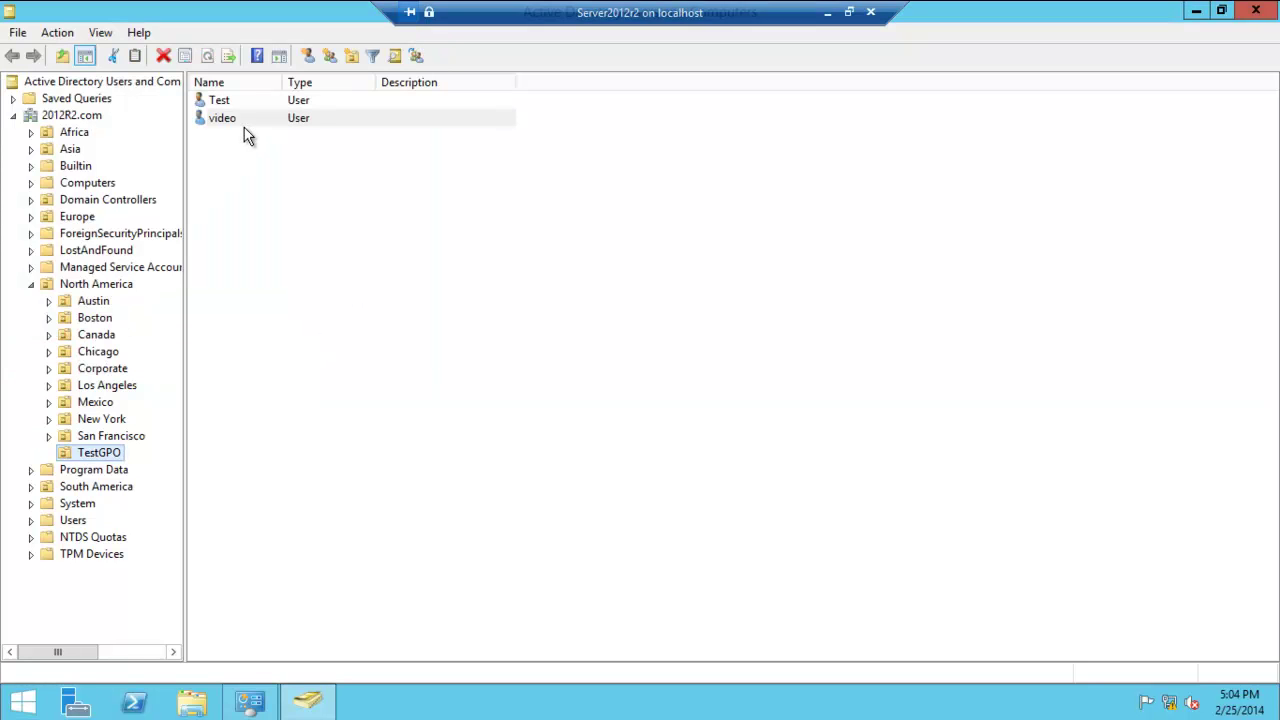
- Switch to the Win8 VM and launch Control Panel by searching 'control' on Start
{"action": "left_click", "coordinate": [827, 13]}
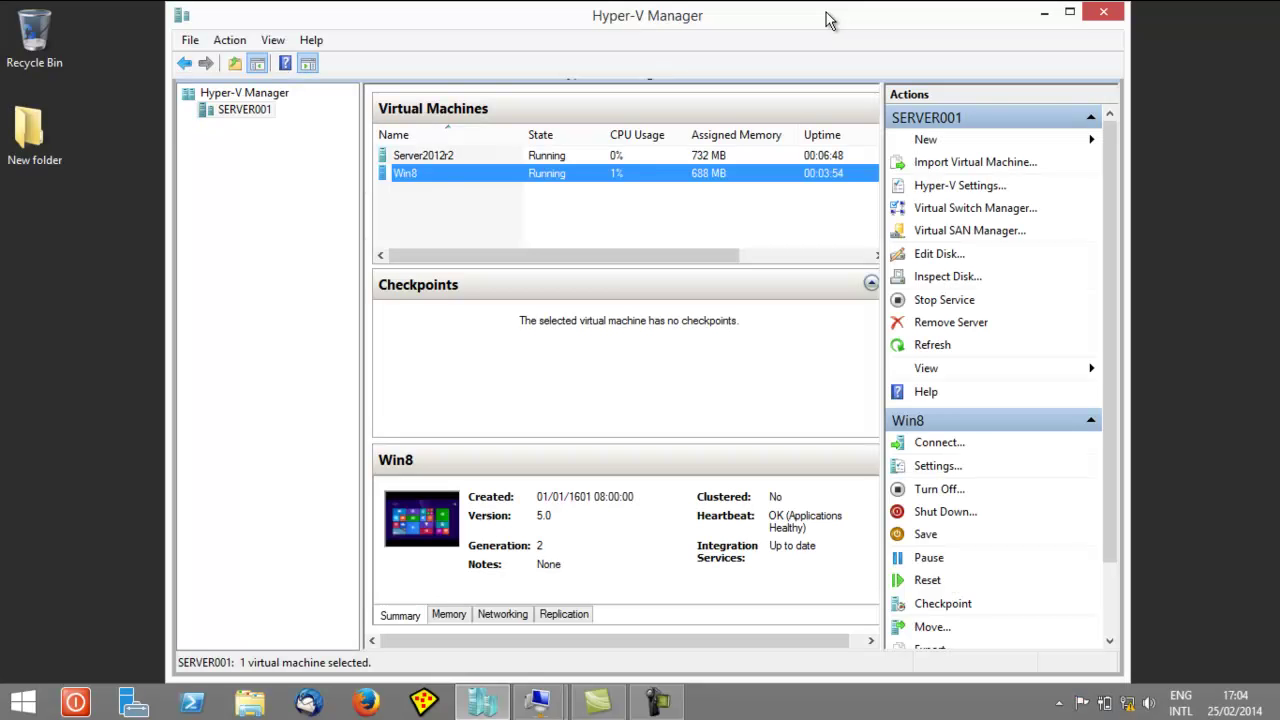
{"action": "left_click", "coordinate": [538, 703]}
{"action": "left_click", "coordinate": [613, 556]}
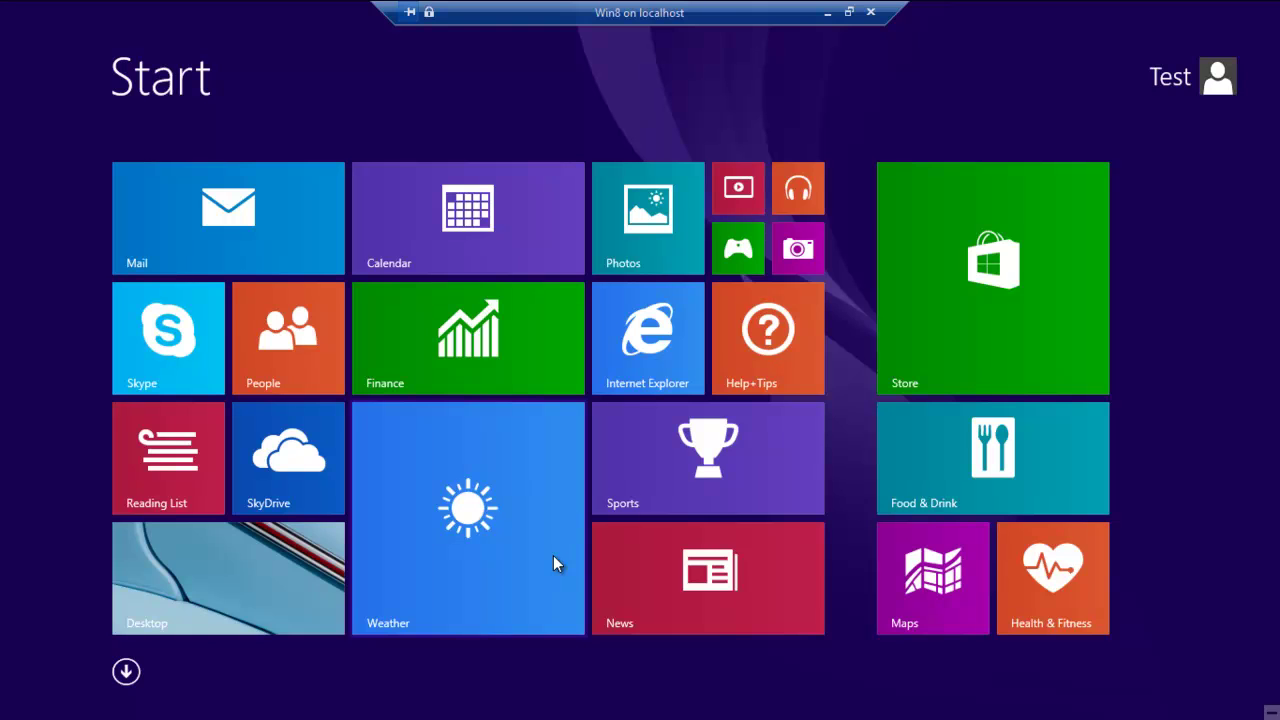
{"action": "type", "text": "contr"}
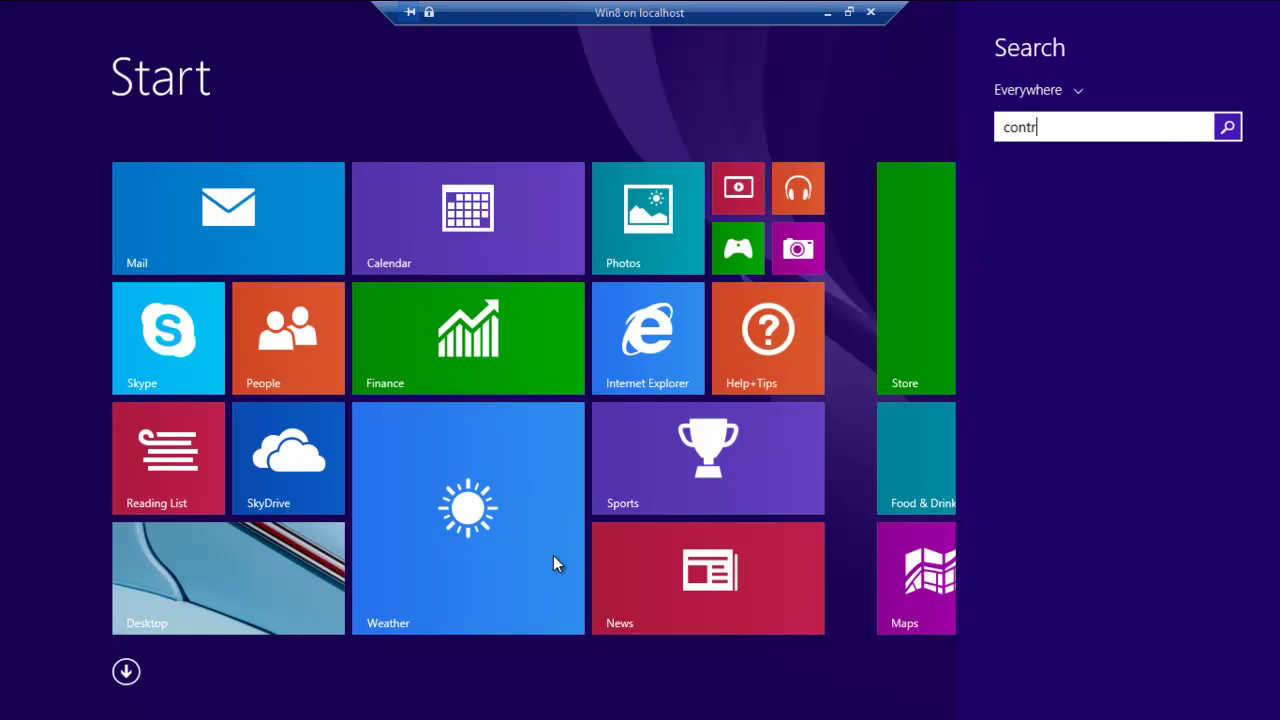
{"action": "type", "text": "ol Panel"}
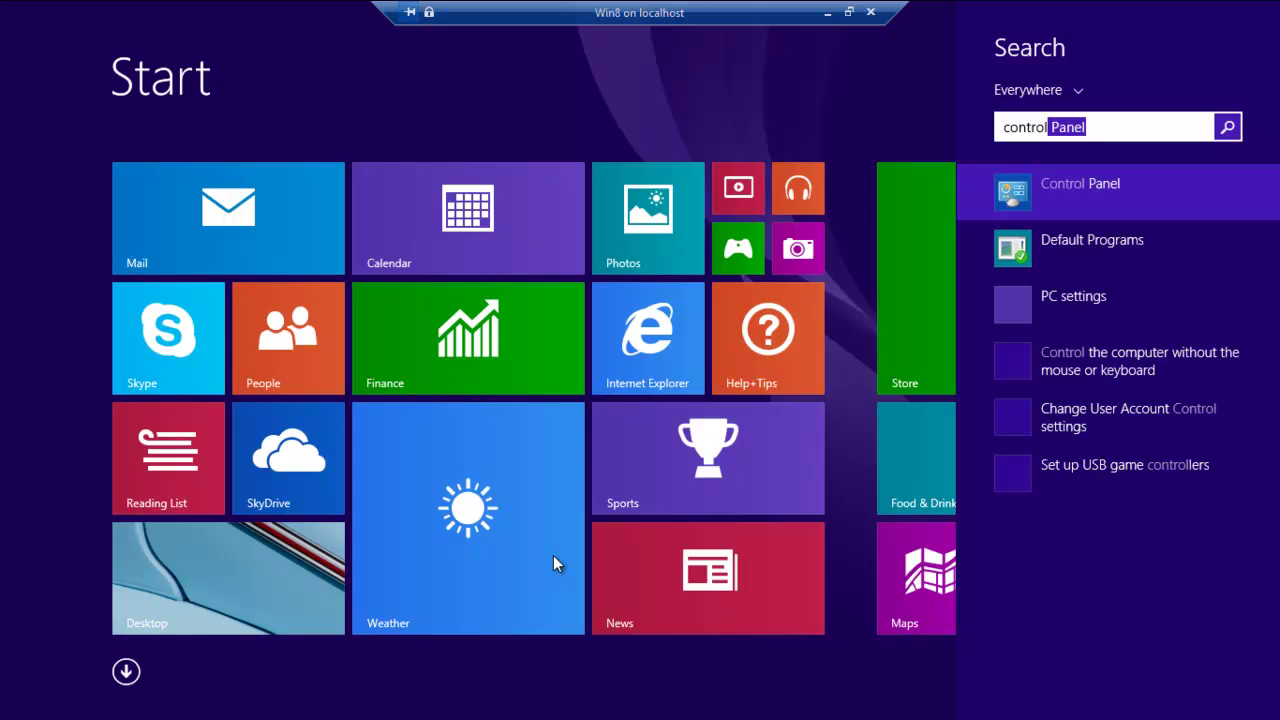
{"action": "key", "text": "Return"}
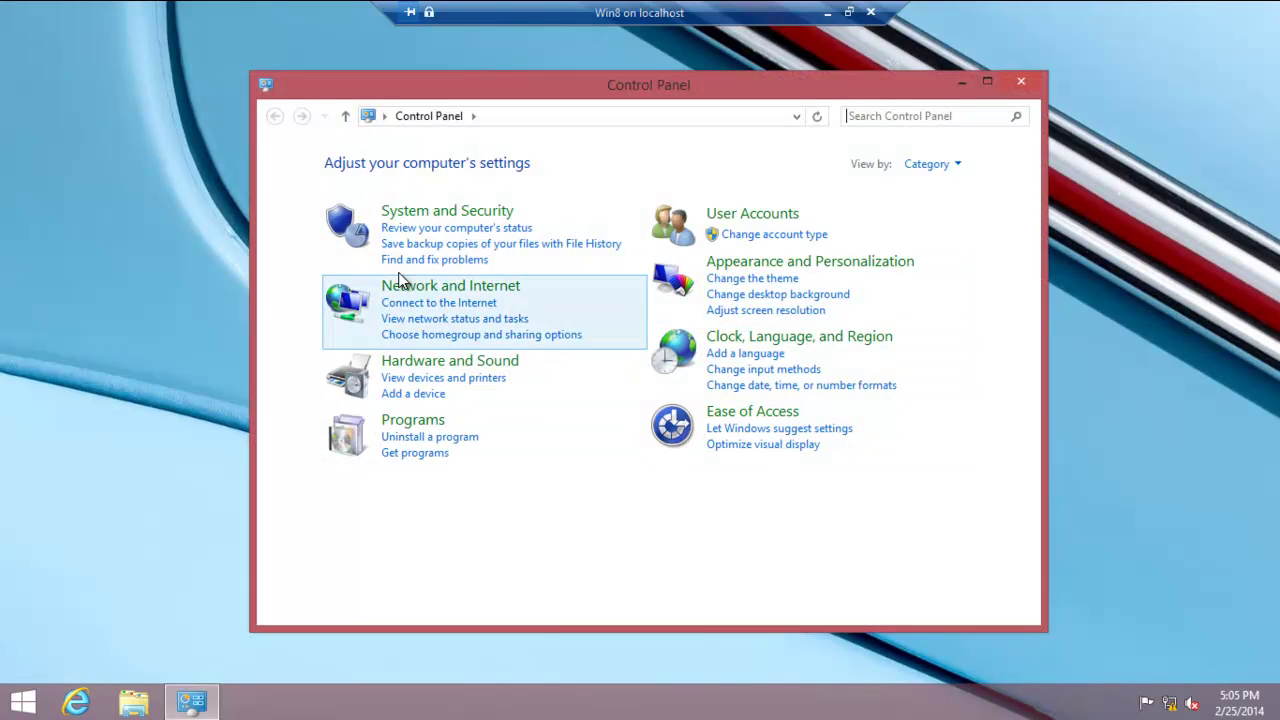
- Go to System and Security > System and choose Change settings for WorkComputer
{"action": "left_click", "coordinate": [457, 212]}
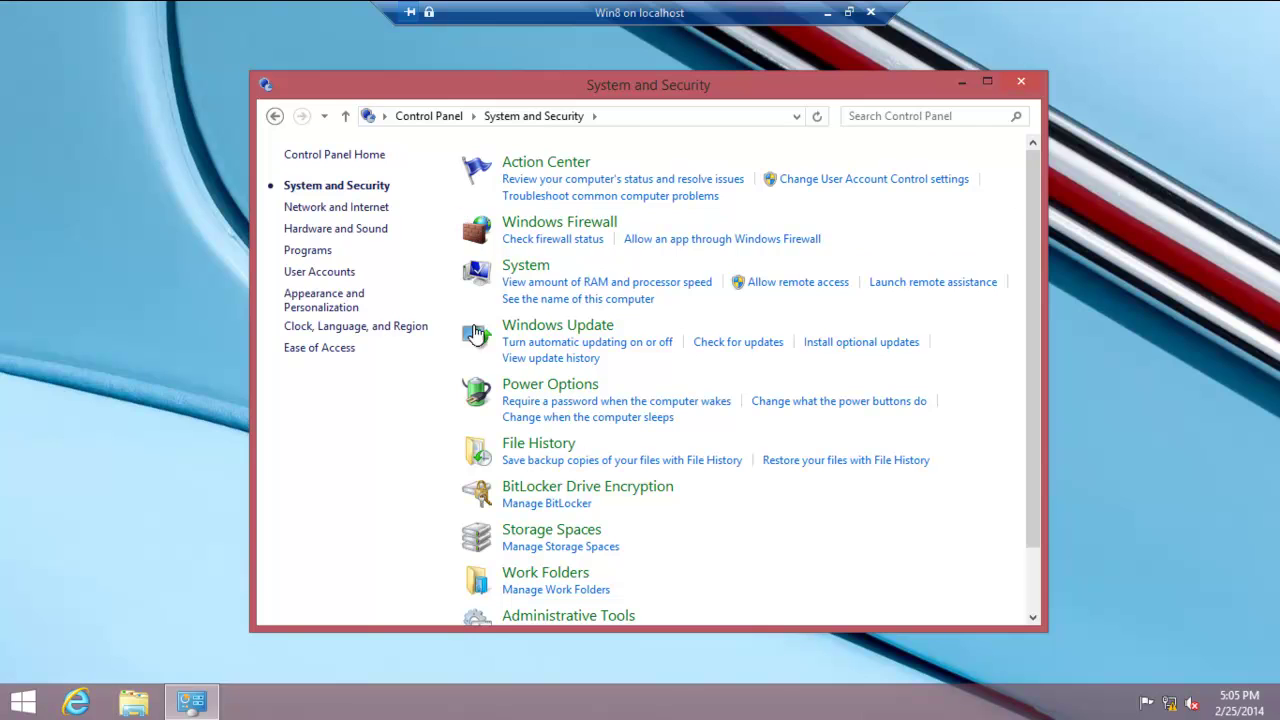
{"action": "left_click", "coordinate": [526, 267]}
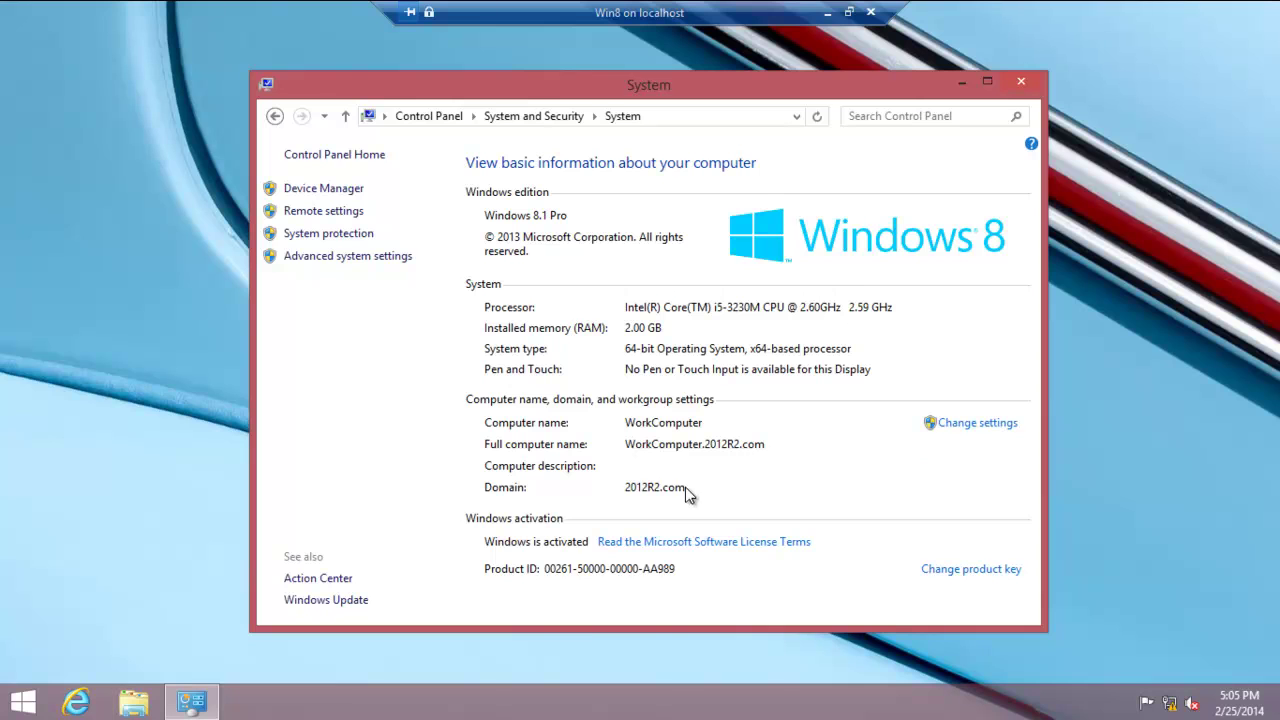
{"action": "left_click", "coordinate": [993, 425]}
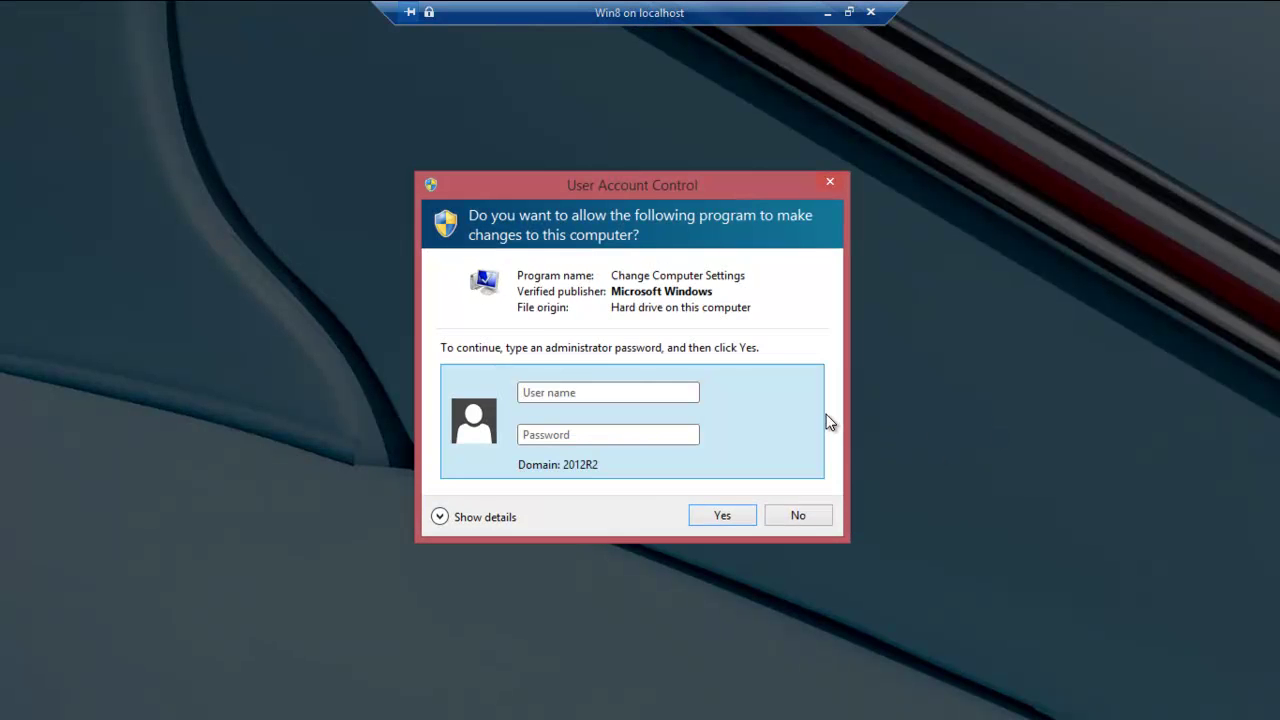
- Approve the UAC prompt as Administrator, then open and cancel the Computer Name/Domain Changes dialog
{"action": "type", "text": "Administrator"}
{"action": "left_click", "coordinate": [566, 433]}
{"action": "type", "text": "••"}
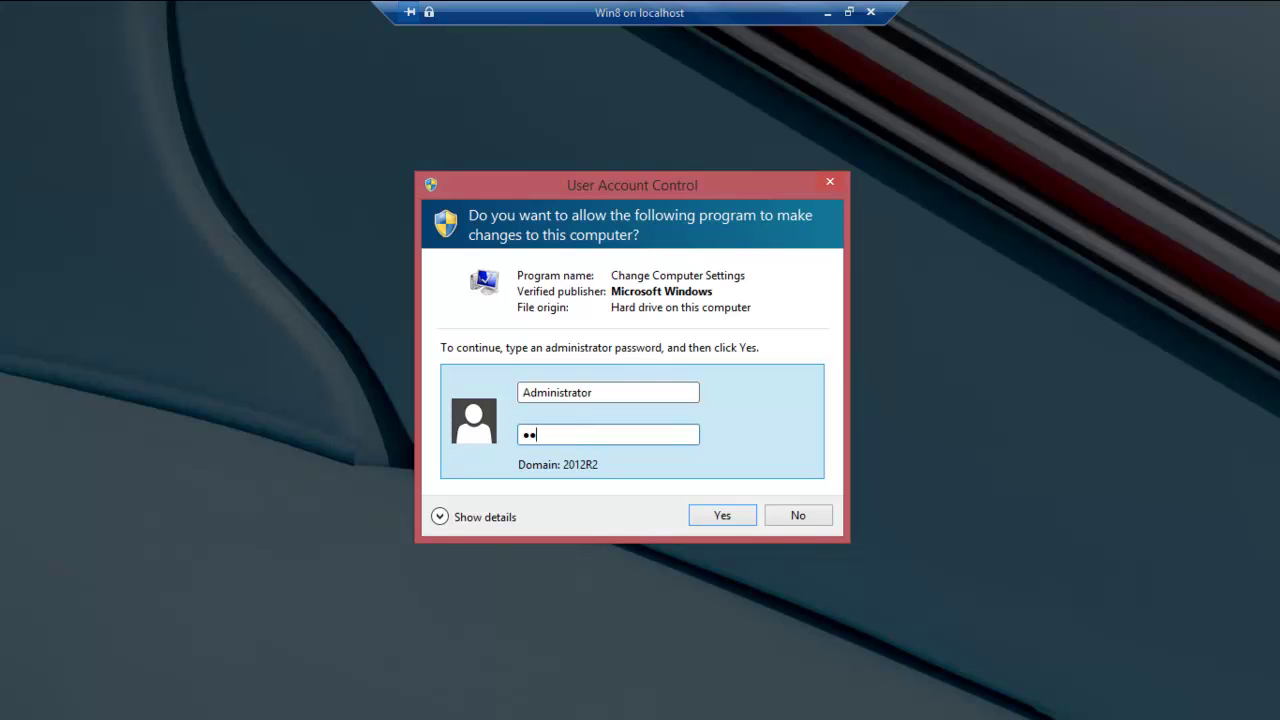
{"action": "type", "text": "••"}
{"action": "key", "text": "BackSpace"}
{"action": "key", "text": "BackSpace"}
{"action": "key", "text": "BackSpace"}
{"action": "key", "text": "BackSpace"}
{"action": "type", "text": "•••••••••"}
{"action": "key", "text": "Return"}
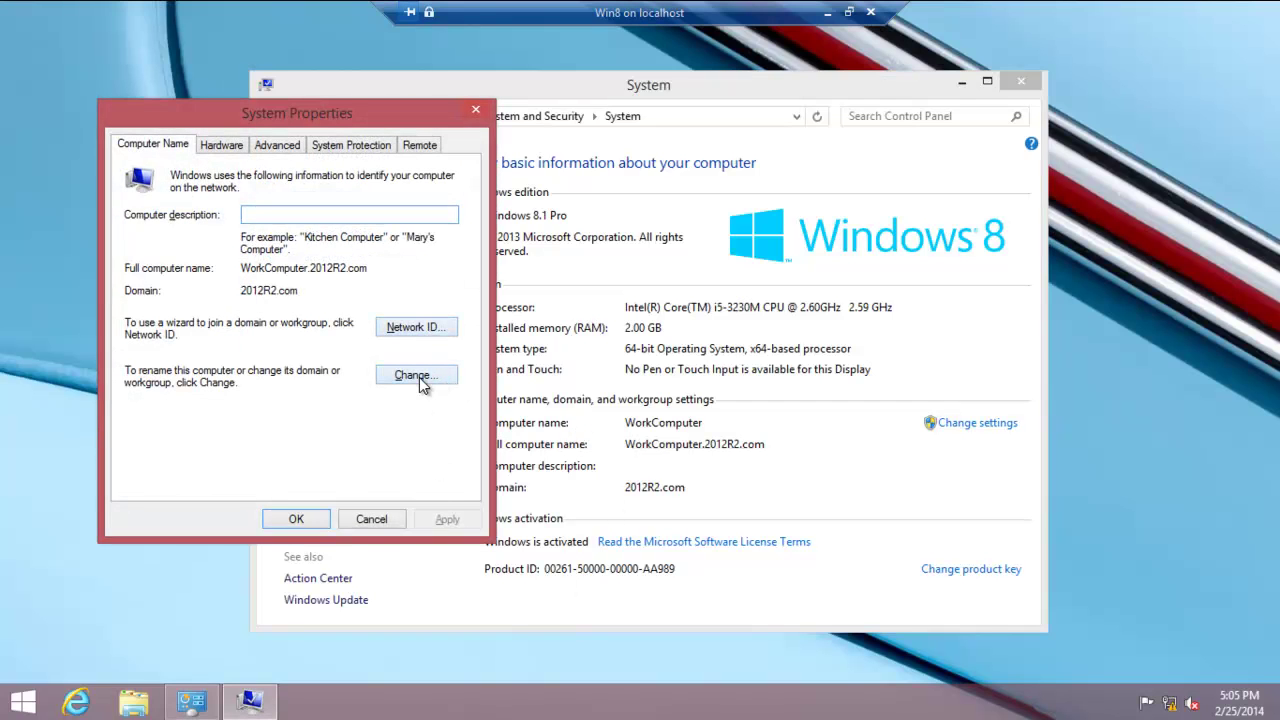
{"action": "left_click", "coordinate": [419, 377]}
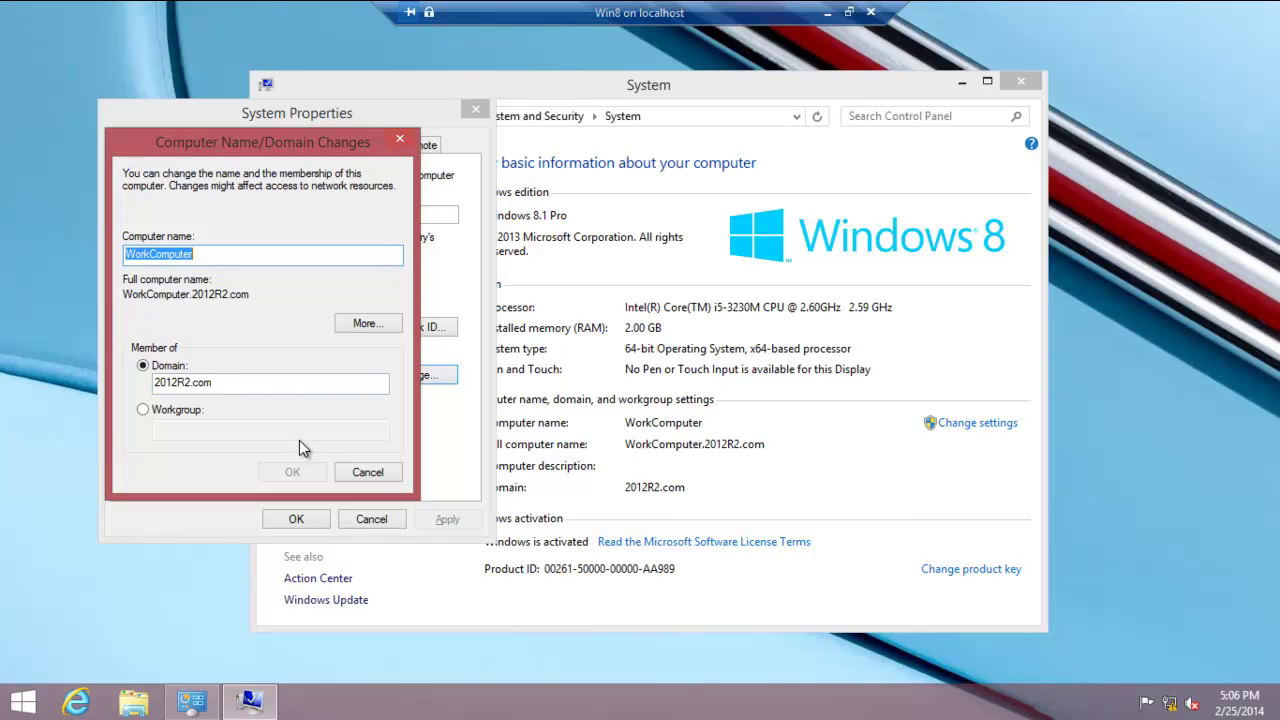
{"action": "left_click", "coordinate": [369, 474]}
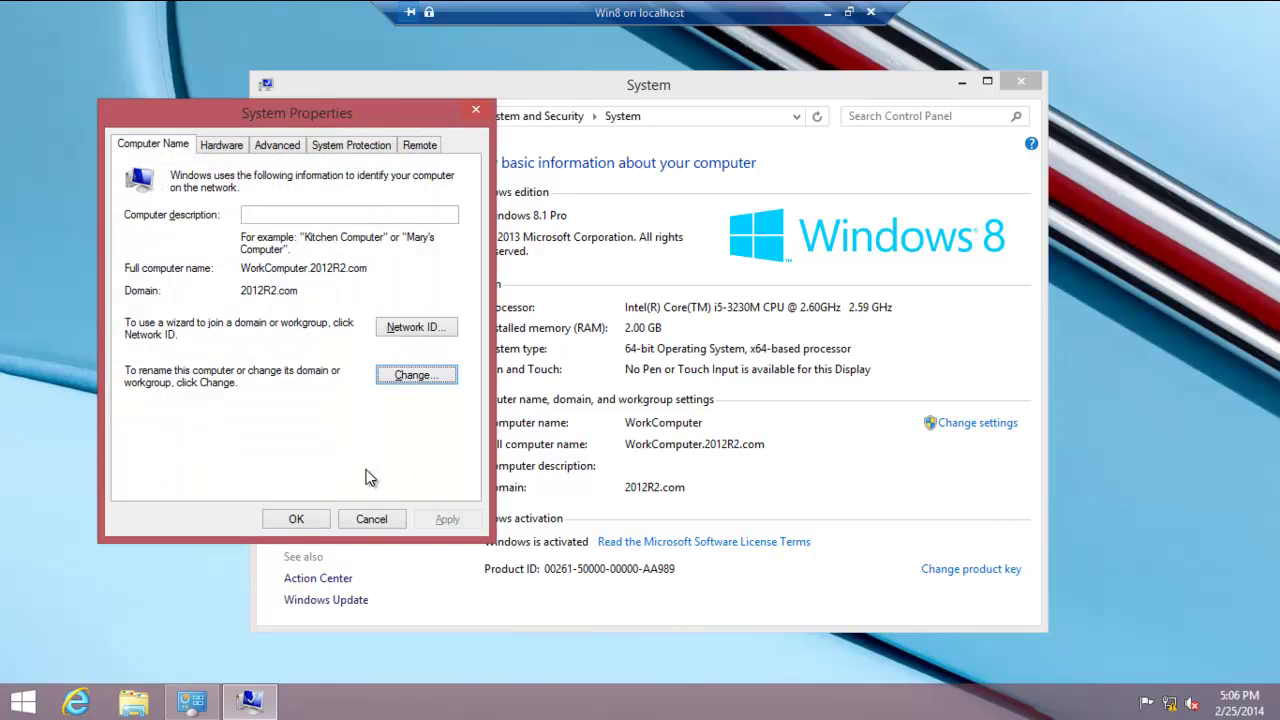
- Start the Join a Domain wizard, pick the domain network option, and enter video's credentials for 2012R2.COM
{"action": "left_click", "coordinate": [422, 327]}
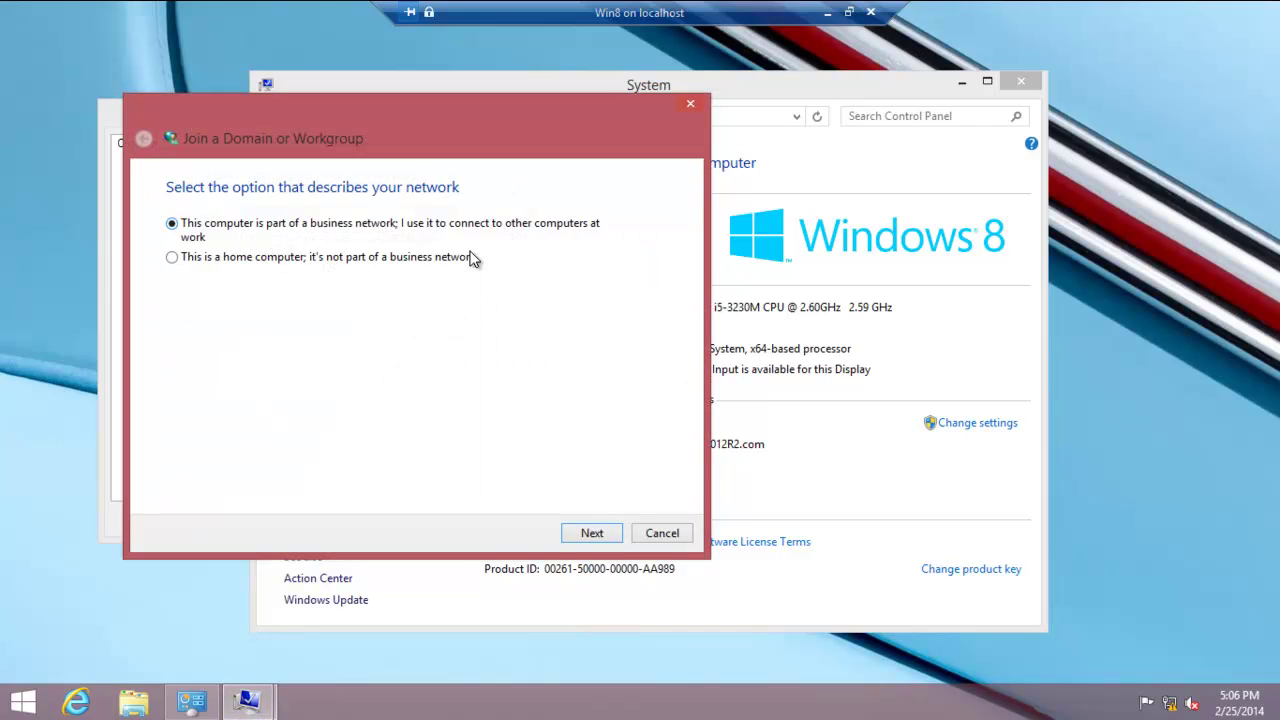
{"action": "left_click", "coordinate": [592, 533]}
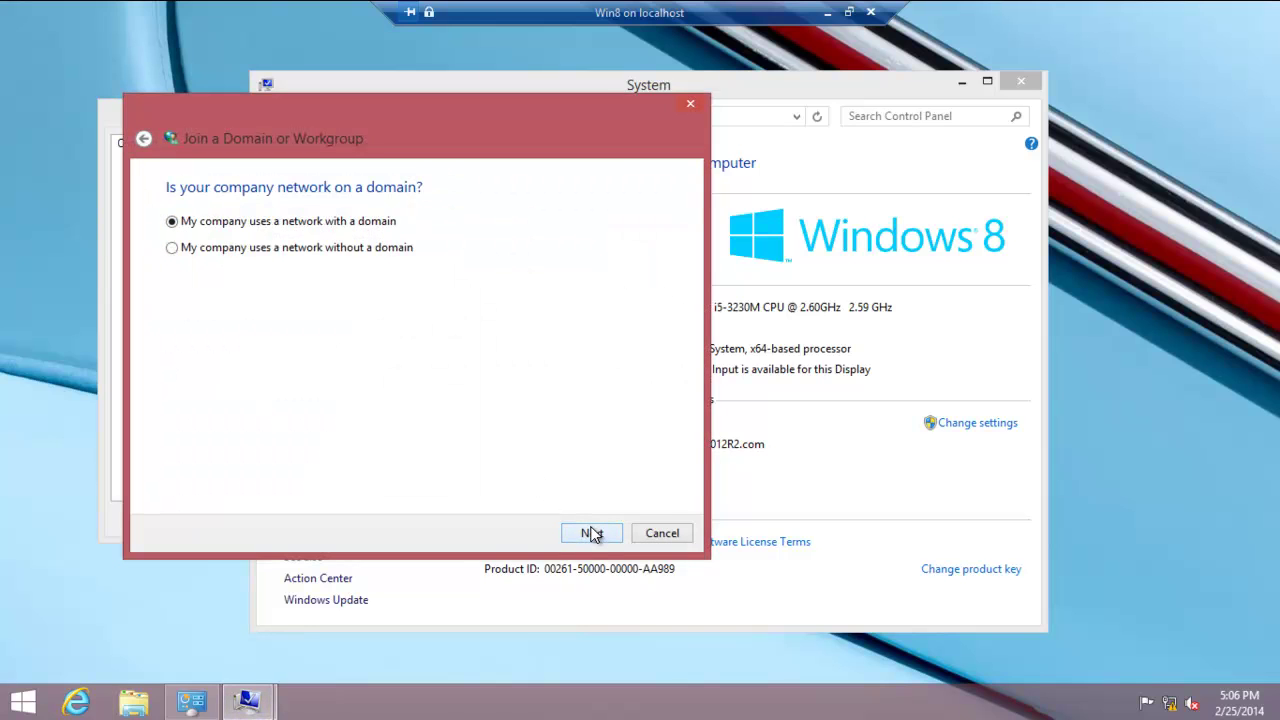
{"action": "left_click", "coordinate": [592, 533]}
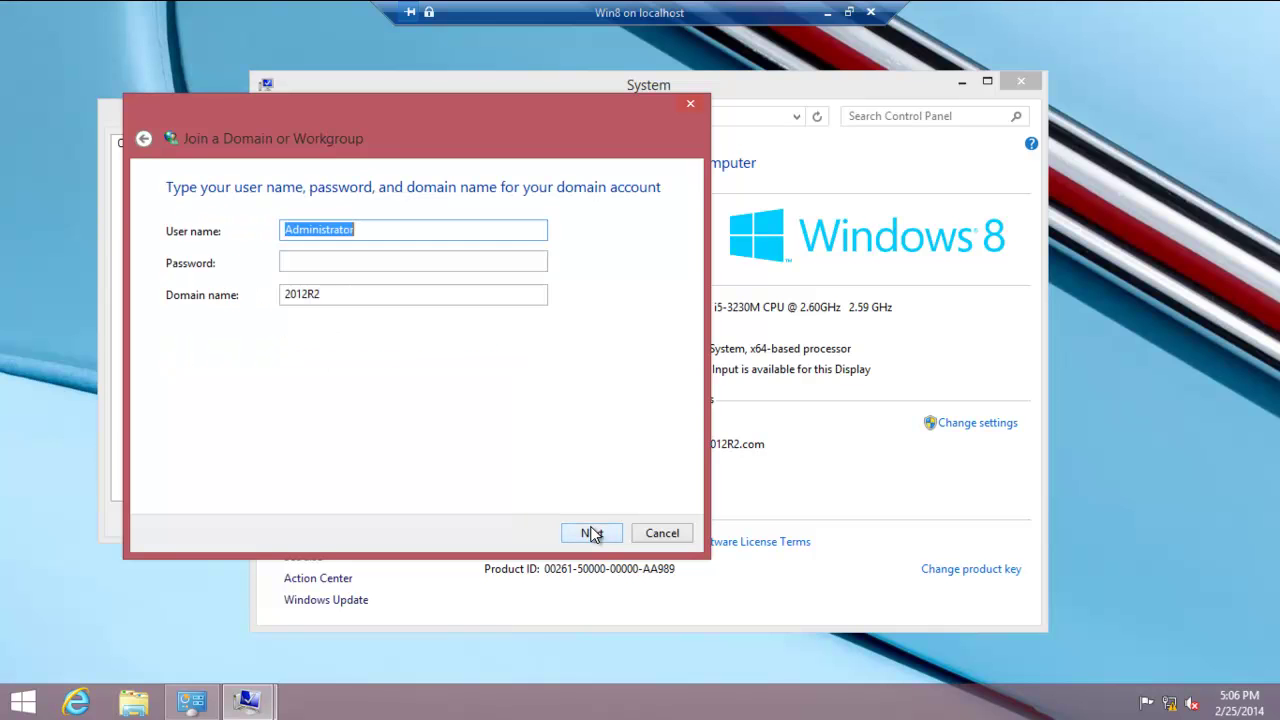
{"action": "key", "text": "BackSpace"}
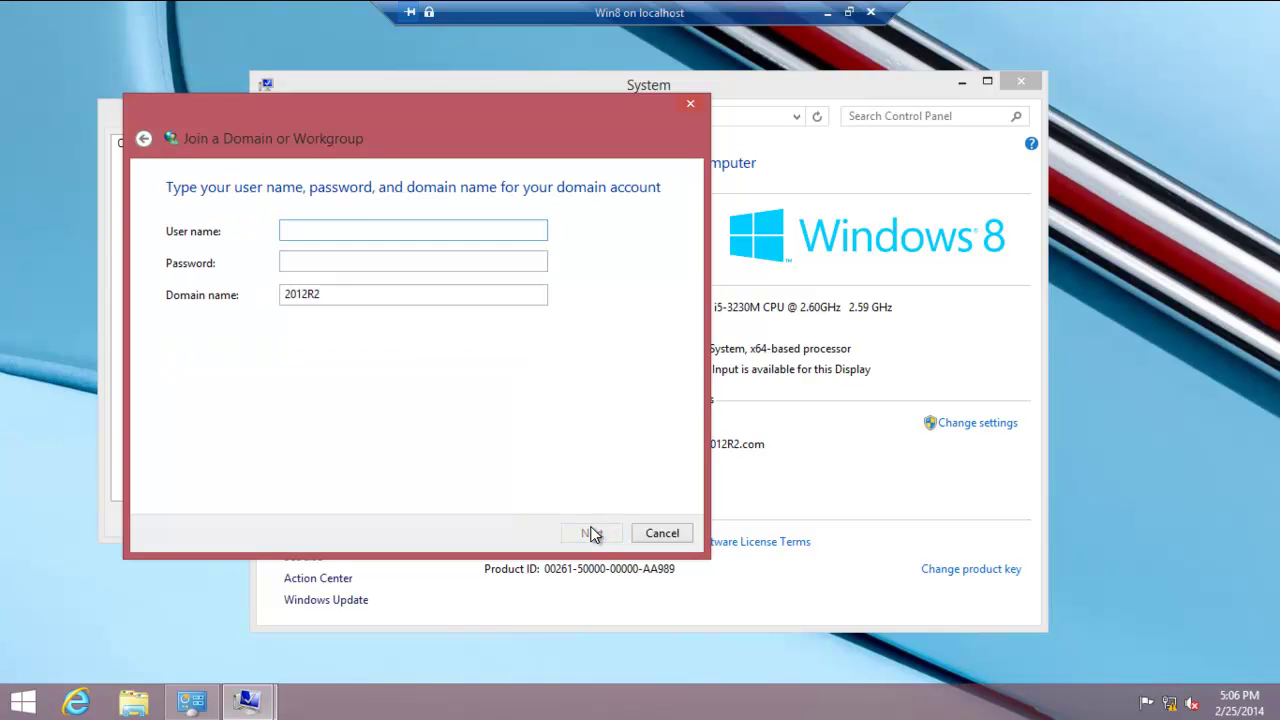
{"action": "type", "text": "video"}
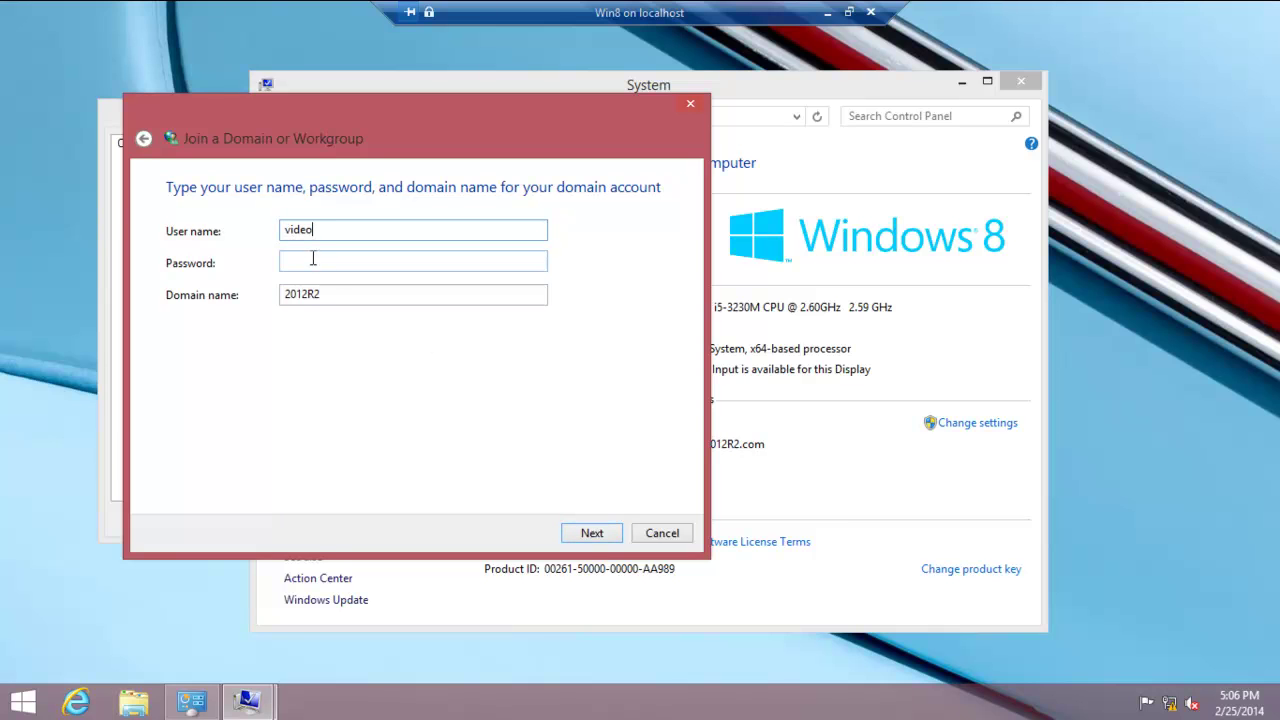
{"action": "type", "text": "Pa$$w0rd"}
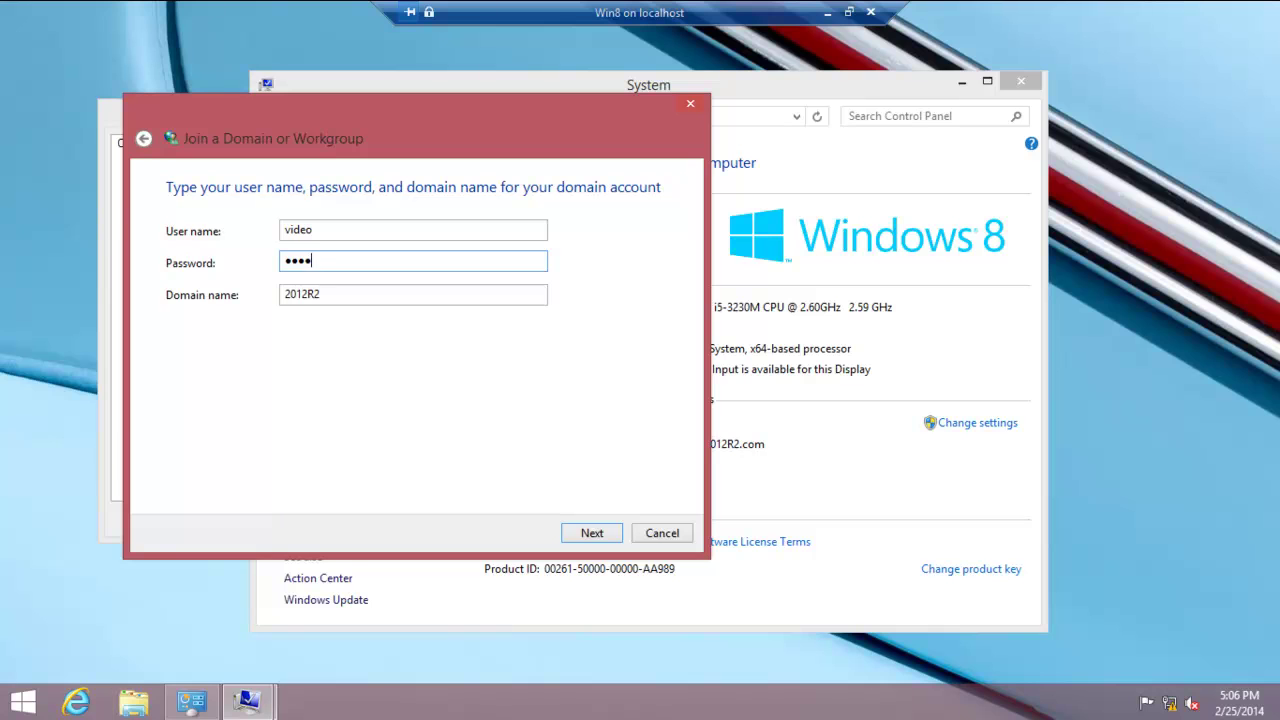
{"action": "type", "text": "1"}
{"action": "left_click", "coordinate": [345, 295]}
{"action": "type", "text": ".COM"}
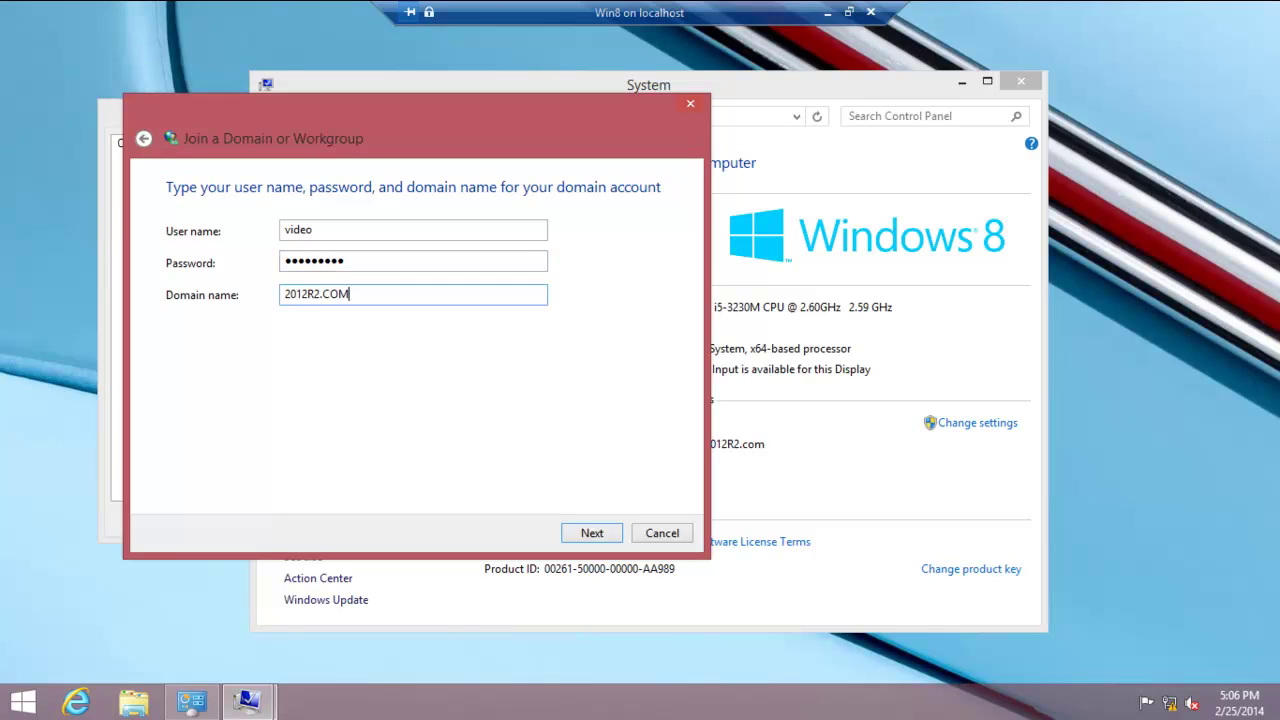
- Submit the join reusing the existing computer account, retry after Access is denied, then minimize the VM
{"action": "left_click", "coordinate": [604, 535]}
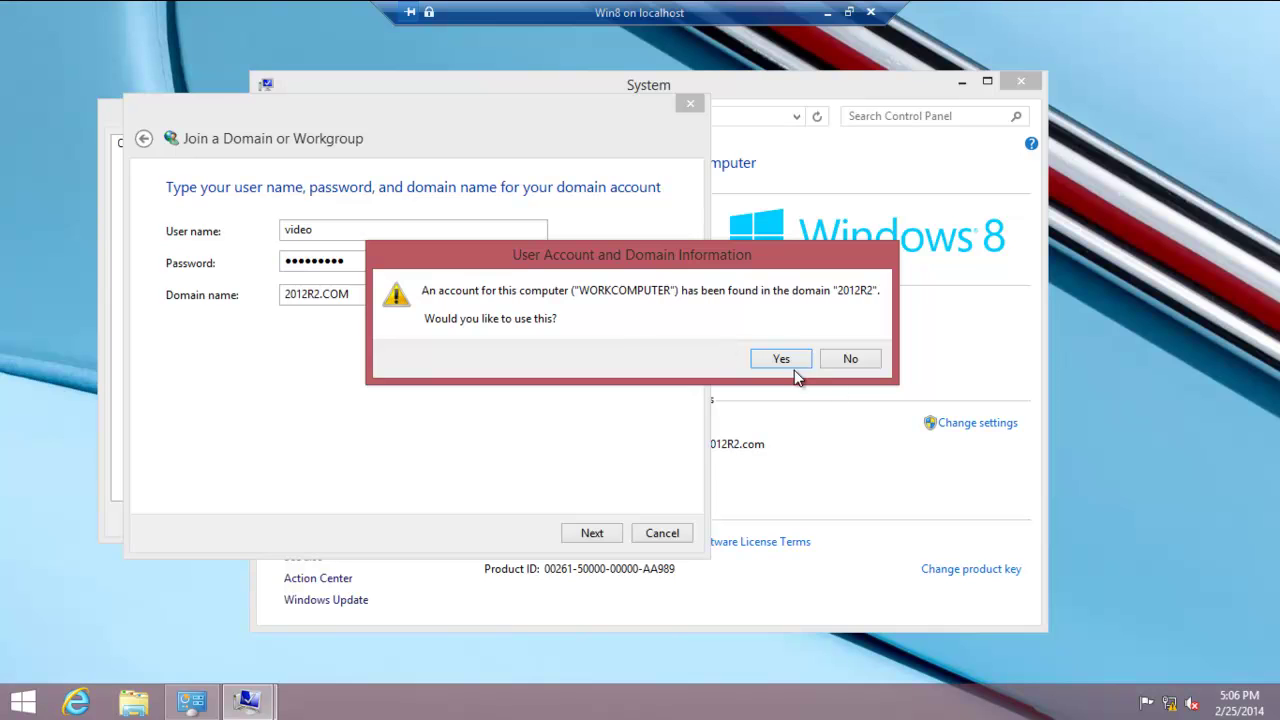
{"action": "left_click", "coordinate": [771, 357]}
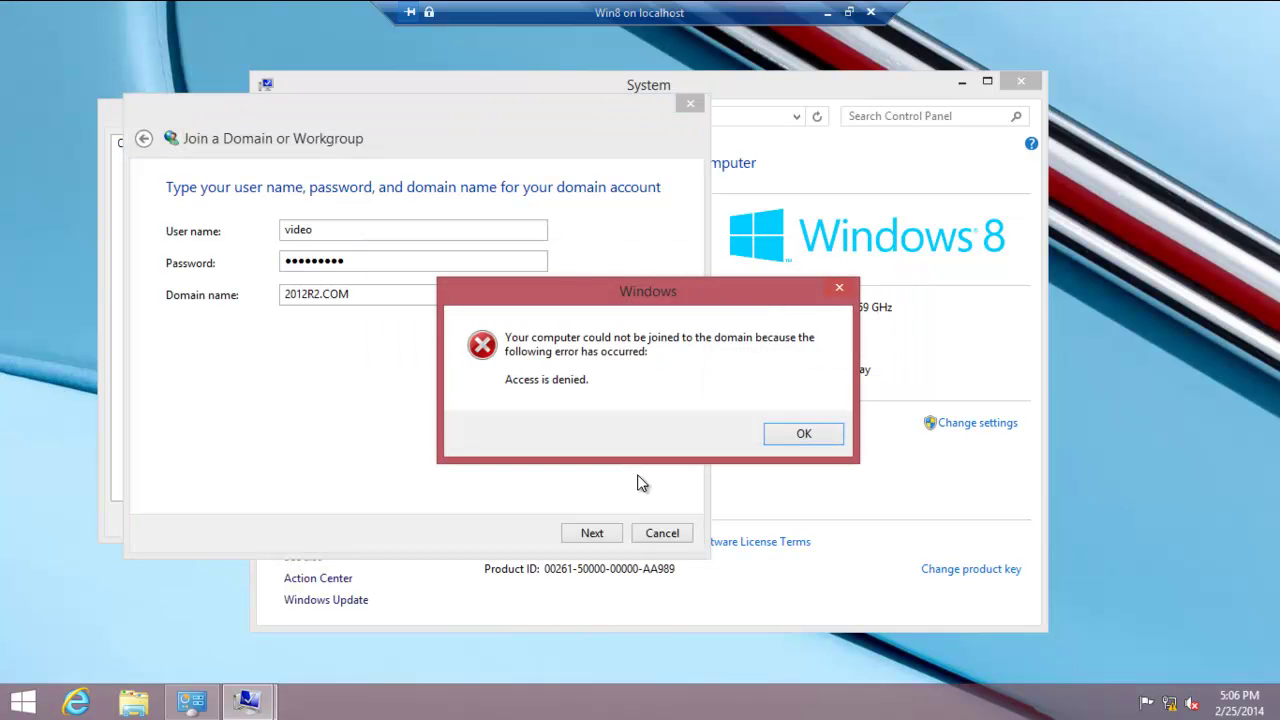
{"action": "left_click", "coordinate": [806, 435]}
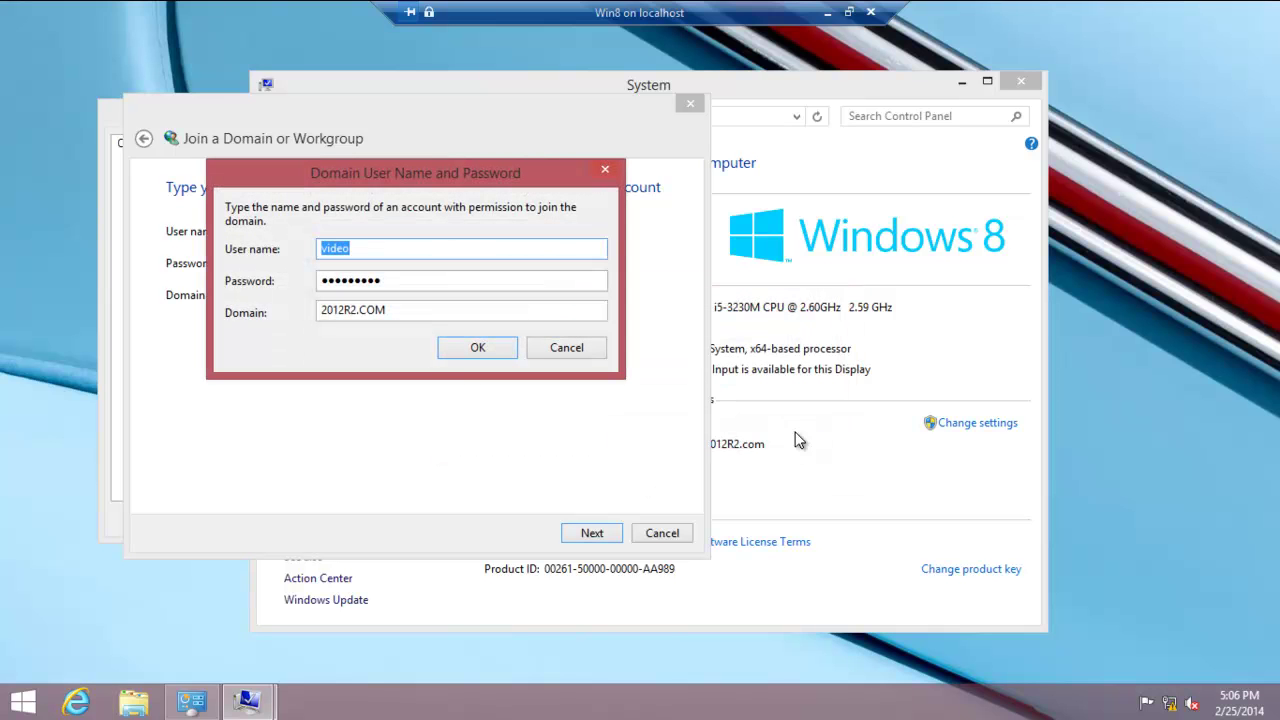
{"action": "left_click", "coordinate": [477, 350]}
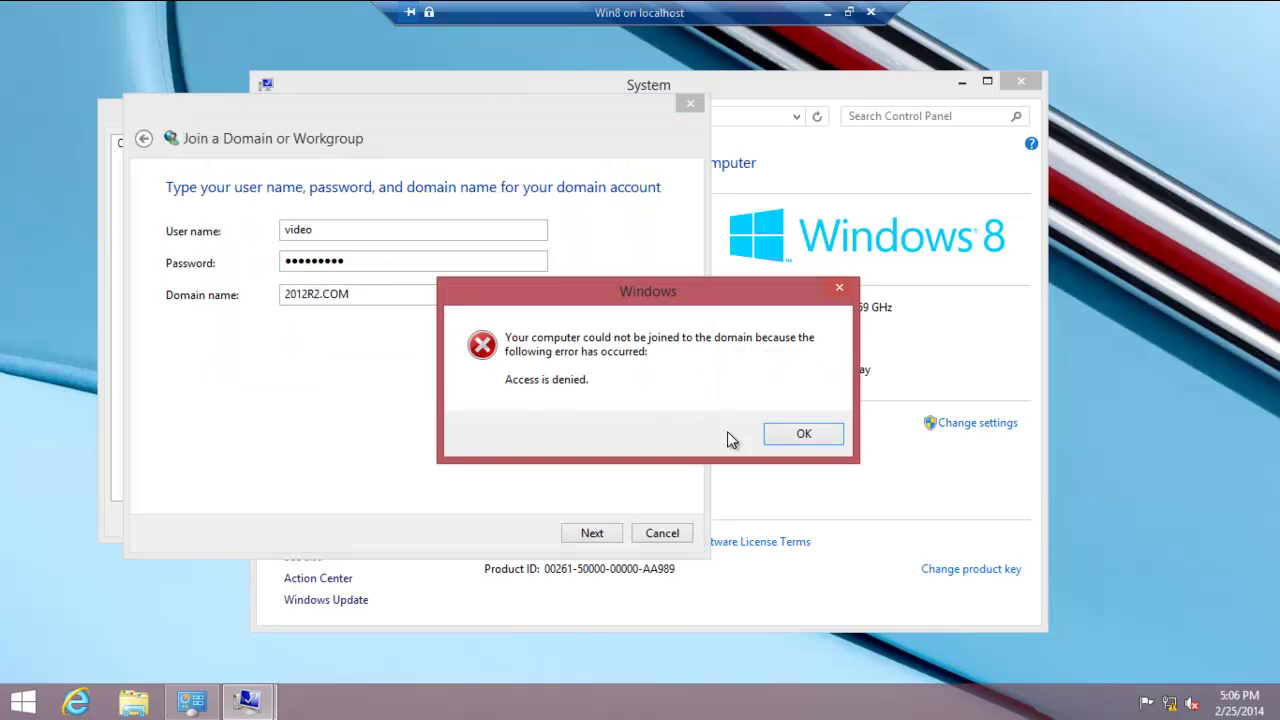
{"action": "left_click", "coordinate": [822, 12]}
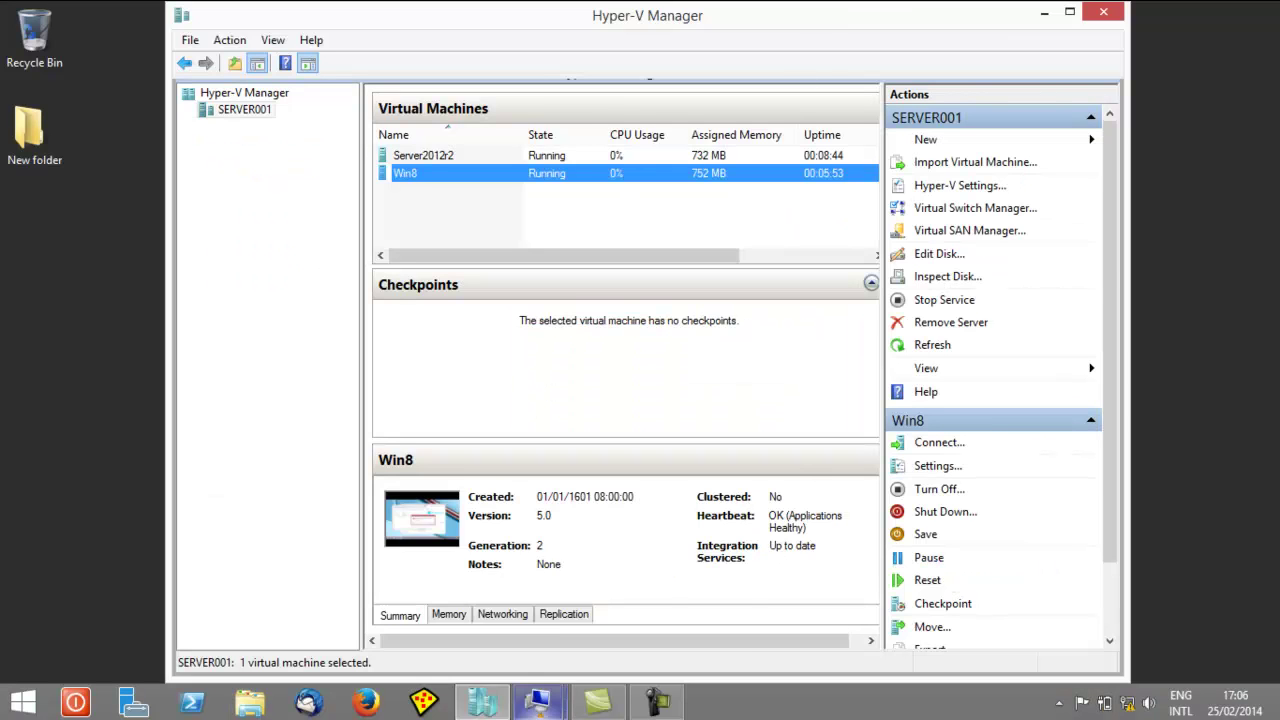
- Switch to Server2012r2 and add the video user to the Administrators group on its Member Of tab
{"action": "left_click", "coordinate": [541, 705]}
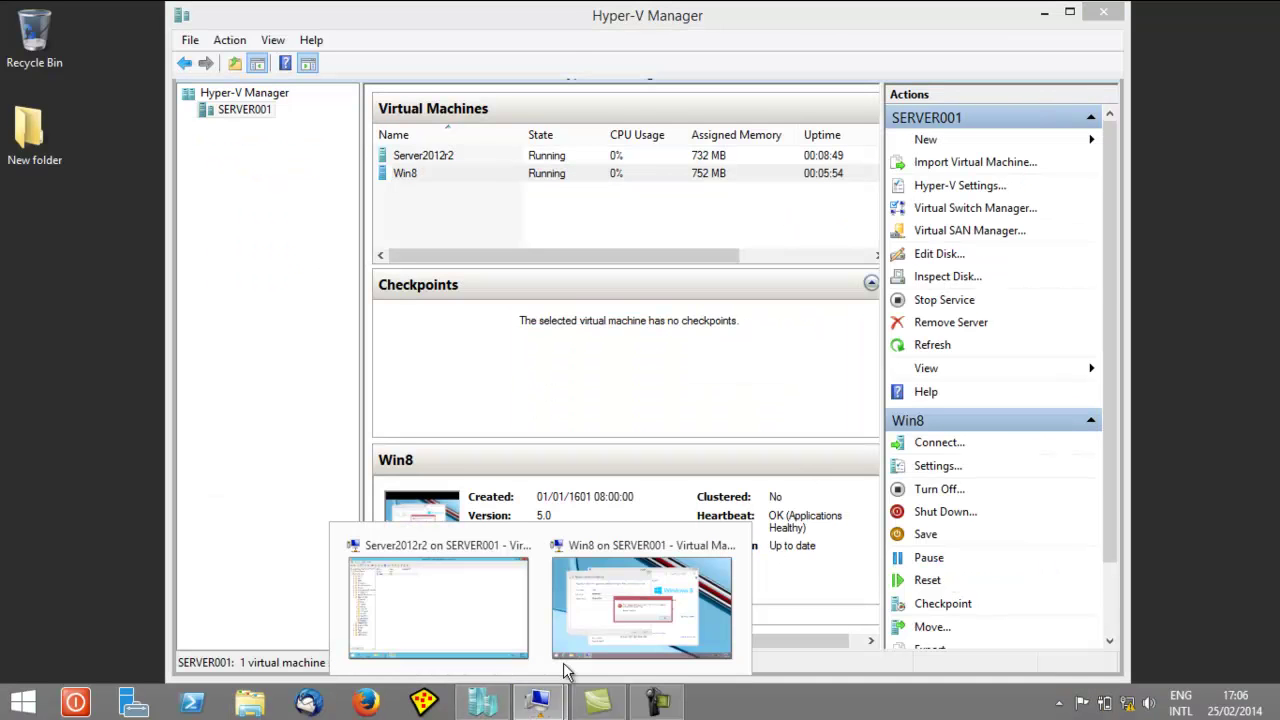
{"action": "left_click", "coordinate": [443, 553]}
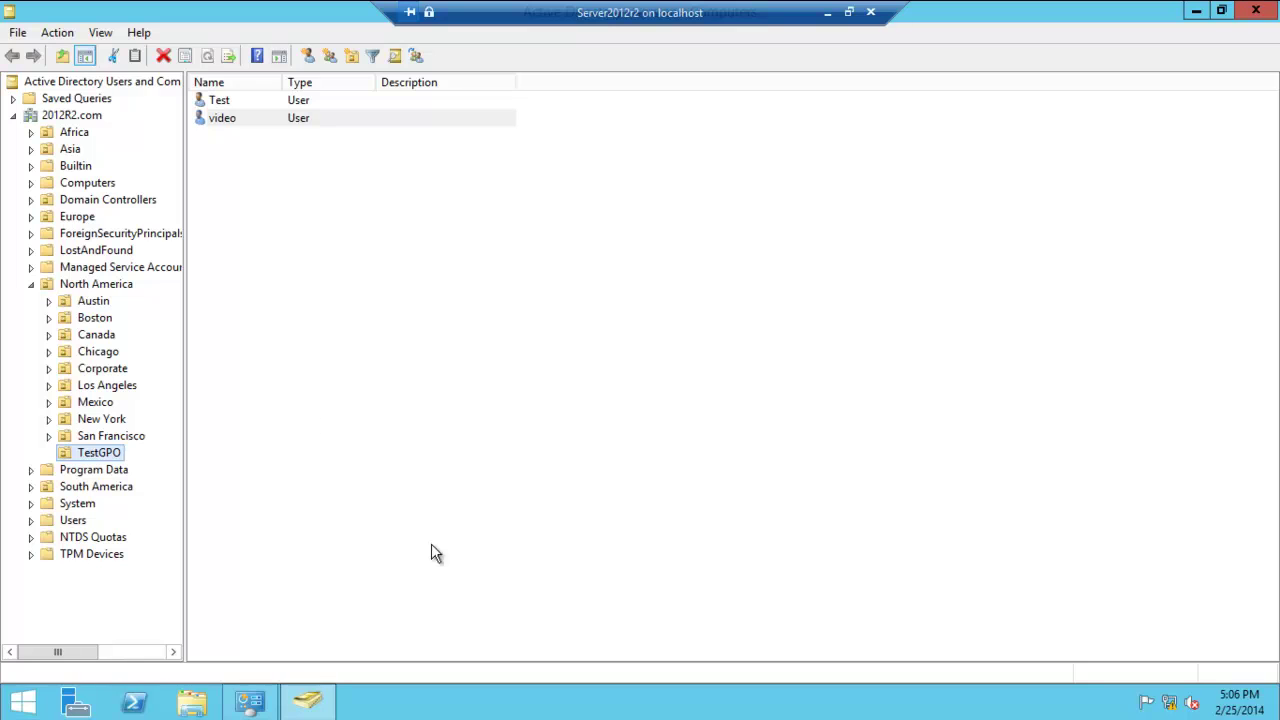
{"action": "right_click", "coordinate": [238, 119]}
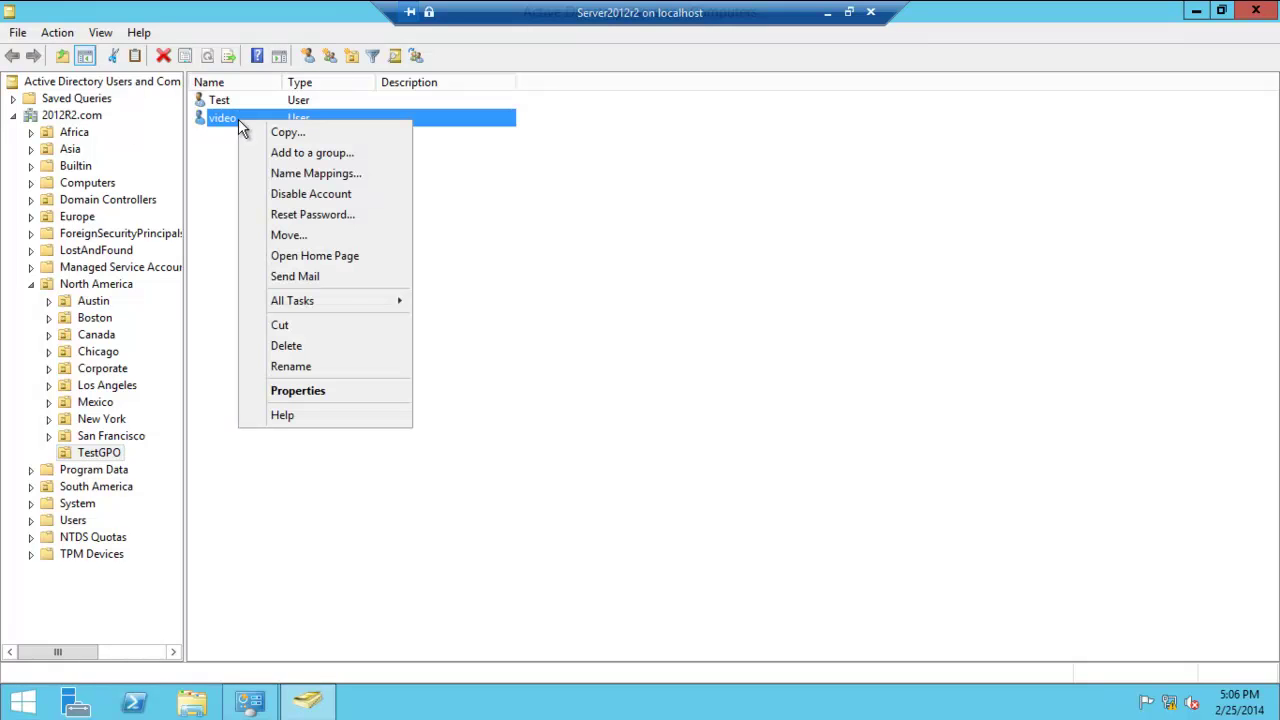
{"action": "left_click", "coordinate": [304, 393]}
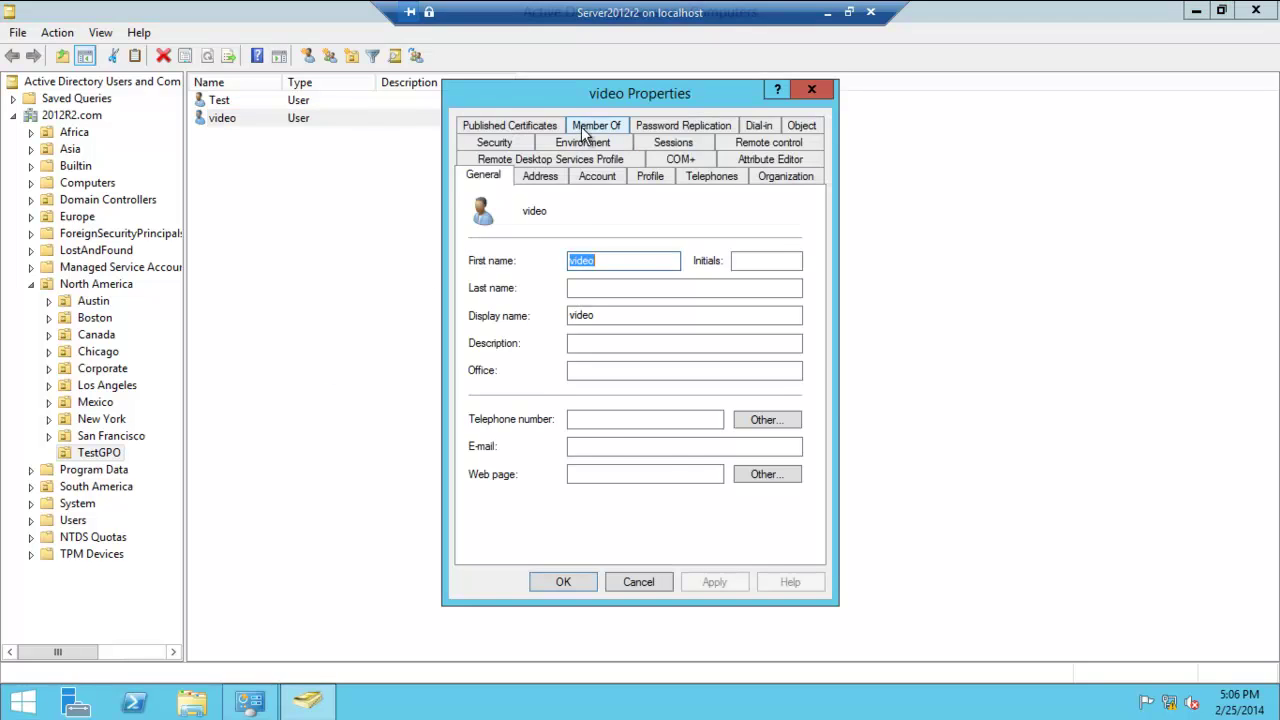
{"action": "left_click", "coordinate": [593, 127]}
{"action": "left_click", "coordinate": [505, 405]}
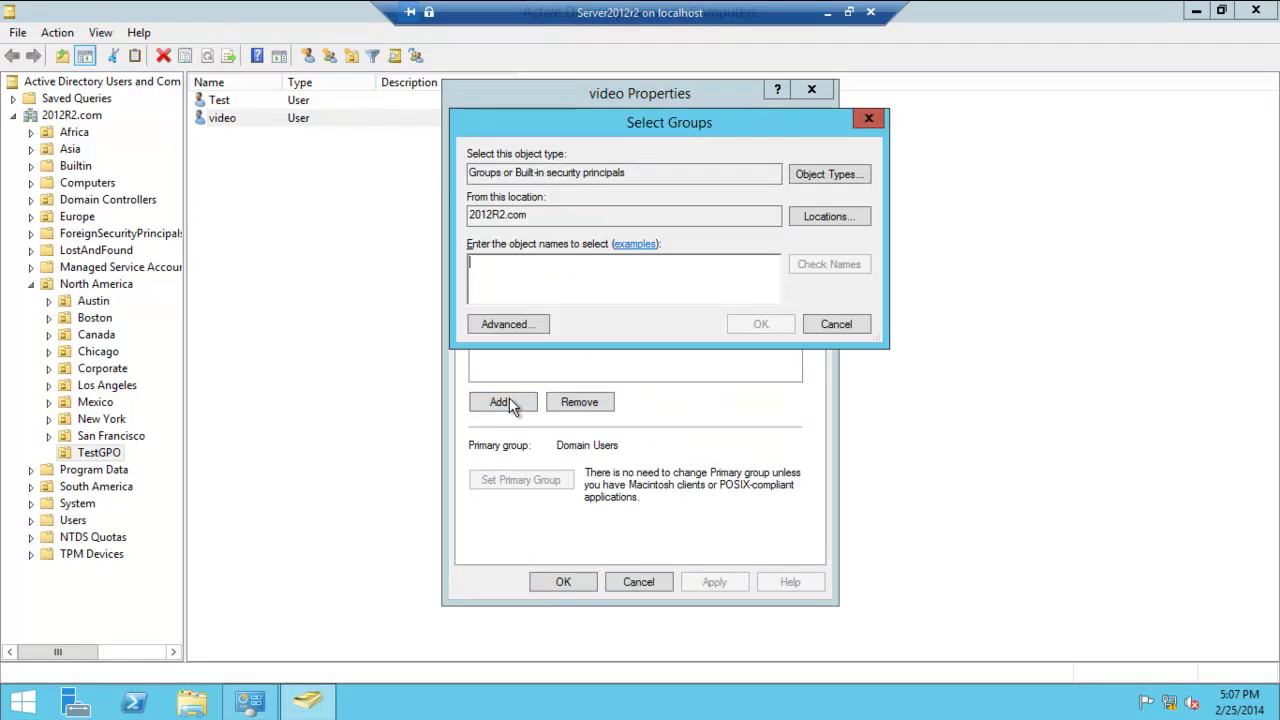
{"action": "type", "text": "admin"}
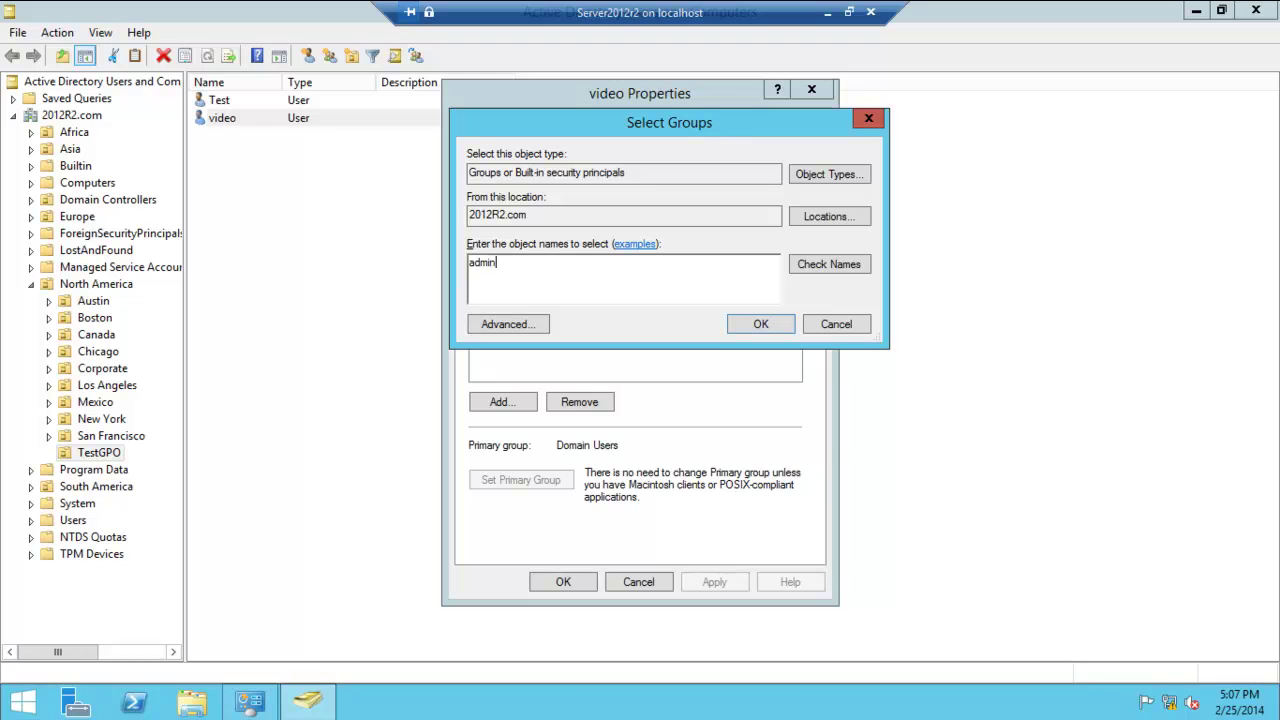
{"action": "left_click", "coordinate": [829, 264]}
{"action": "left_click", "coordinate": [761, 324]}
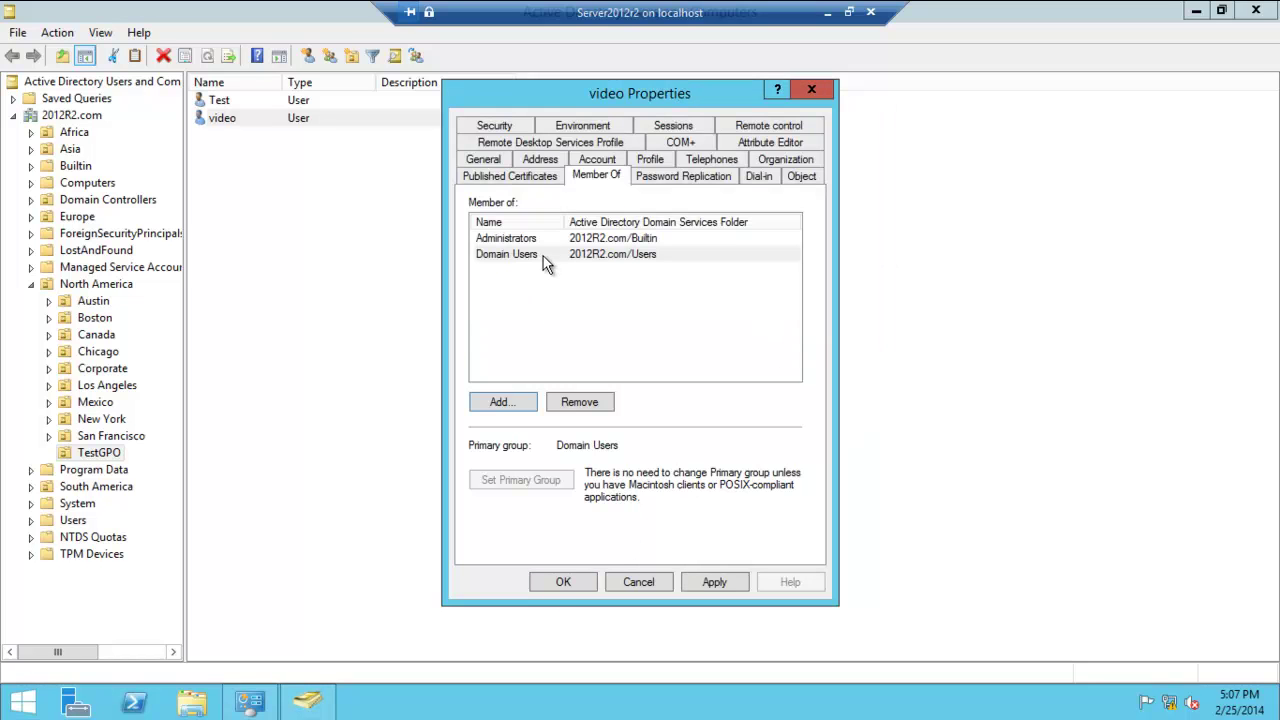
- Save the video user's properties and switch over to the Win8 VM
{"action": "left_click", "coordinate": [566, 582]}
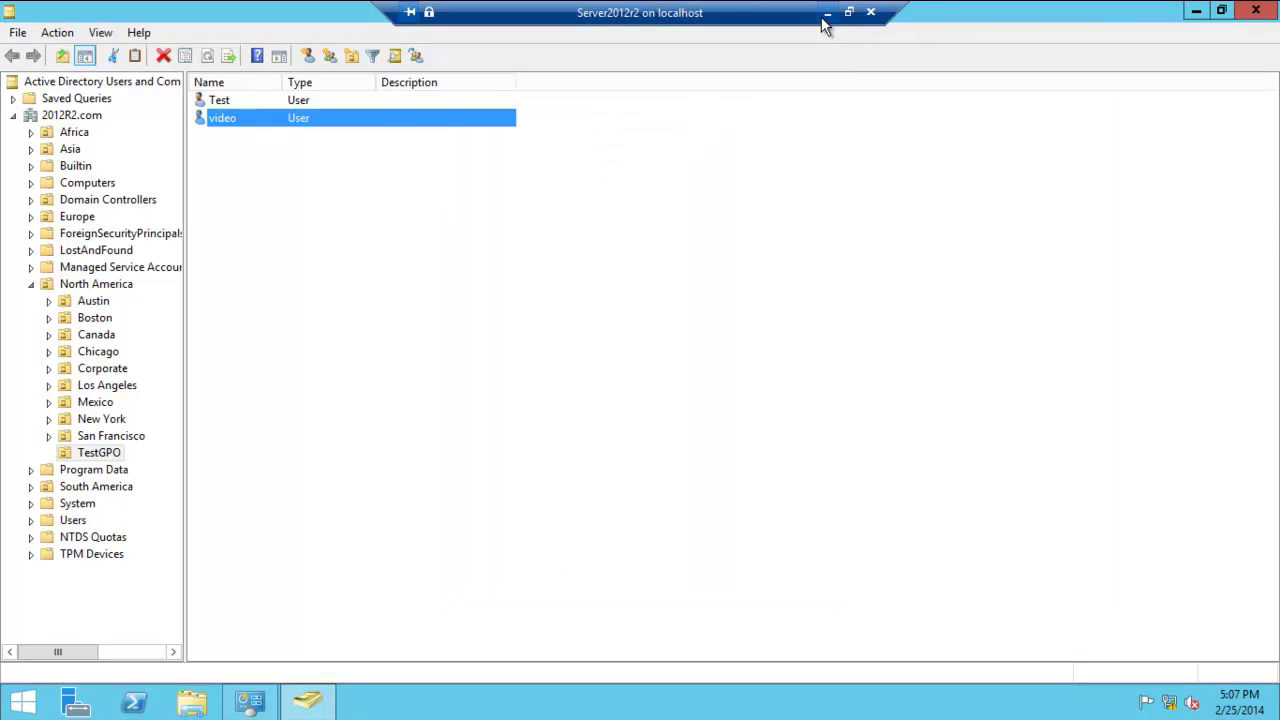
{"action": "left_click", "coordinate": [822, 18]}
{"action": "mouse_move", "coordinate": [537, 700]}
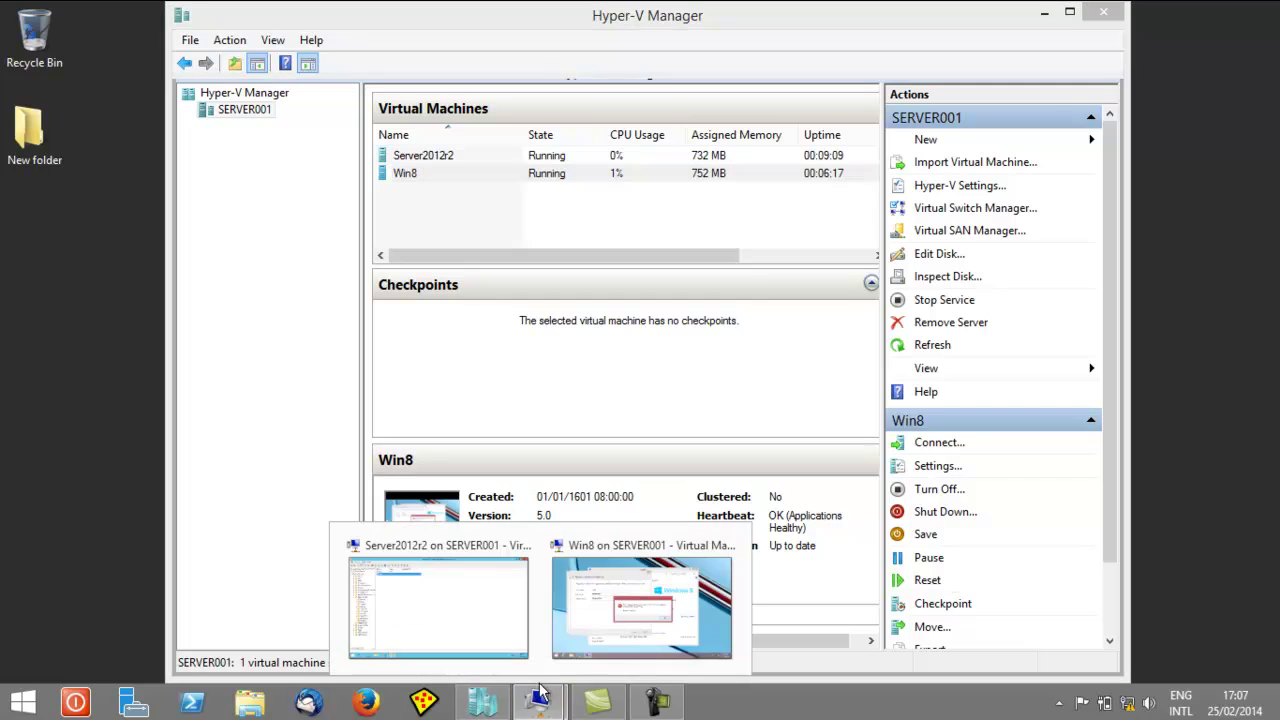
{"action": "left_click", "coordinate": [485, 560]}
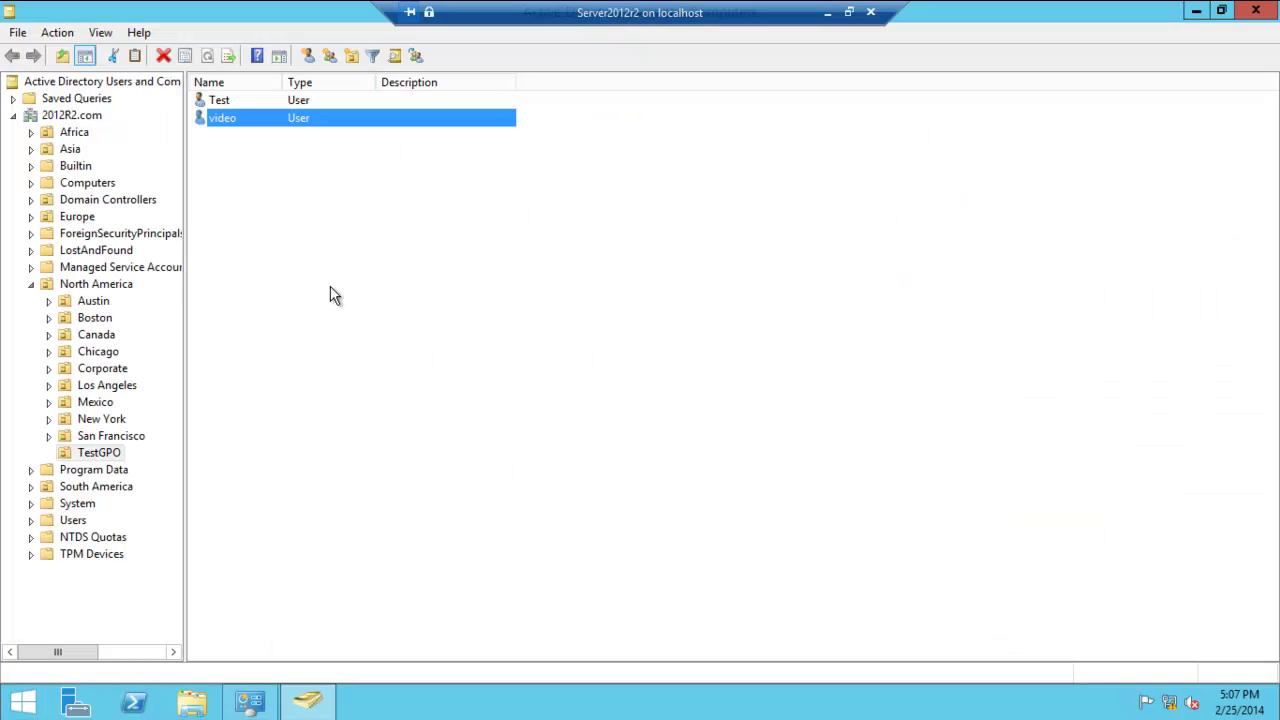
{"action": "left_click", "coordinate": [827, 12]}
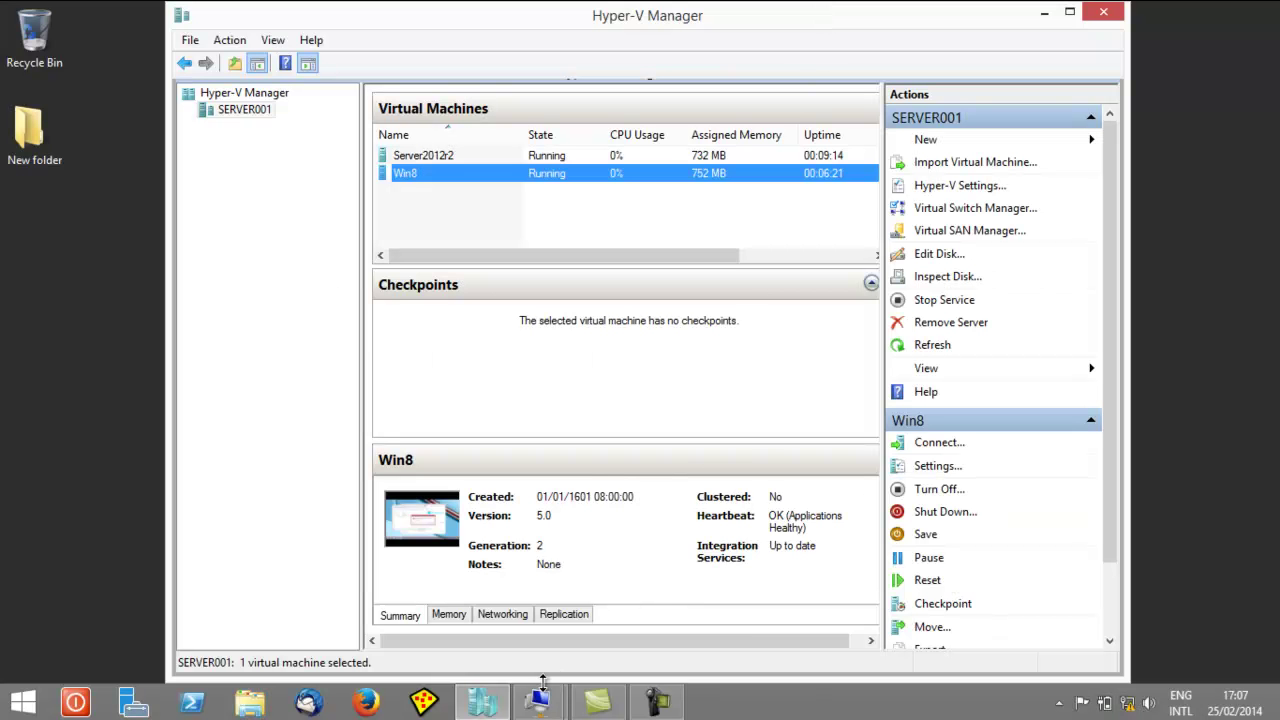
{"action": "mouse_move", "coordinate": [537, 700]}
{"action": "left_click", "coordinate": [612, 548]}
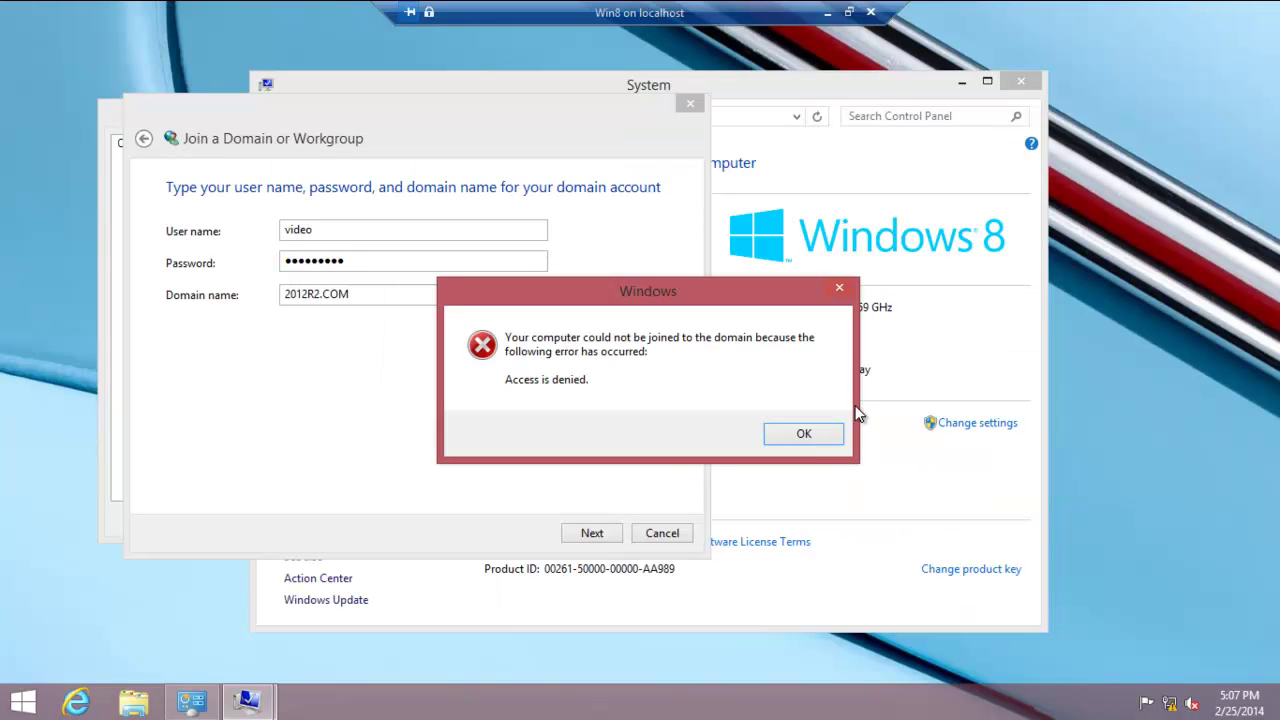
- Dismiss the Access denied error, re-enter the password, and resubmit the join reusing the existing computer account
{"action": "left_click", "coordinate": [812, 438]}
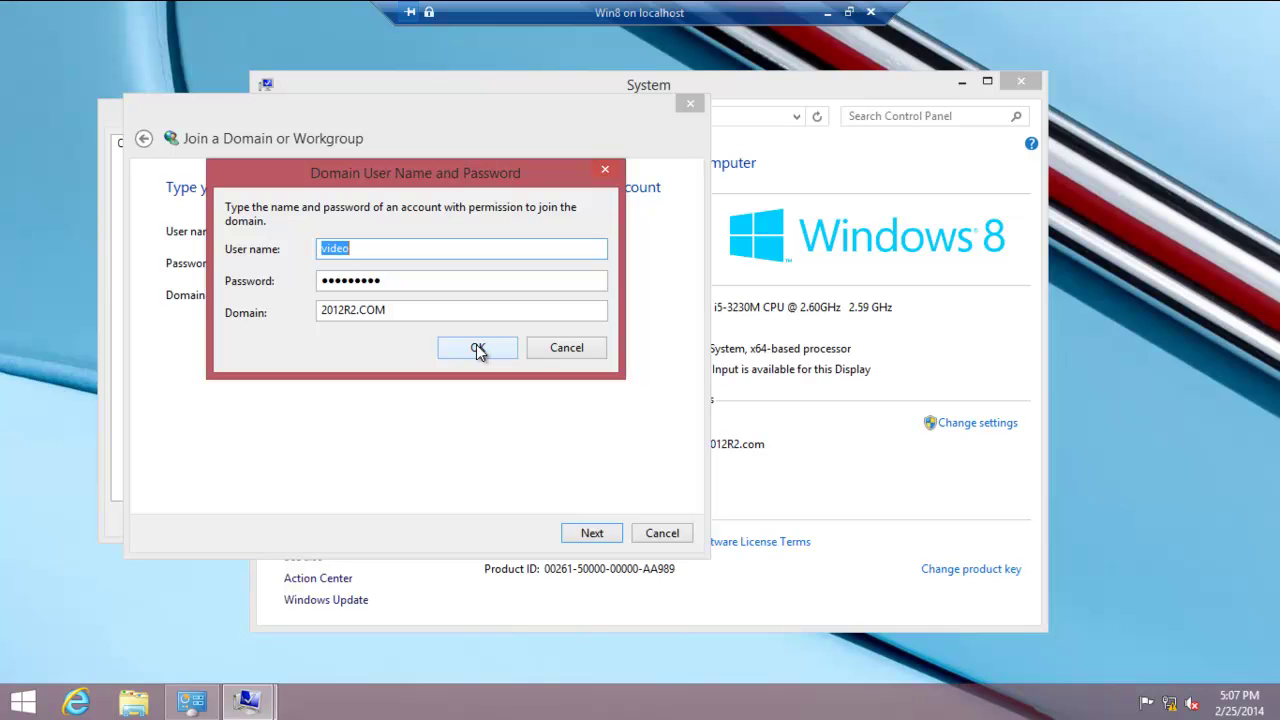
{"action": "left_click", "coordinate": [591, 347]}
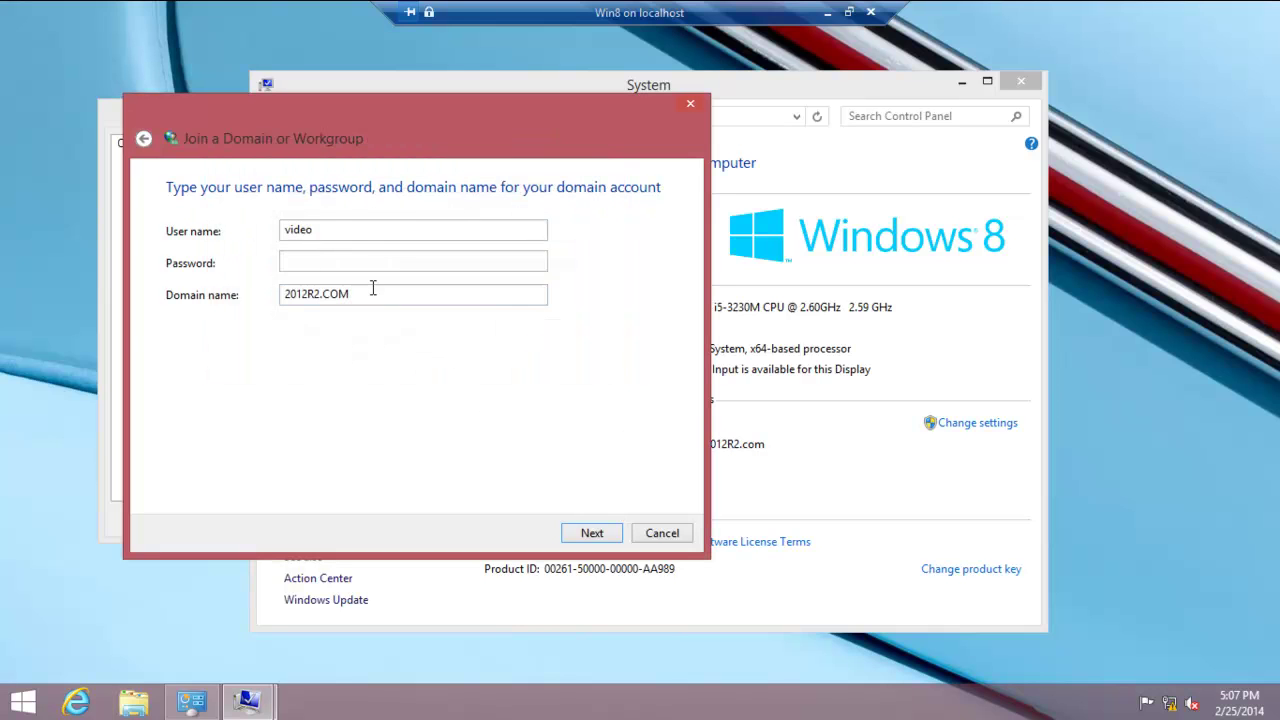
{"action": "left_click", "coordinate": [322, 260]}
{"action": "type", "text": "•••••••••"}
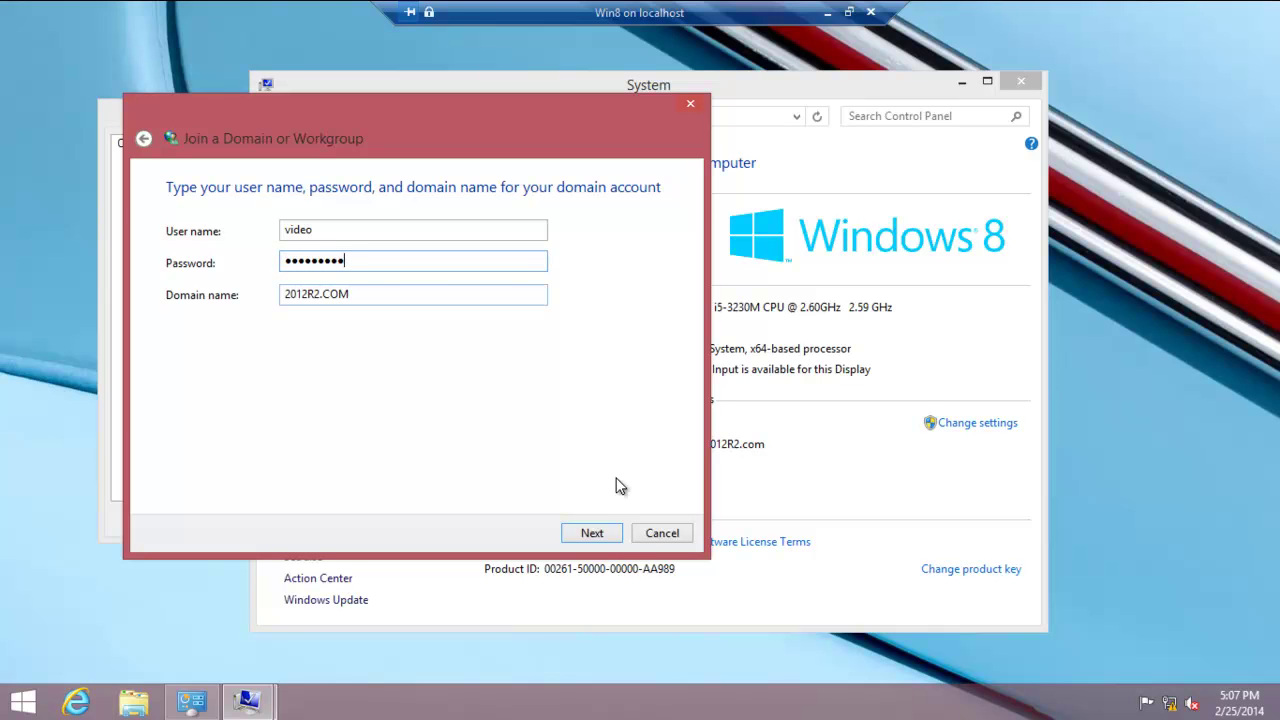
{"action": "left_click", "coordinate": [579, 536]}
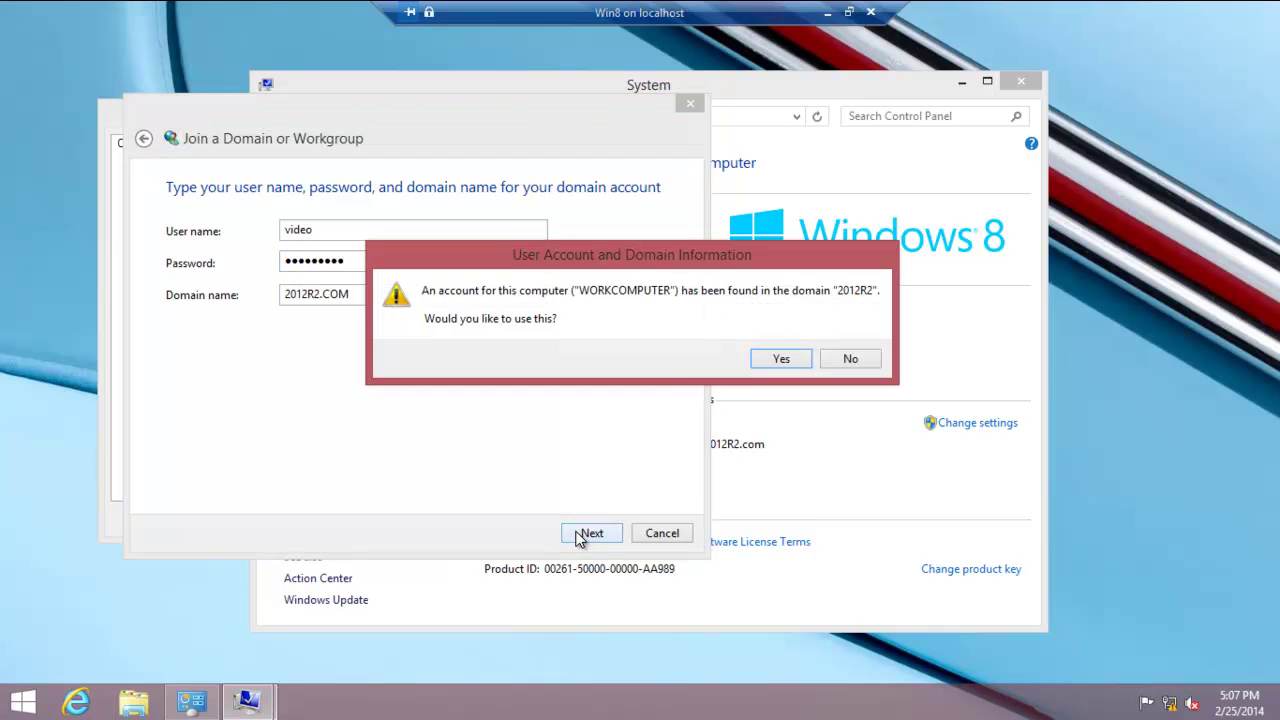
{"action": "left_click", "coordinate": [777, 359]}
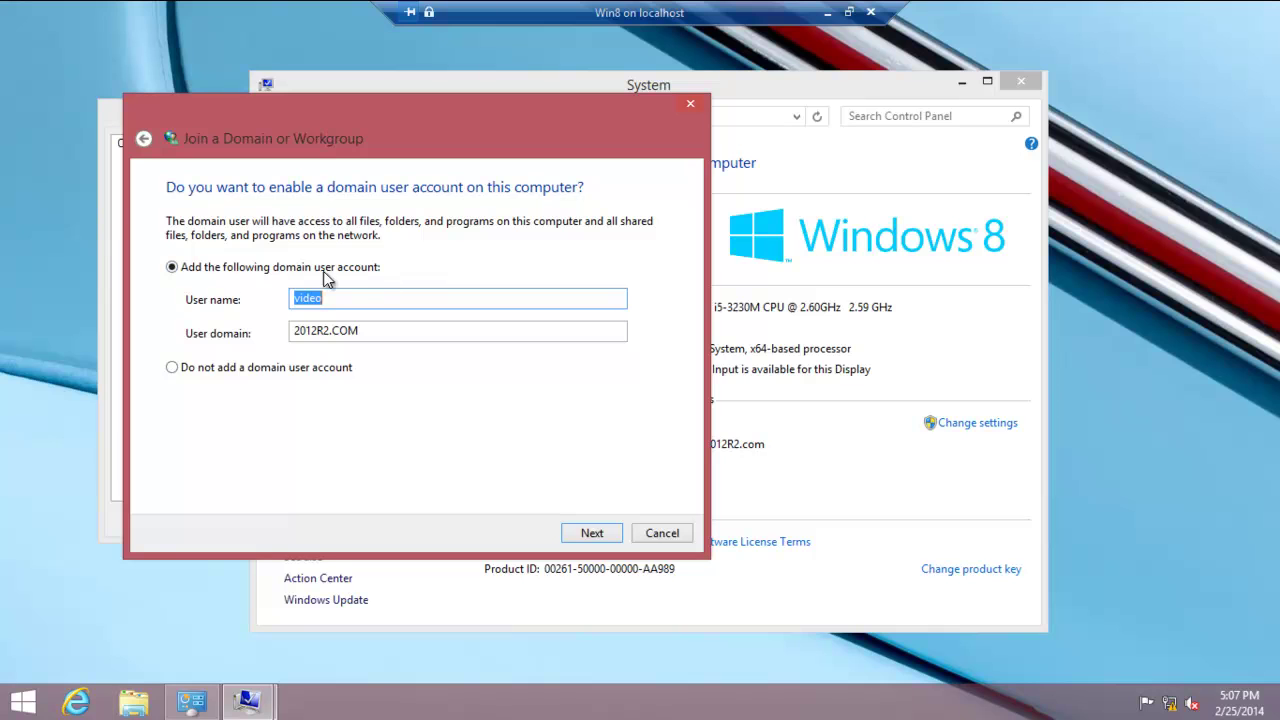
- Give 2012R2.COM\video membership in the local Users group, finish the wizard, and apply the changes
{"action": "left_click", "coordinate": [594, 538]}
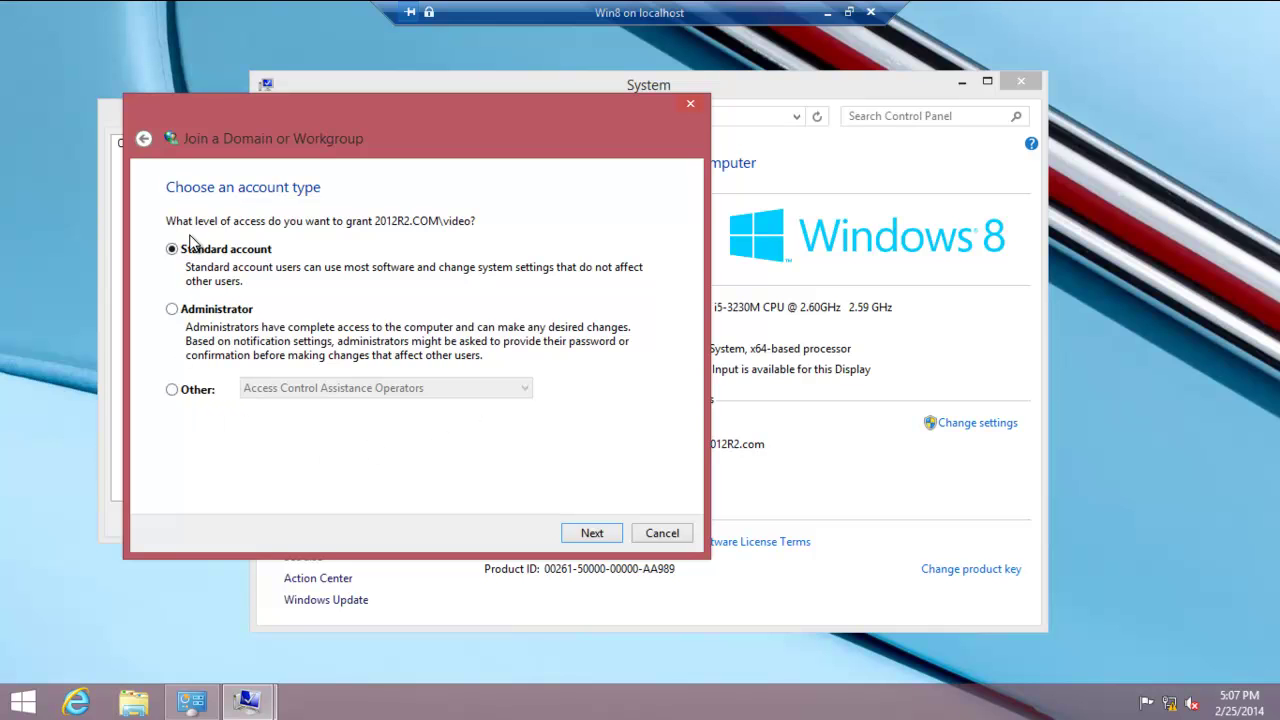
{"action": "left_click", "coordinate": [173, 390]}
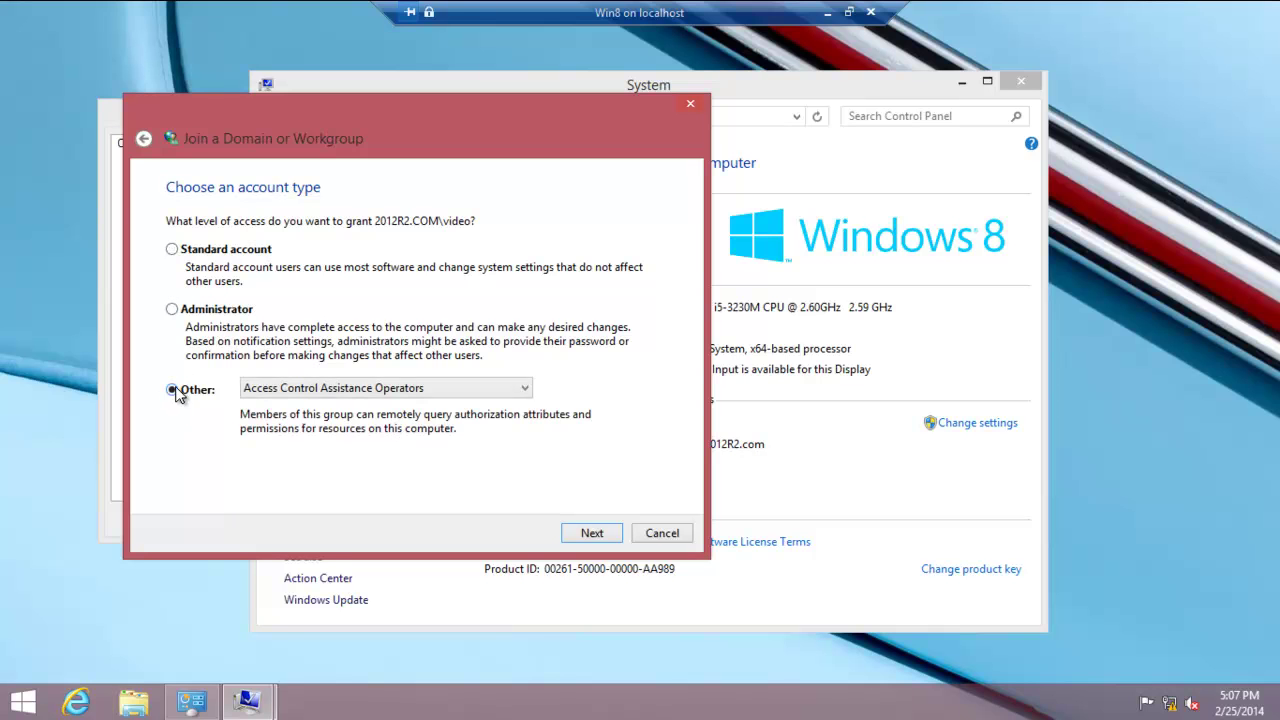
{"action": "left_click", "coordinate": [314, 389]}
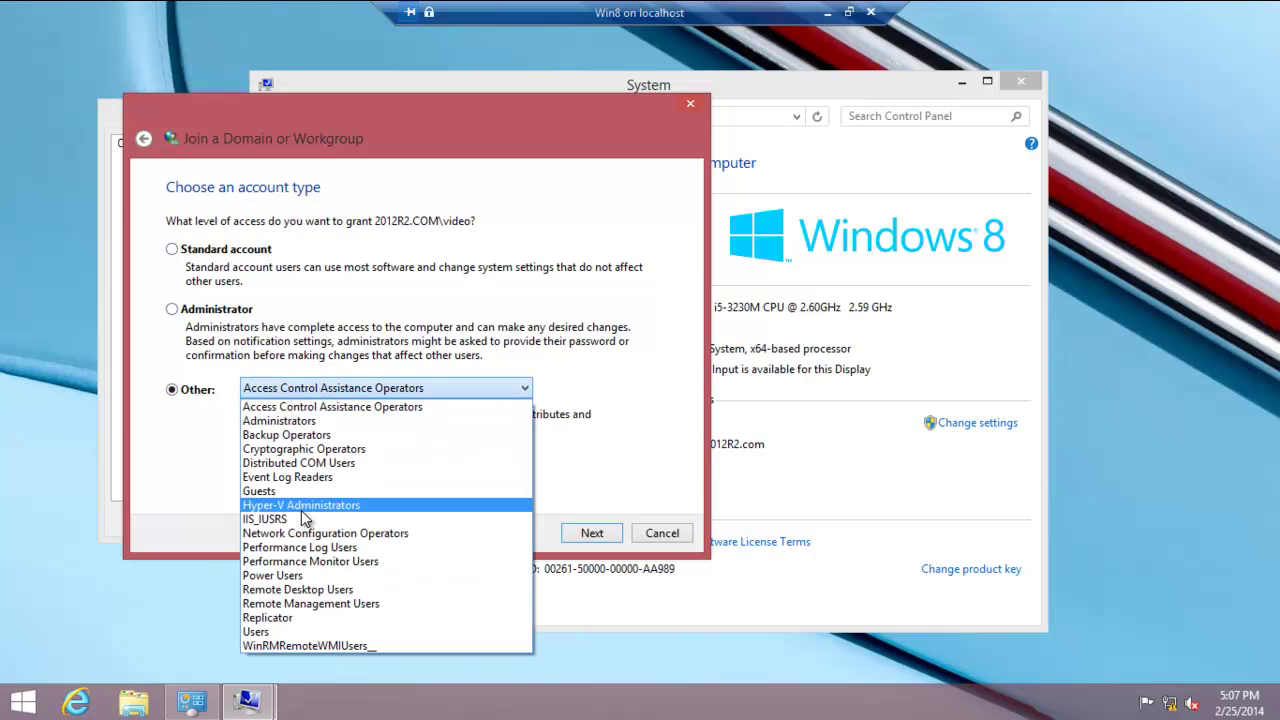
{"action": "left_click", "coordinate": [279, 631]}
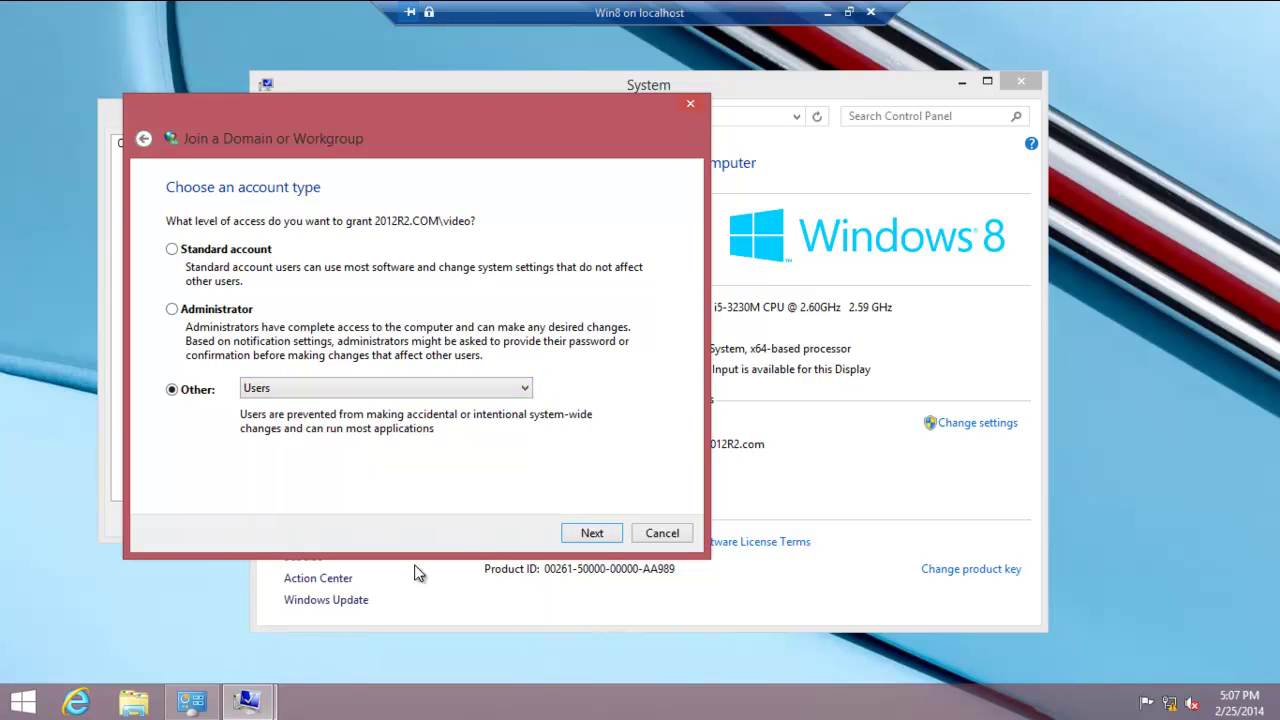
{"action": "left_click", "coordinate": [592, 532]}
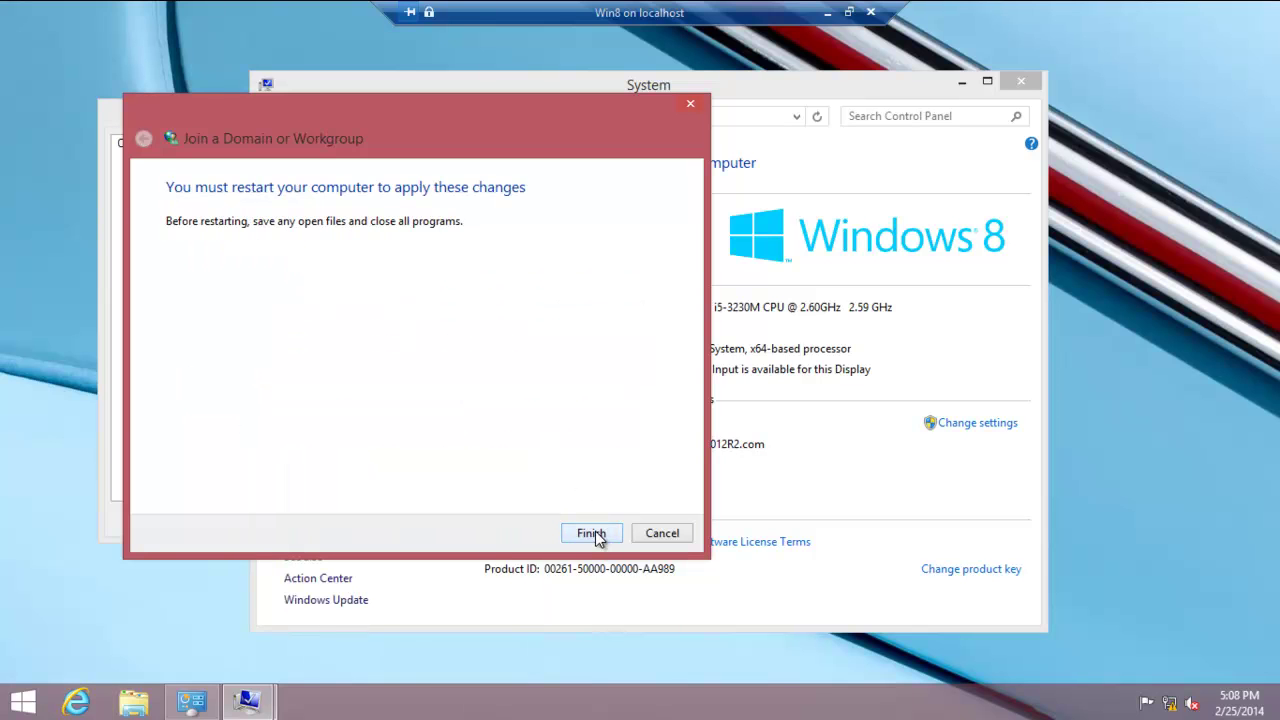
{"action": "left_click", "coordinate": [591, 533]}
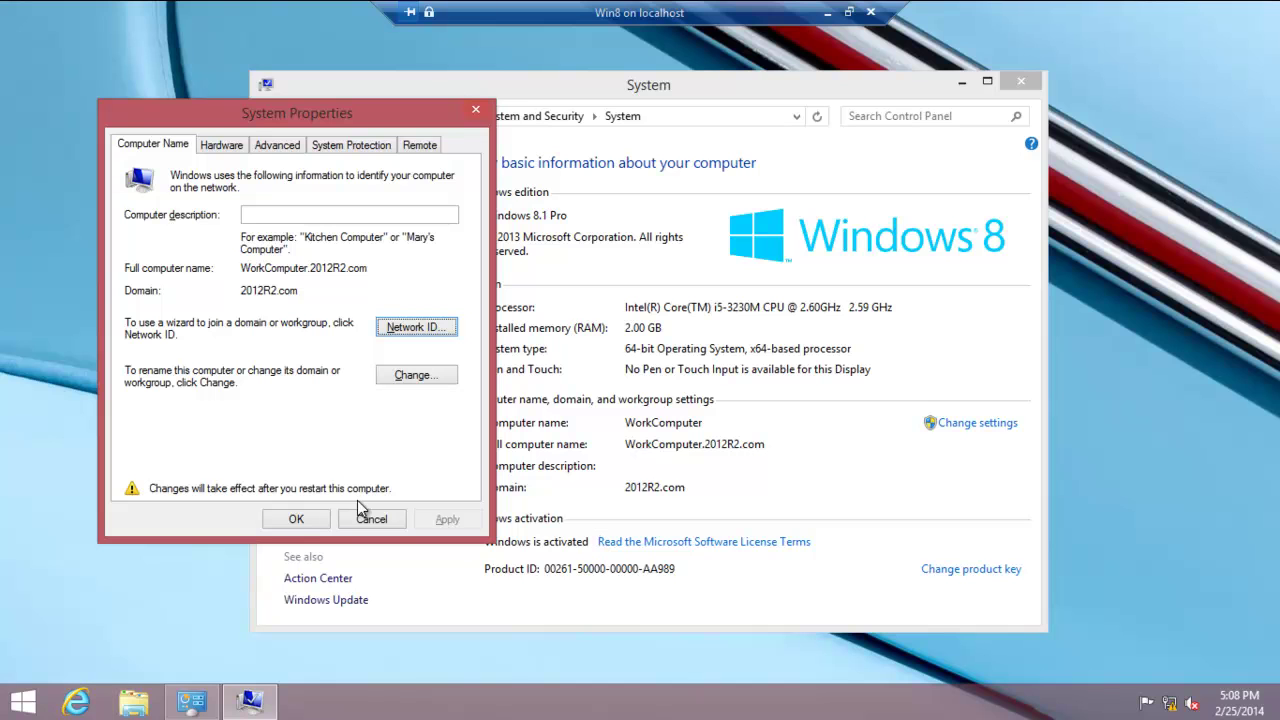
{"action": "left_click", "coordinate": [296, 520]}
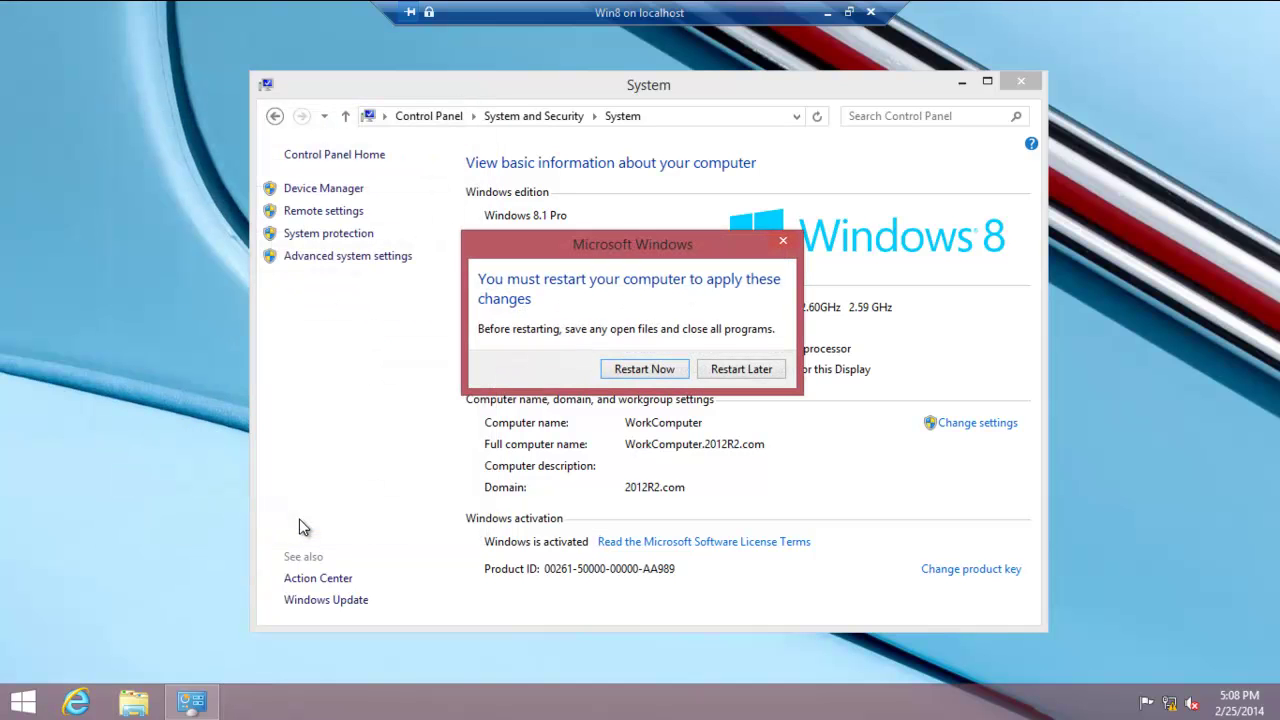
- Restart the Win8 VM now and reopen its connection window from Hyper-V Manager
{"action": "left_click", "coordinate": [653, 369]}
{"action": "left_click", "coordinate": [828, 12]}
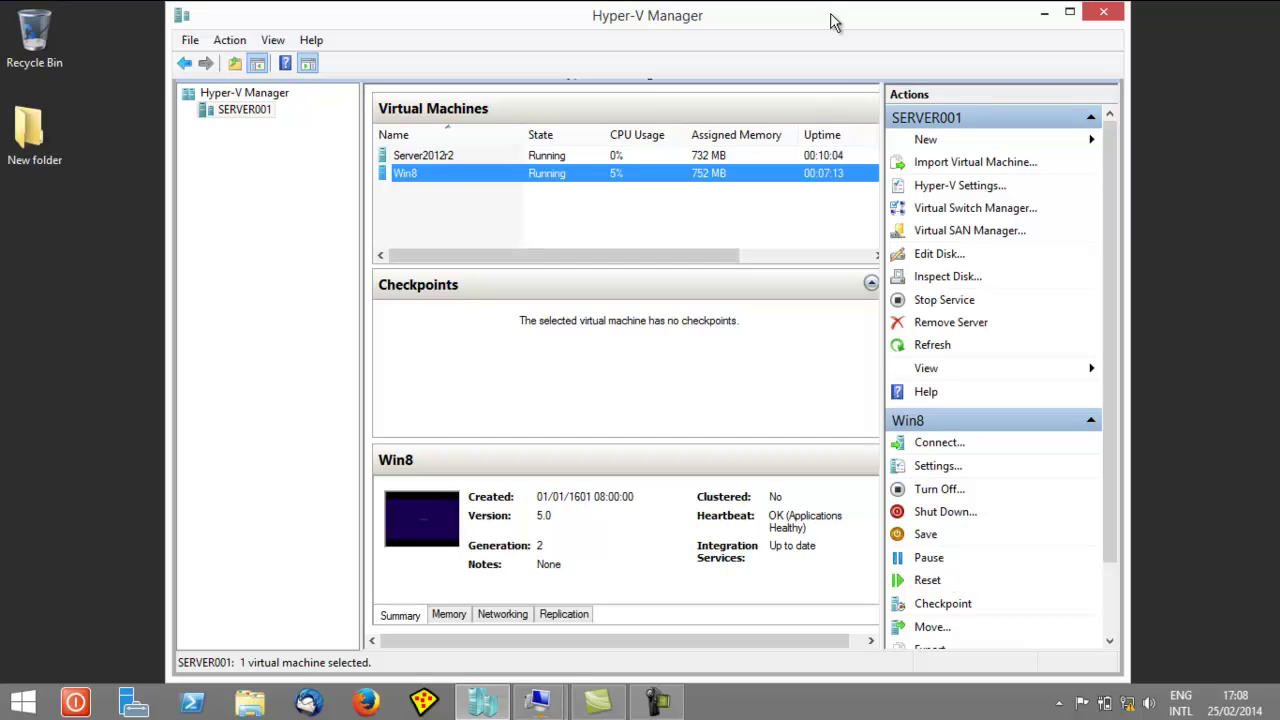
{"action": "mouse_move", "coordinate": [618, 708]}
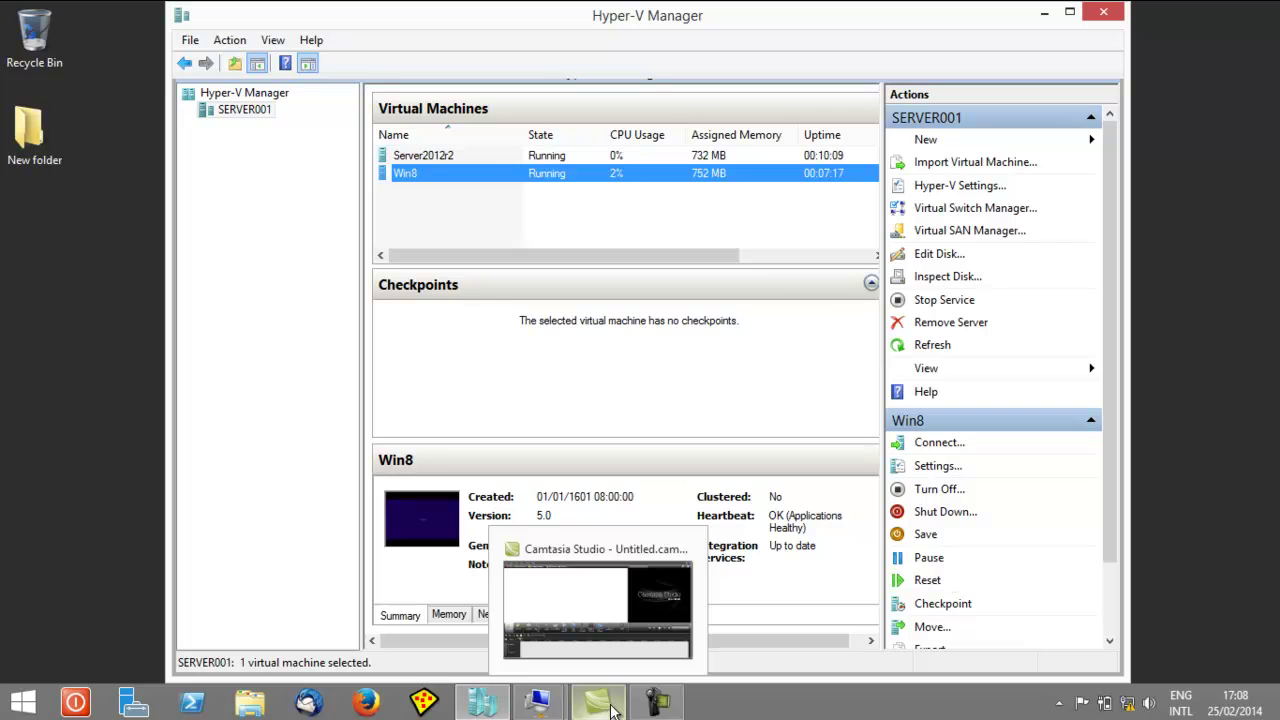
{"action": "left_click", "coordinate": [613, 710]}
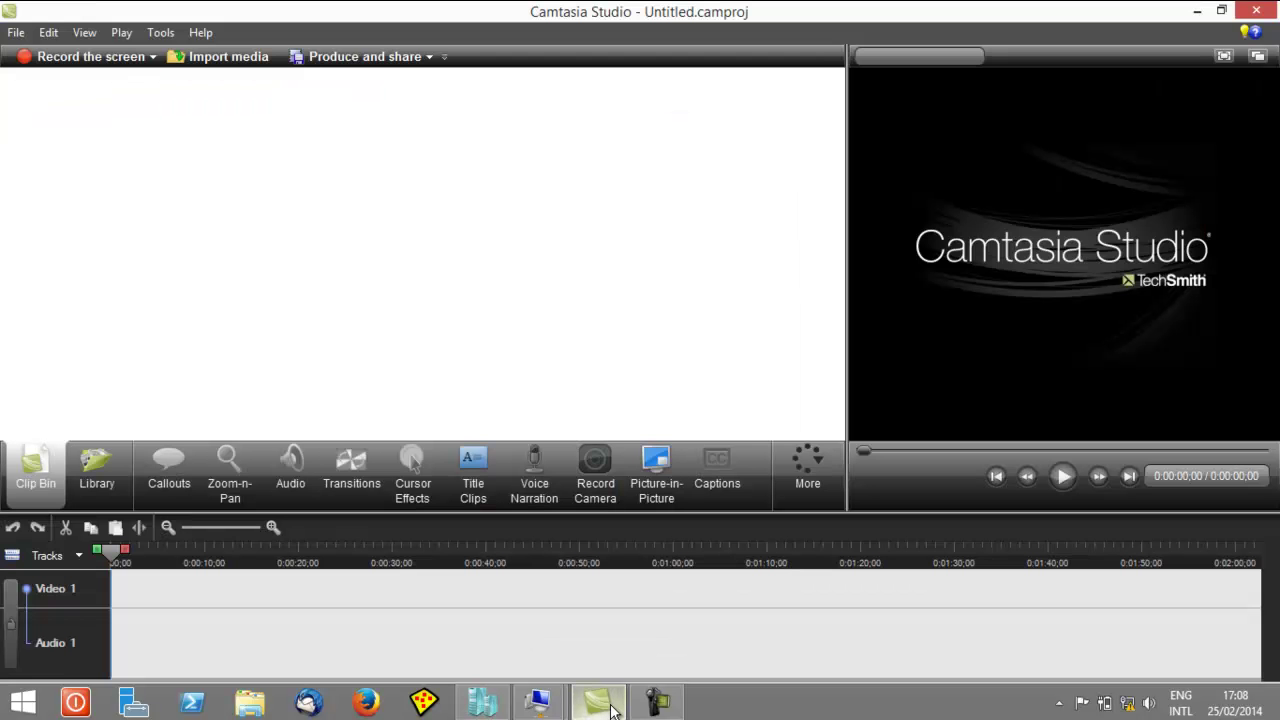
{"action": "left_click", "coordinate": [613, 710]}
{"action": "left_click", "coordinate": [657, 703]}
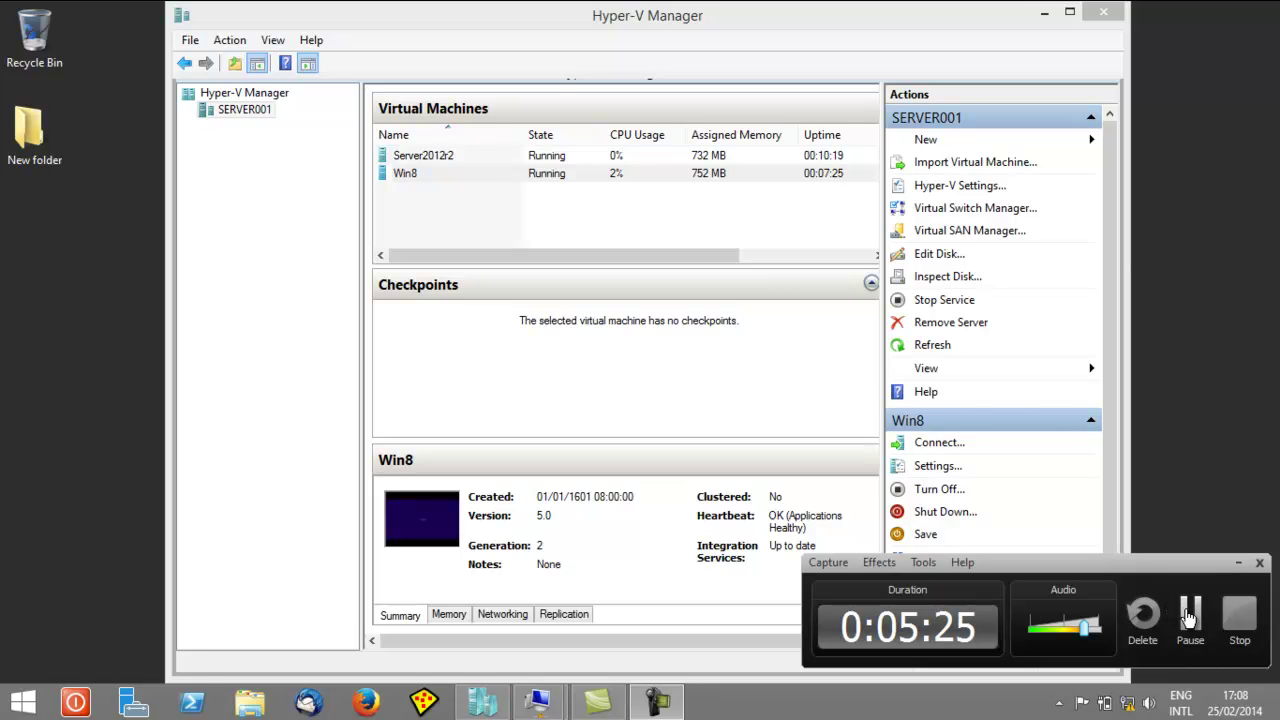
{"action": "left_click", "coordinate": [1189, 614]}
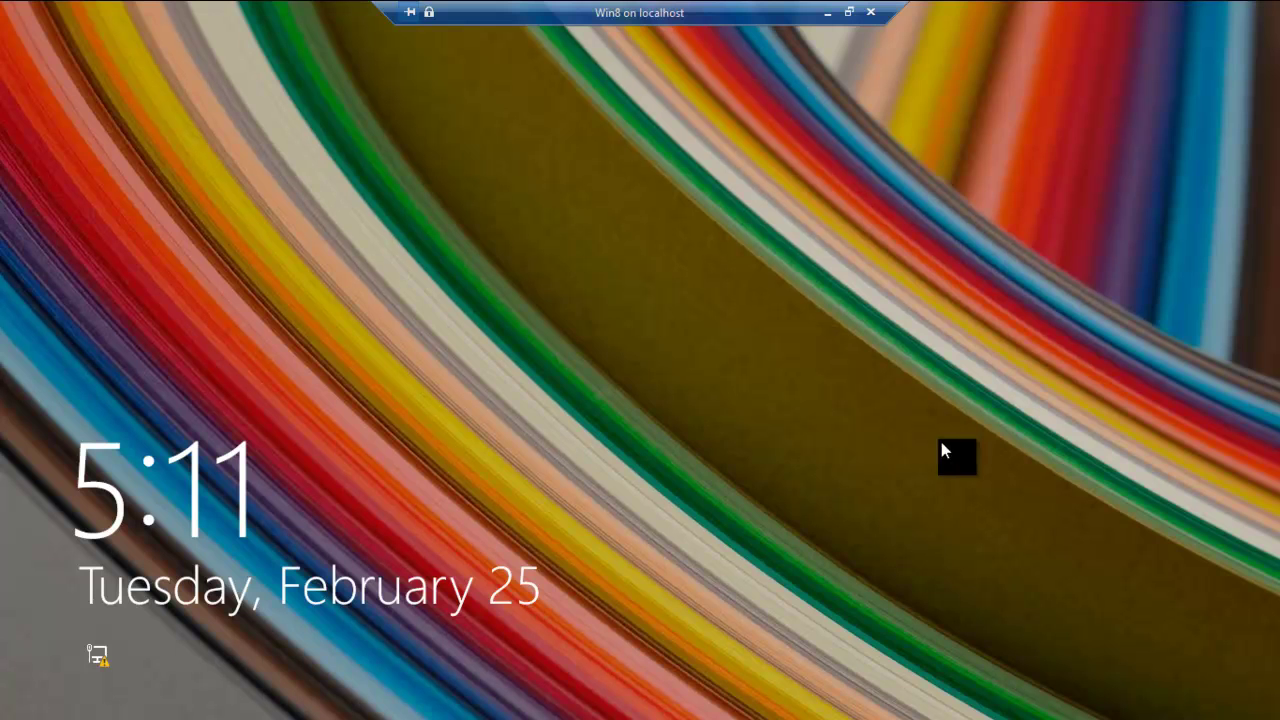
- Dismiss the lock screen and sign in as 2012R2.COM\video with the account's password
{"action": "left_click", "coordinate": [767, 474]}
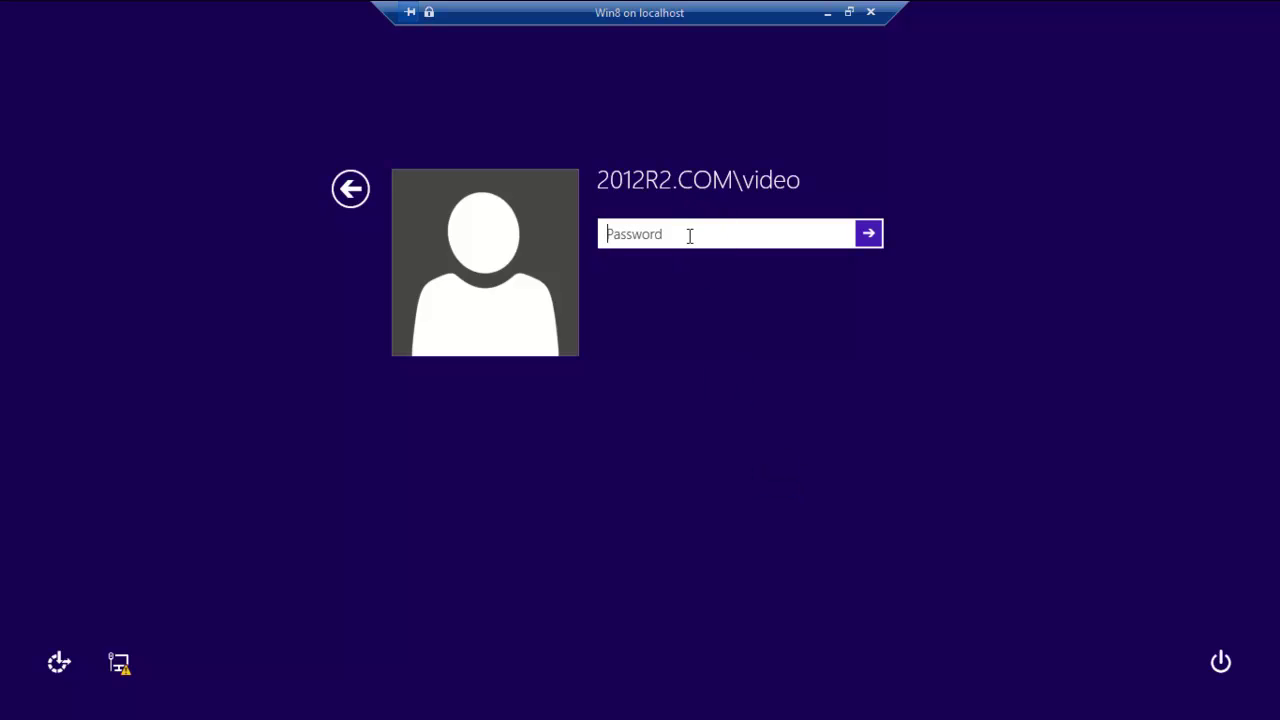
{"action": "type", "text": "password1"}
{"action": "key", "text": "Return"}
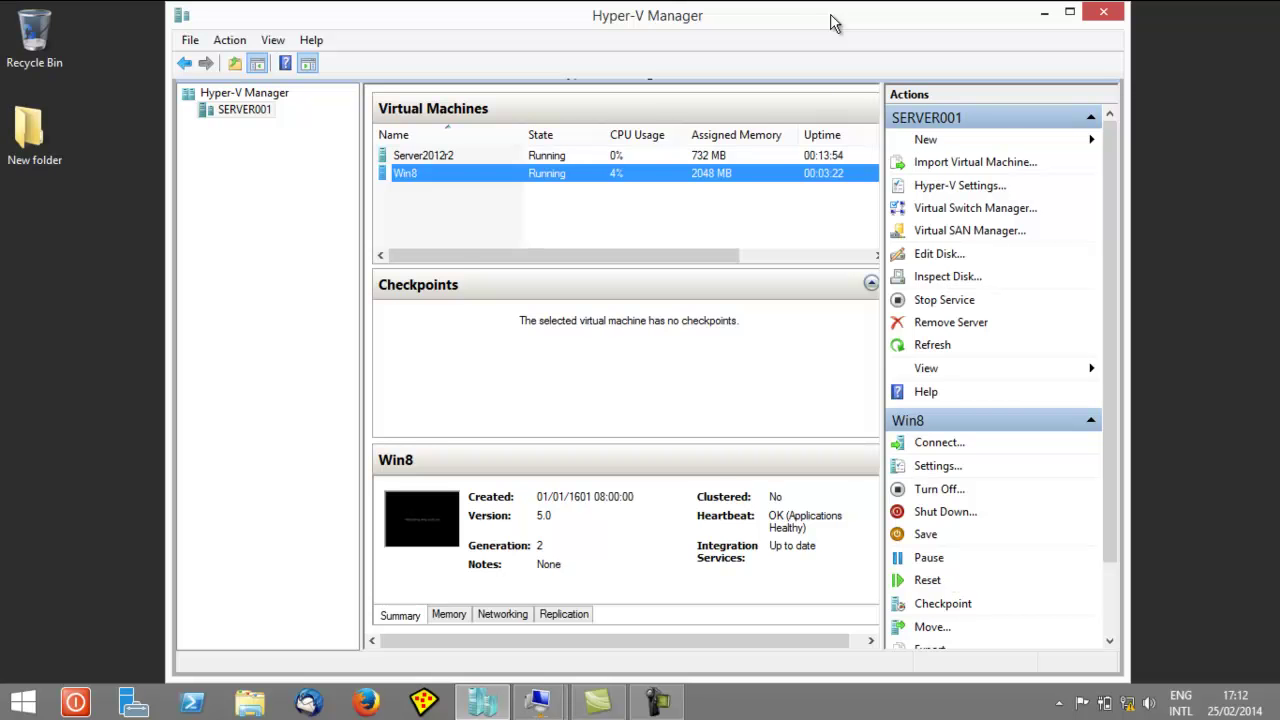
- Return to the host and show the open virtual machine windows
{"action": "left_click", "coordinate": [657, 700]}
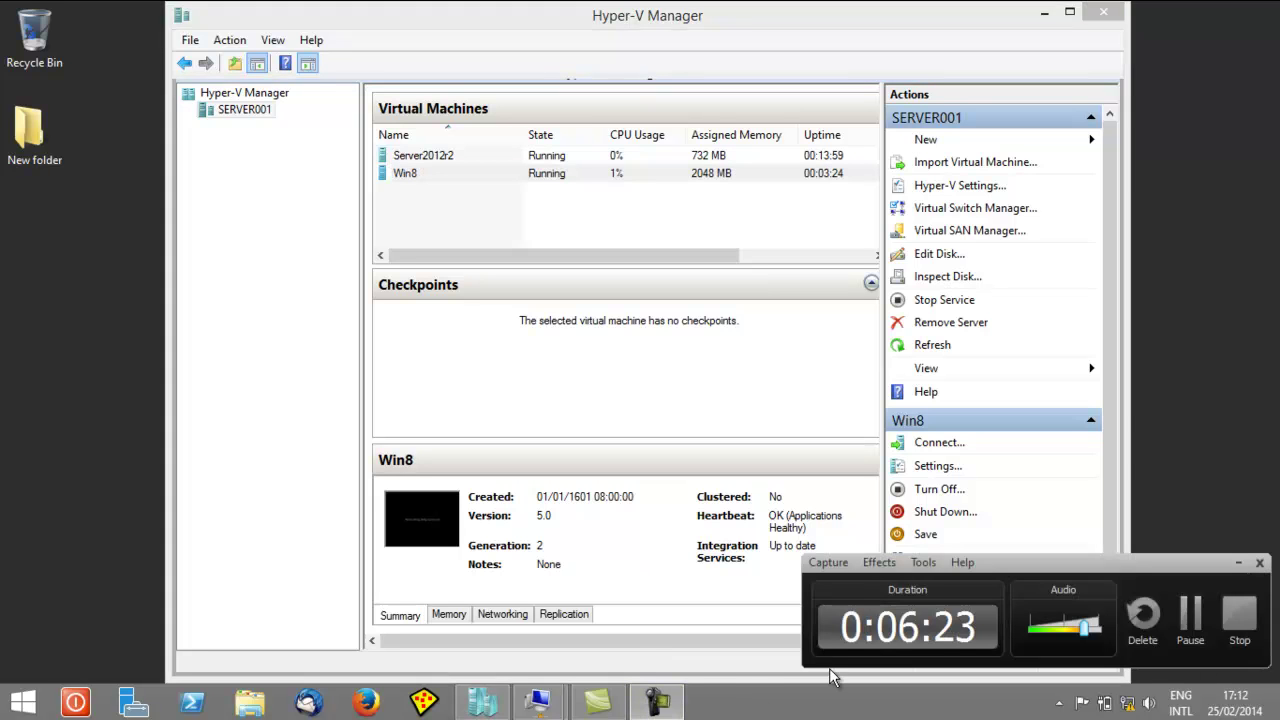
{"action": "left_click", "coordinate": [1191, 615]}
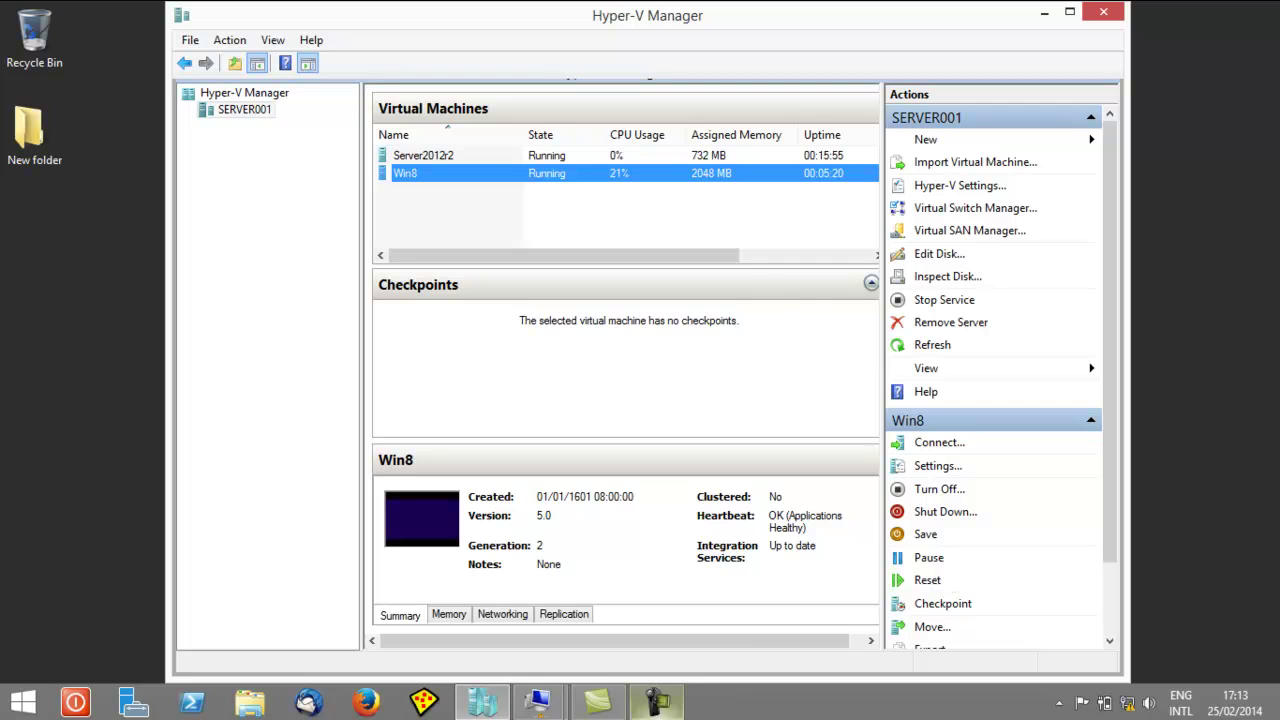
{"action": "left_click", "coordinate": [540, 702]}
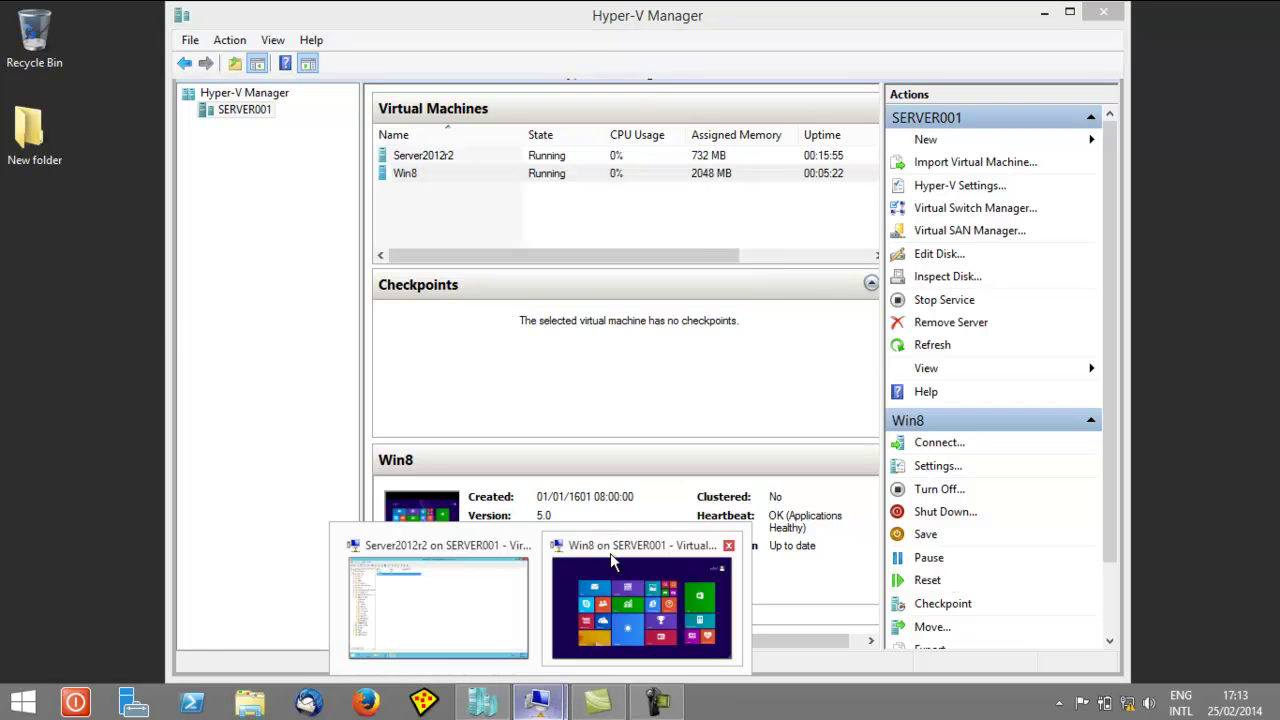
- Bring the Win8 VM to the front and switch from its Start screen to the desktop
{"action": "left_click", "coordinate": [614, 553]}
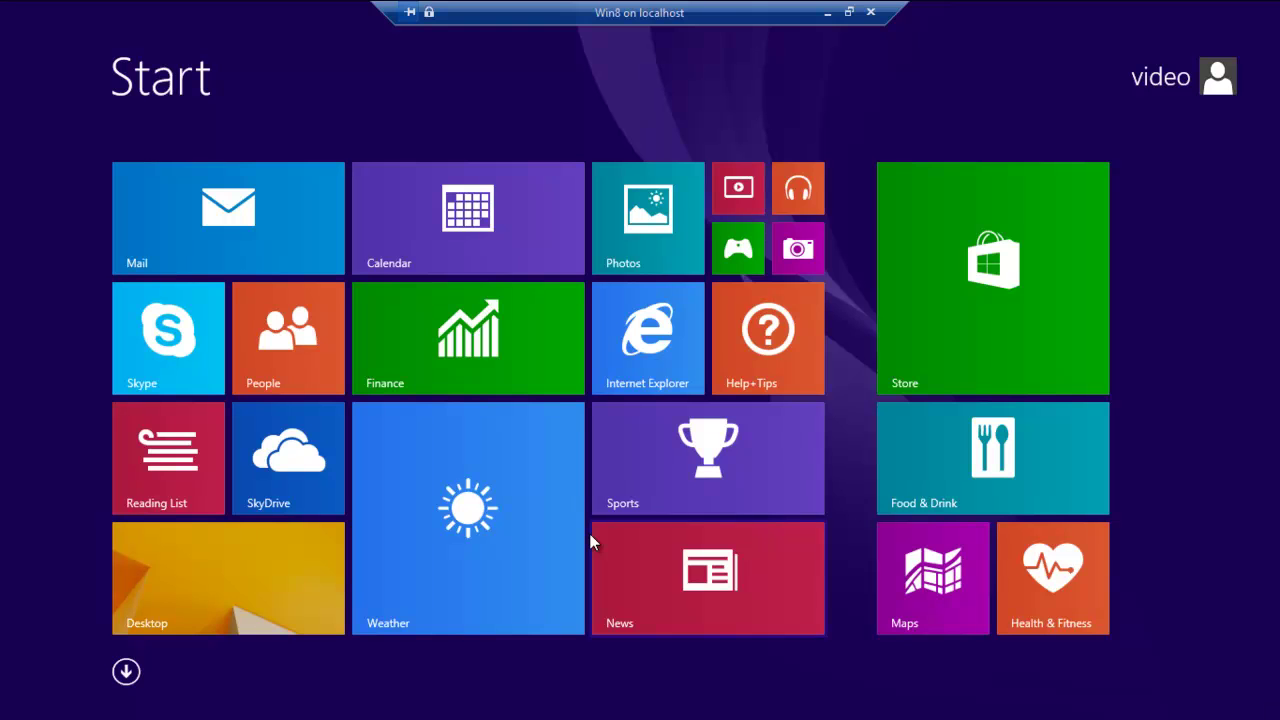
{"action": "left_click", "coordinate": [229, 601]}
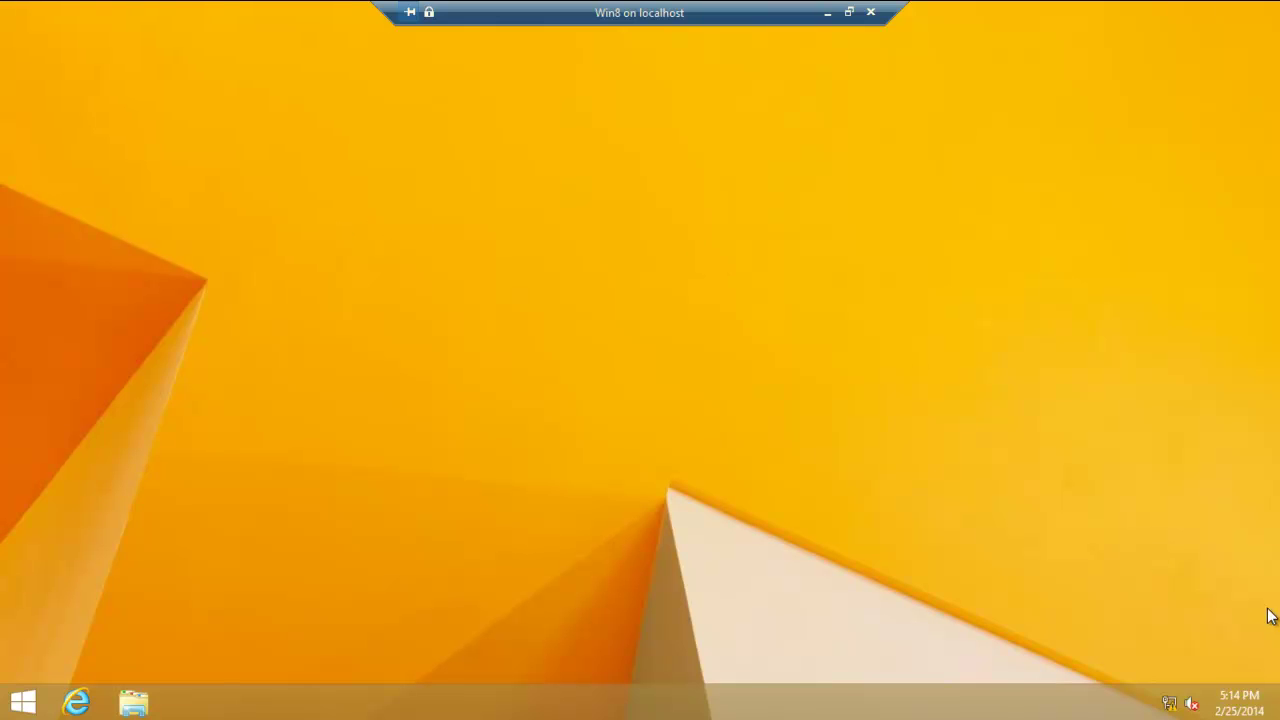
- Review the VM's network list, then launch Network and Sharing Center from the tray network icon
{"action": "left_click", "coordinate": [1166, 706]}
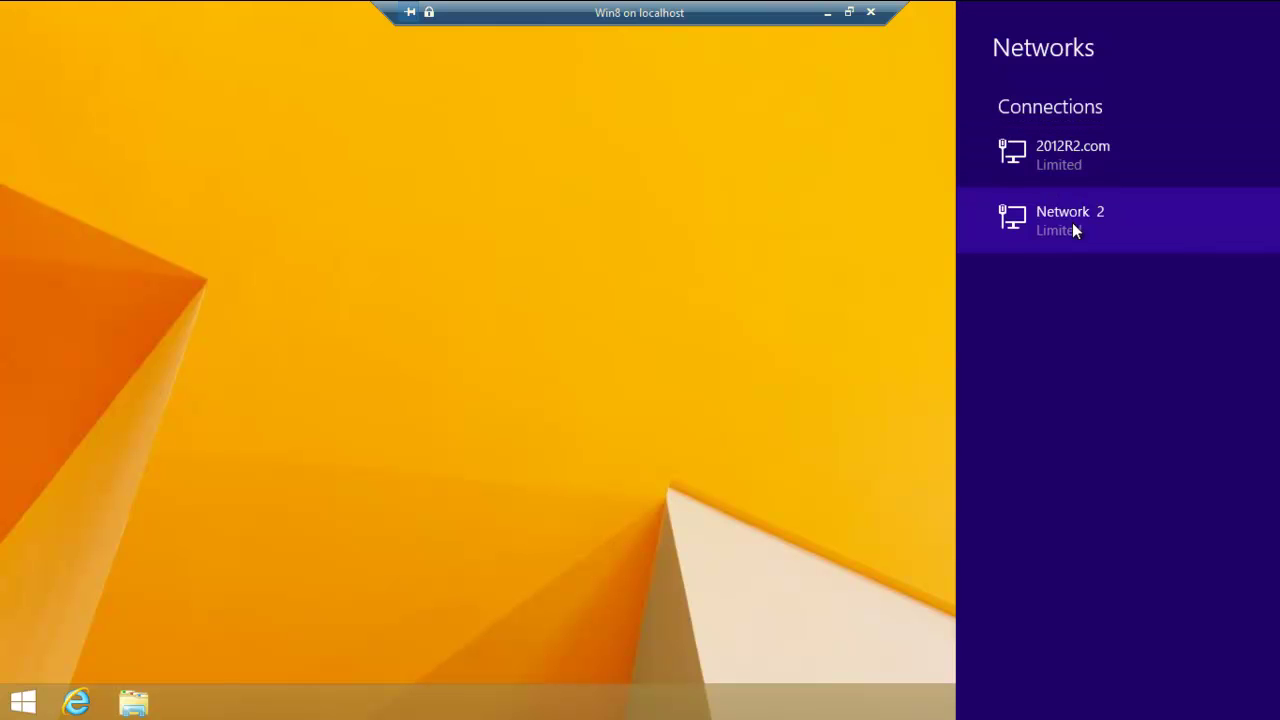
{"action": "left_click", "coordinate": [721, 540]}
{"action": "right_click", "coordinate": [1169, 706]}
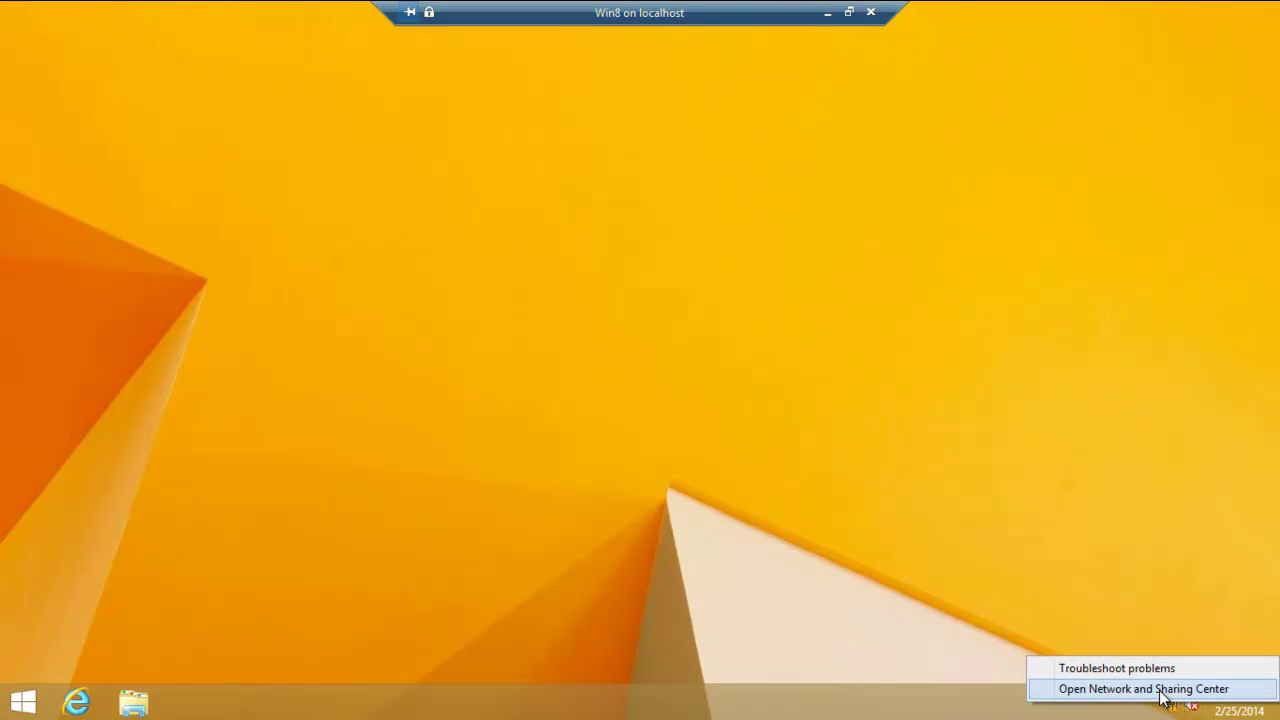
{"action": "left_click", "coordinate": [1161, 690]}
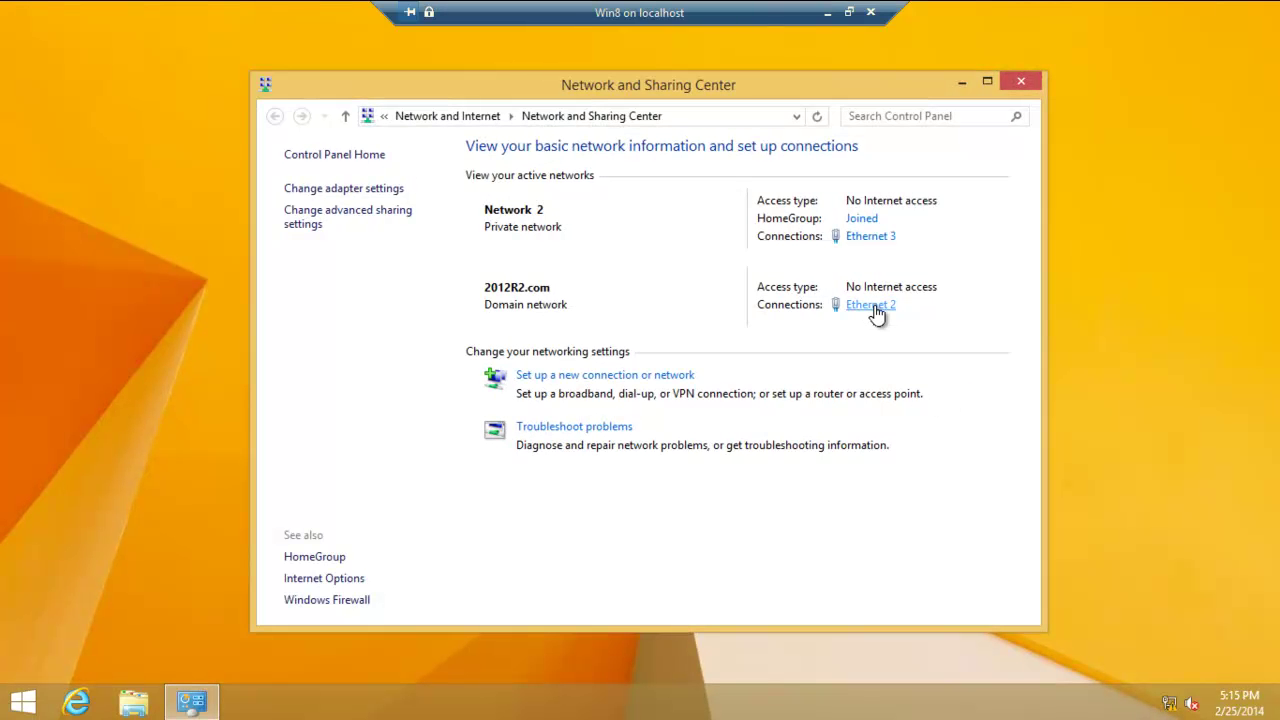
- Disable the Ethernet 2 adapter, approving the UAC prompt with the Administrator account's credentials
{"action": "left_click", "coordinate": [870, 305]}
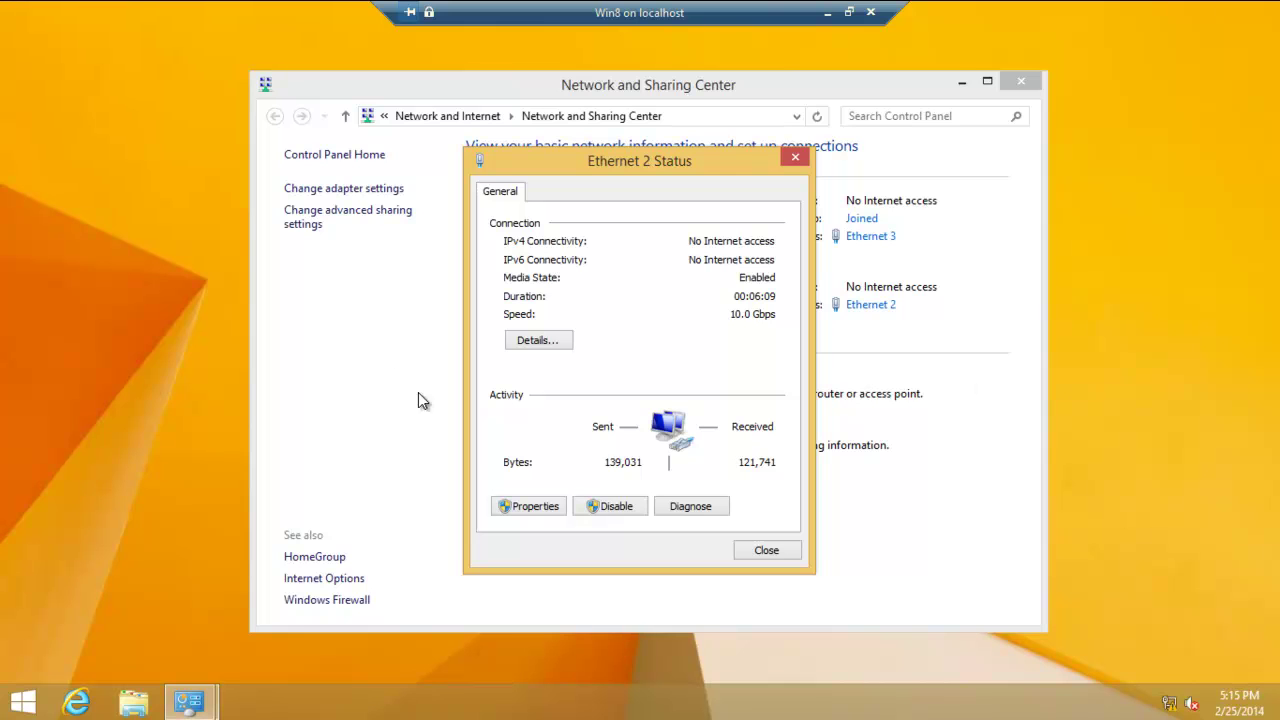
{"action": "left_click", "coordinate": [618, 507]}
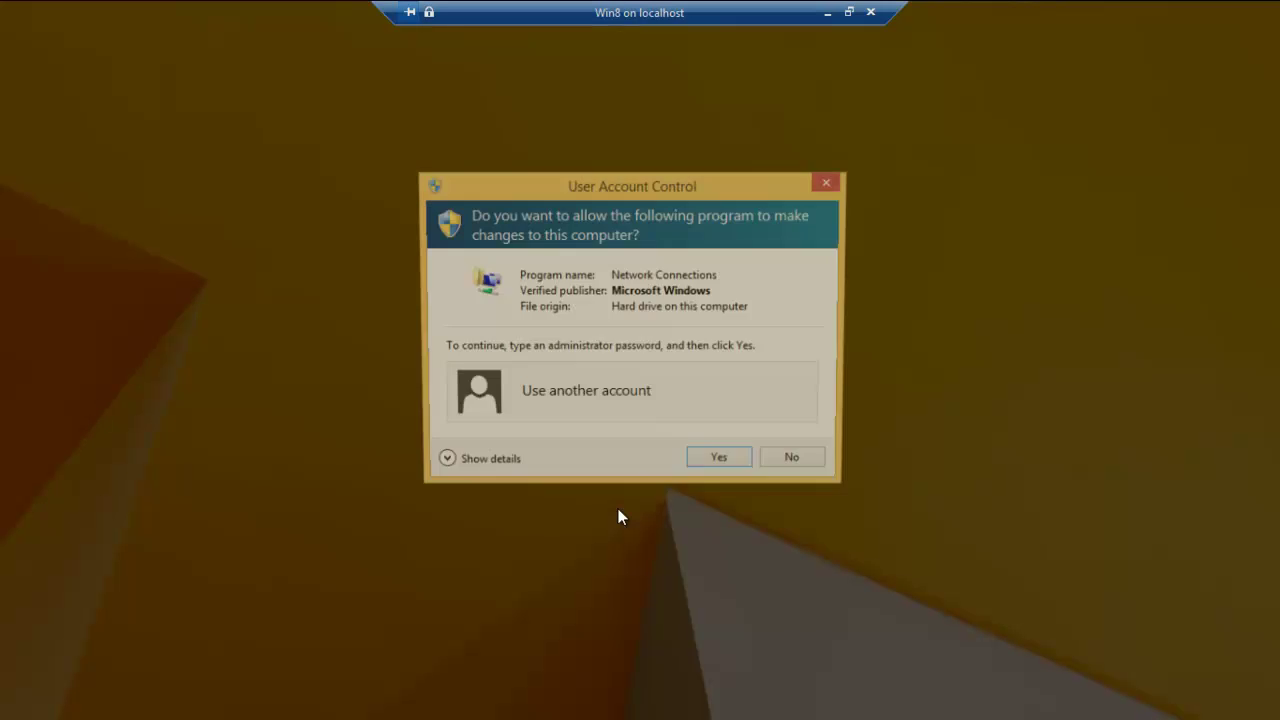
{"action": "type", "text": "Admins"}
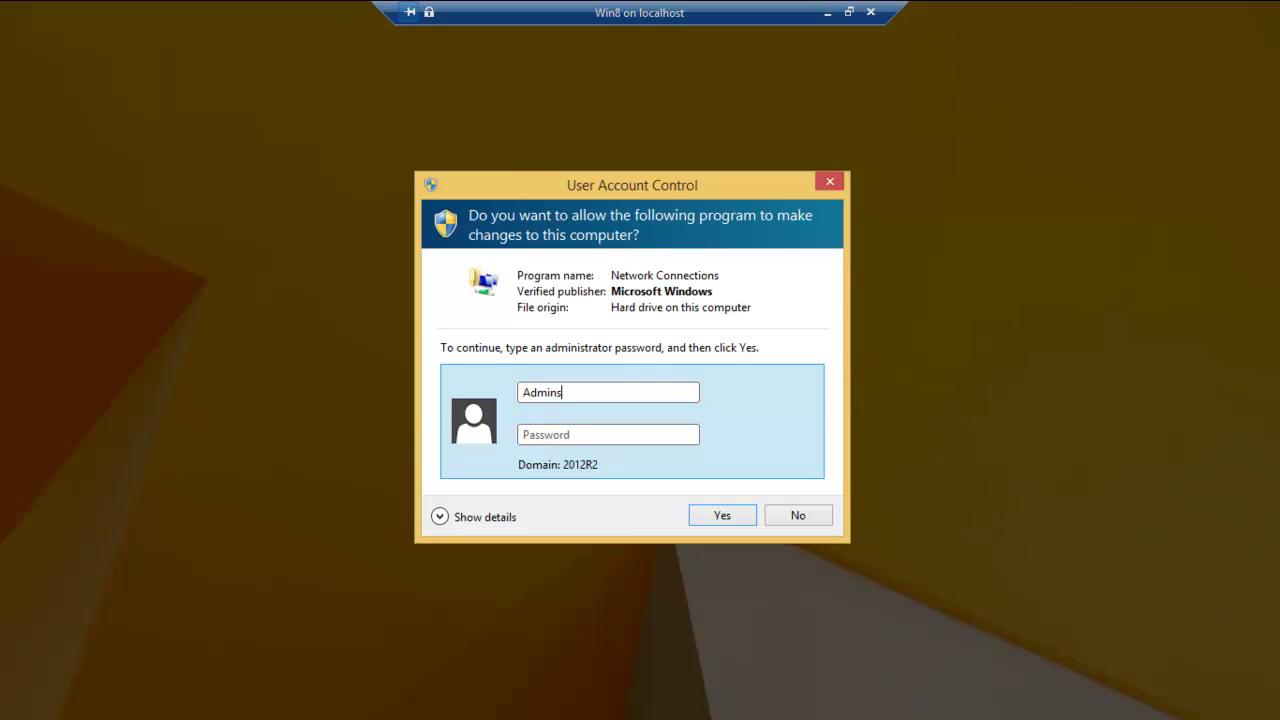
{"action": "key", "text": "BackSpace"}
{"action": "type", "text": "istrator"}
{"action": "left_click", "coordinate": [571, 435]}
{"action": "type", "text": "**********"}
{"action": "key", "text": "Return"}
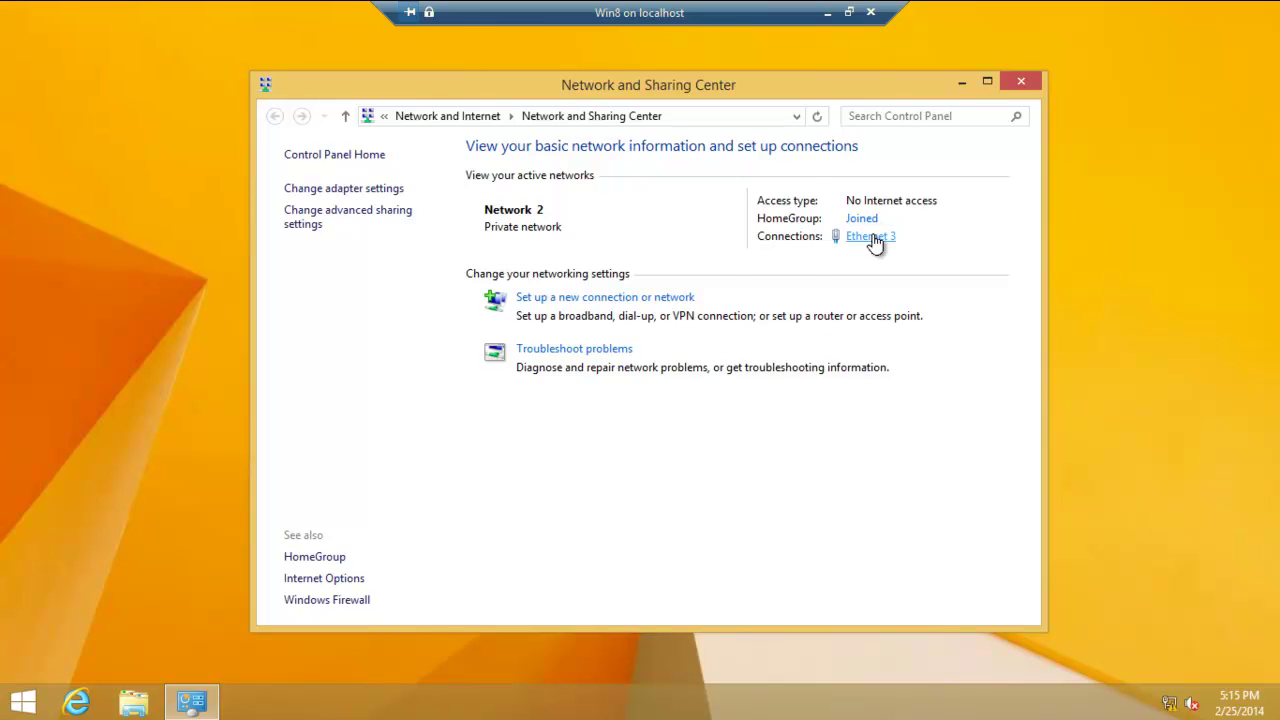
- View Ethernet 3's connection details, then minimize the VM window and Hyper-V Manager
{"action": "left_click", "coordinate": [872, 237]}
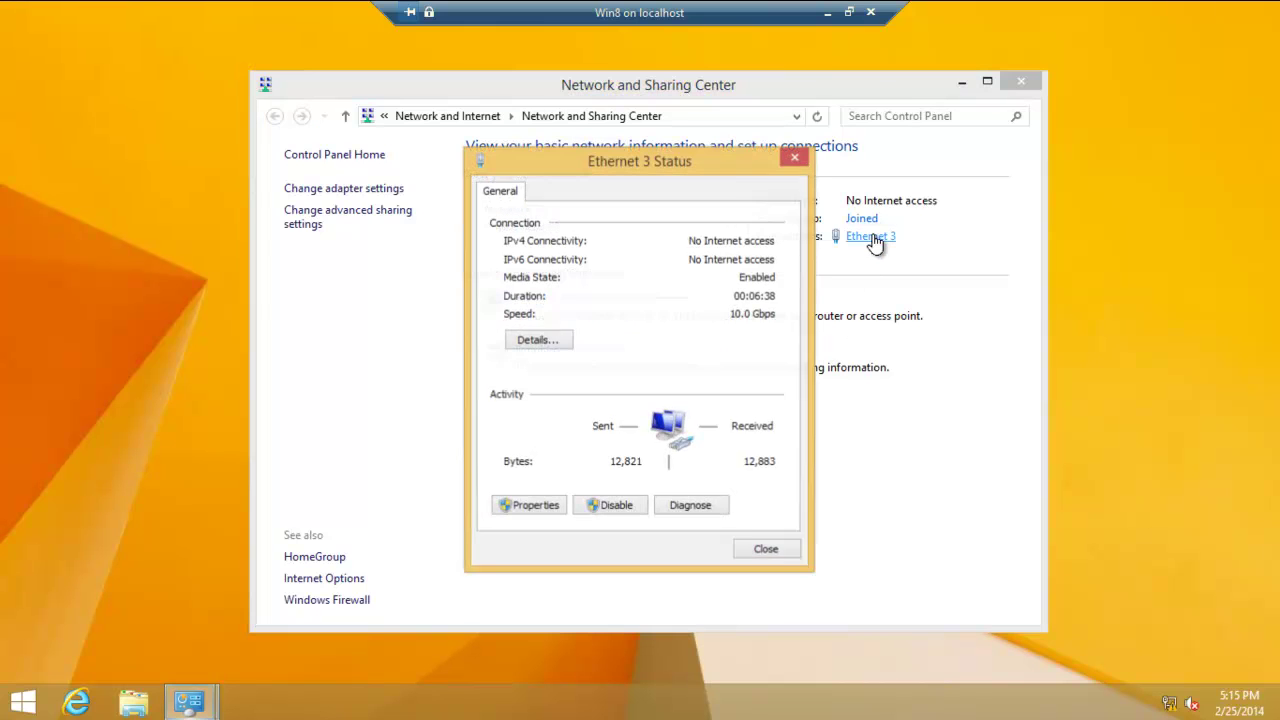
{"action": "left_click", "coordinate": [534, 340]}
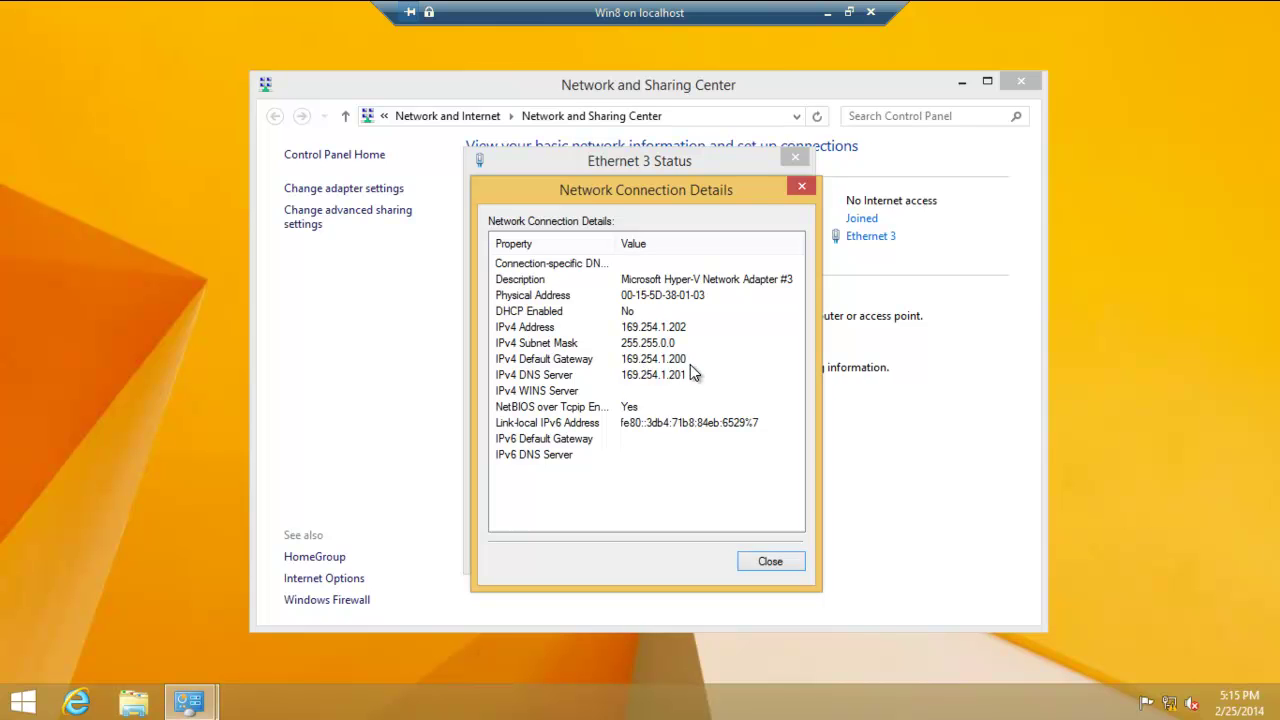
{"action": "left_click", "coordinate": [829, 12]}
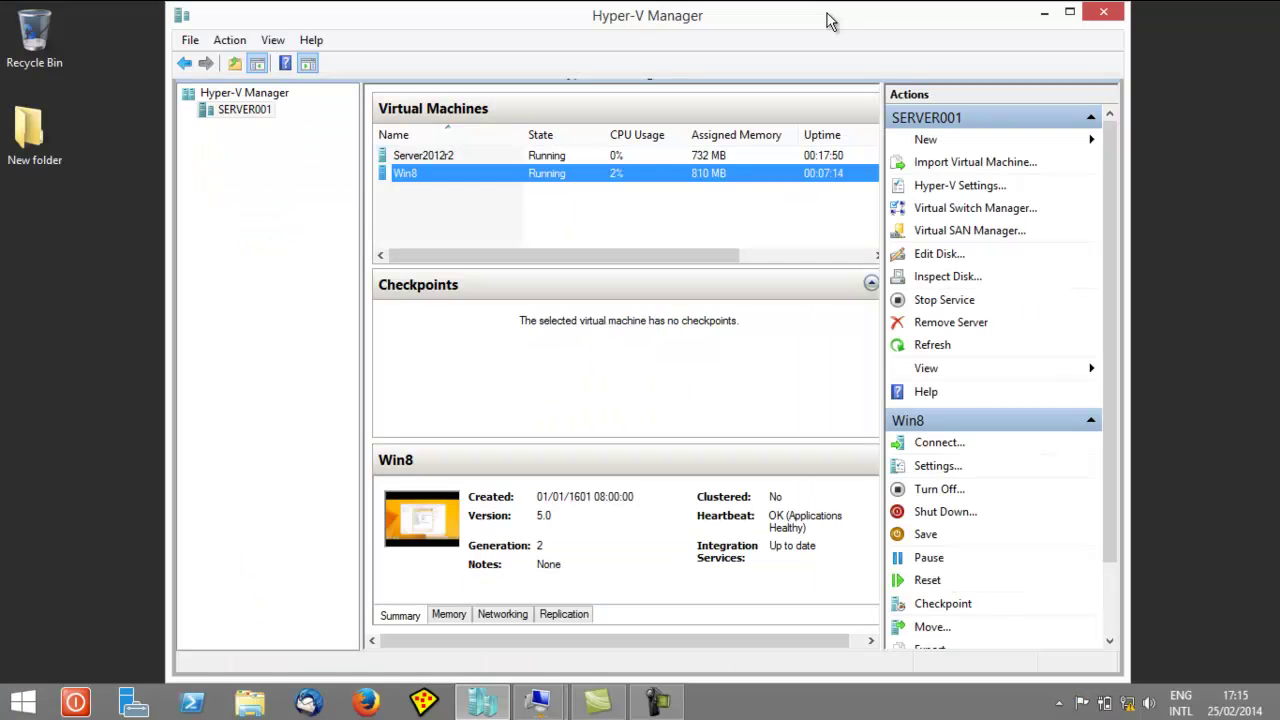
{"action": "left_click", "coordinate": [1043, 14]}
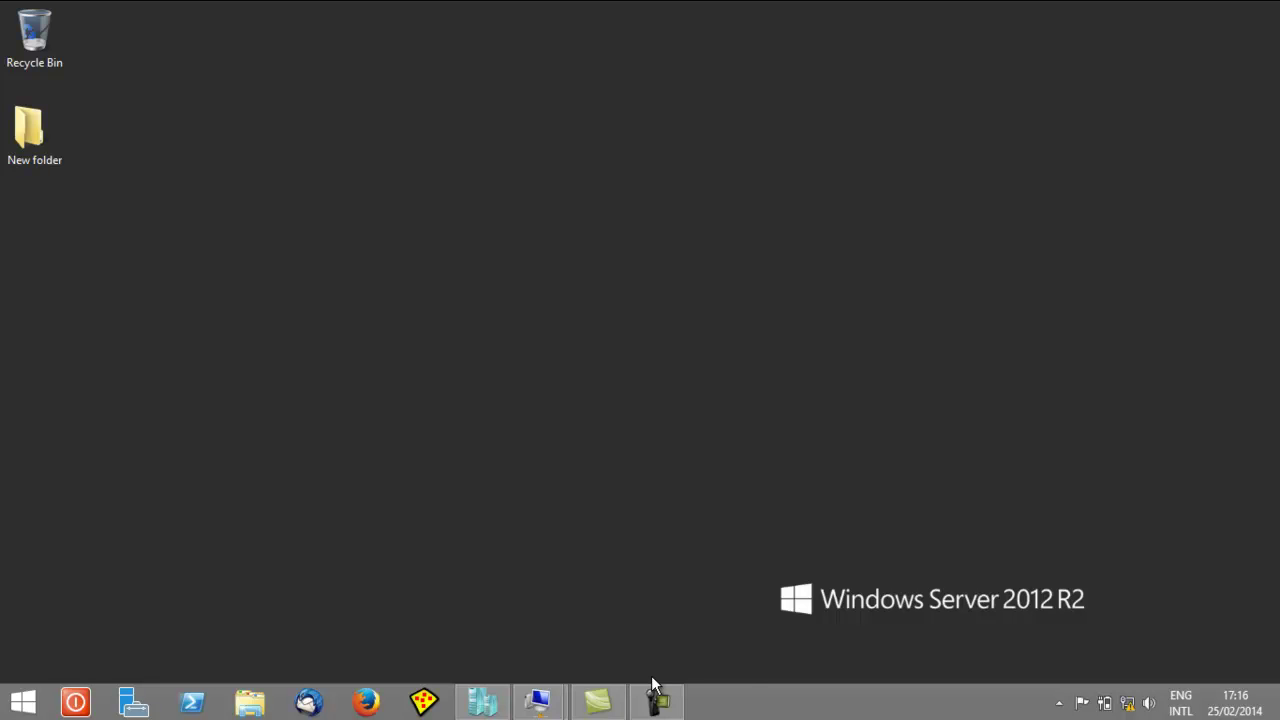
- Bring the Win8 VM back to the front and close Network Connection Details
{"action": "mouse_move", "coordinate": [538, 702]}
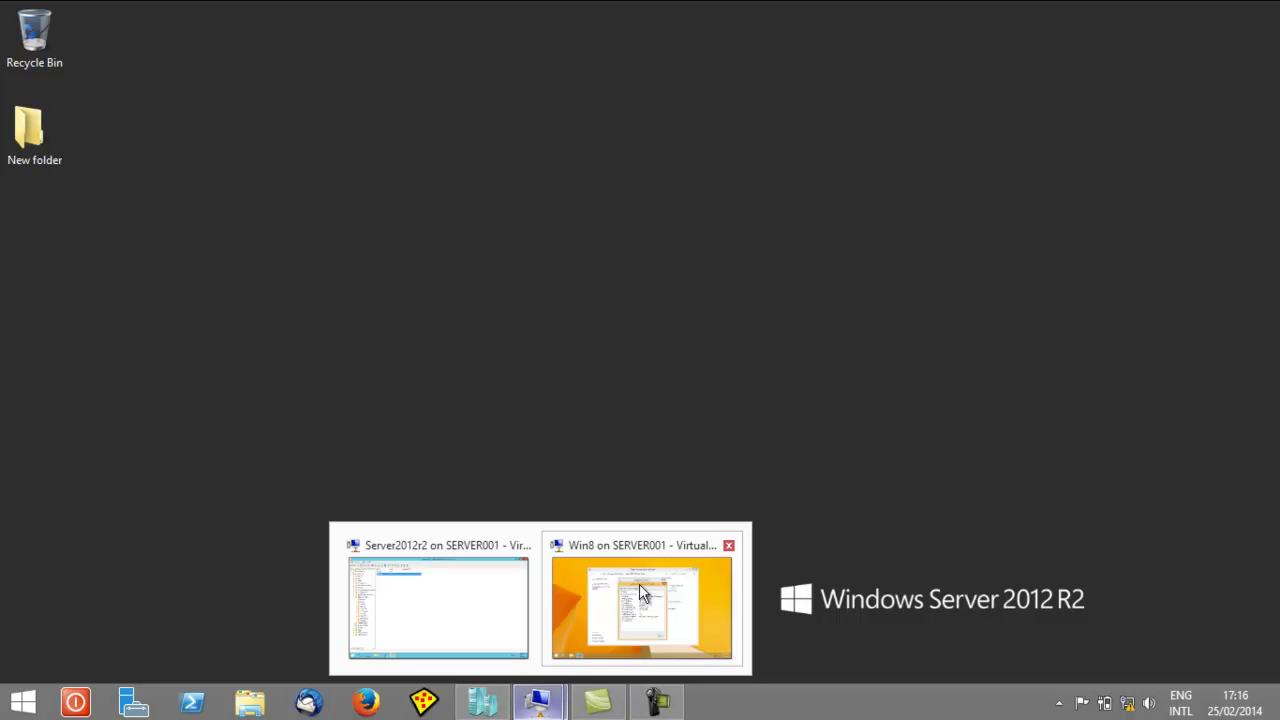
{"action": "left_click", "coordinate": [646, 566]}
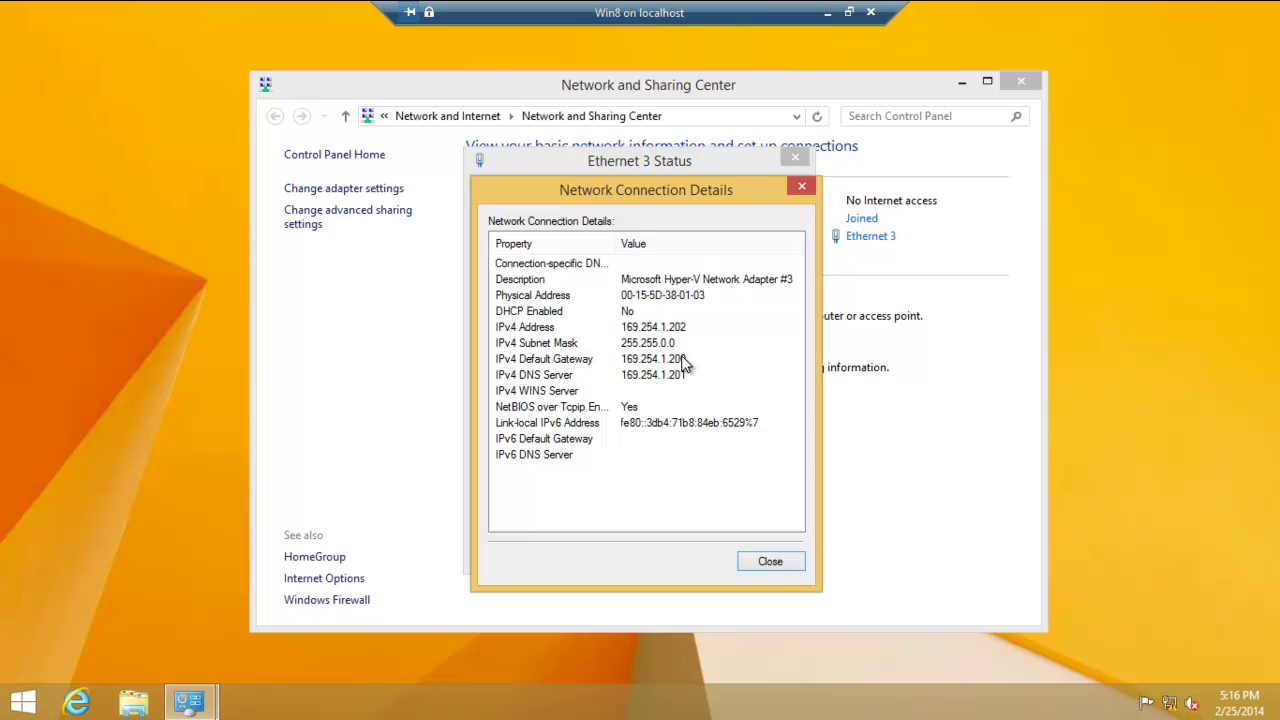
{"action": "left_click", "coordinate": [771, 562]}
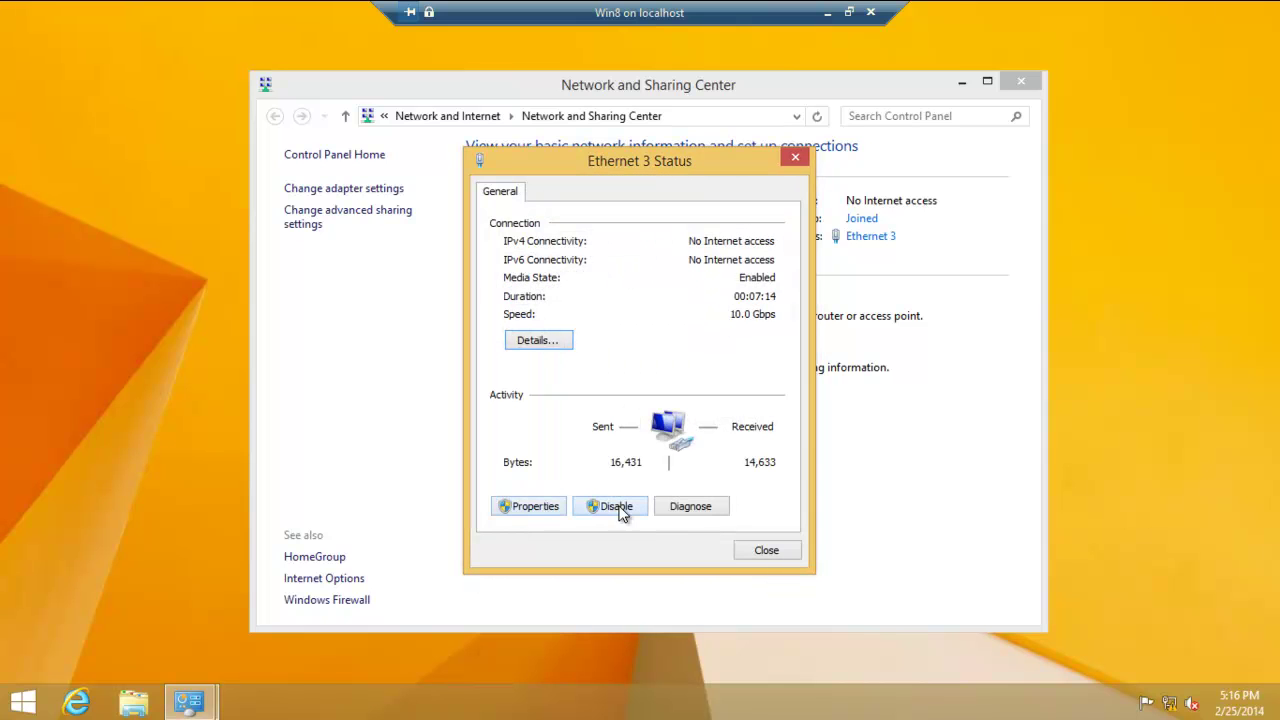
- Show Ethernet 3's adapter properties, approving UAC with the Administrator account's password
{"action": "left_click", "coordinate": [529, 506]}
{"action": "type", "text": "Administrator"}
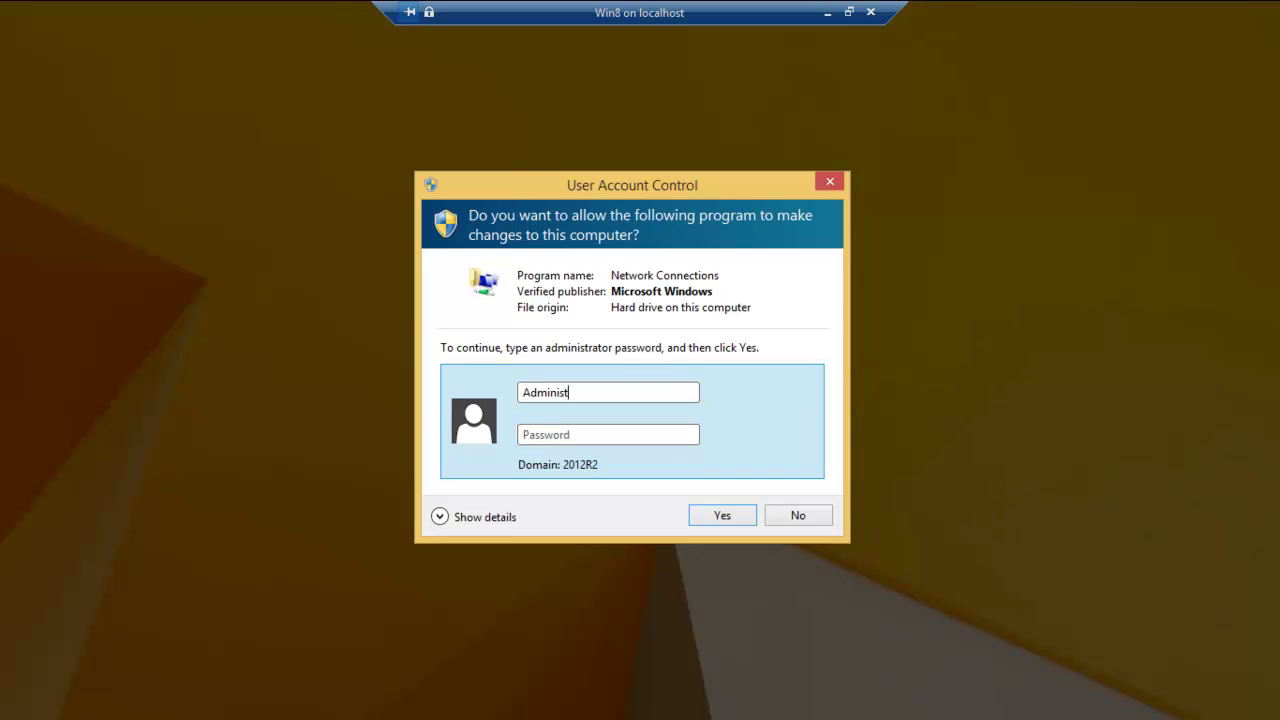
{"action": "left_click", "coordinate": [597, 434]}
{"action": "type", "text": "Password1"}
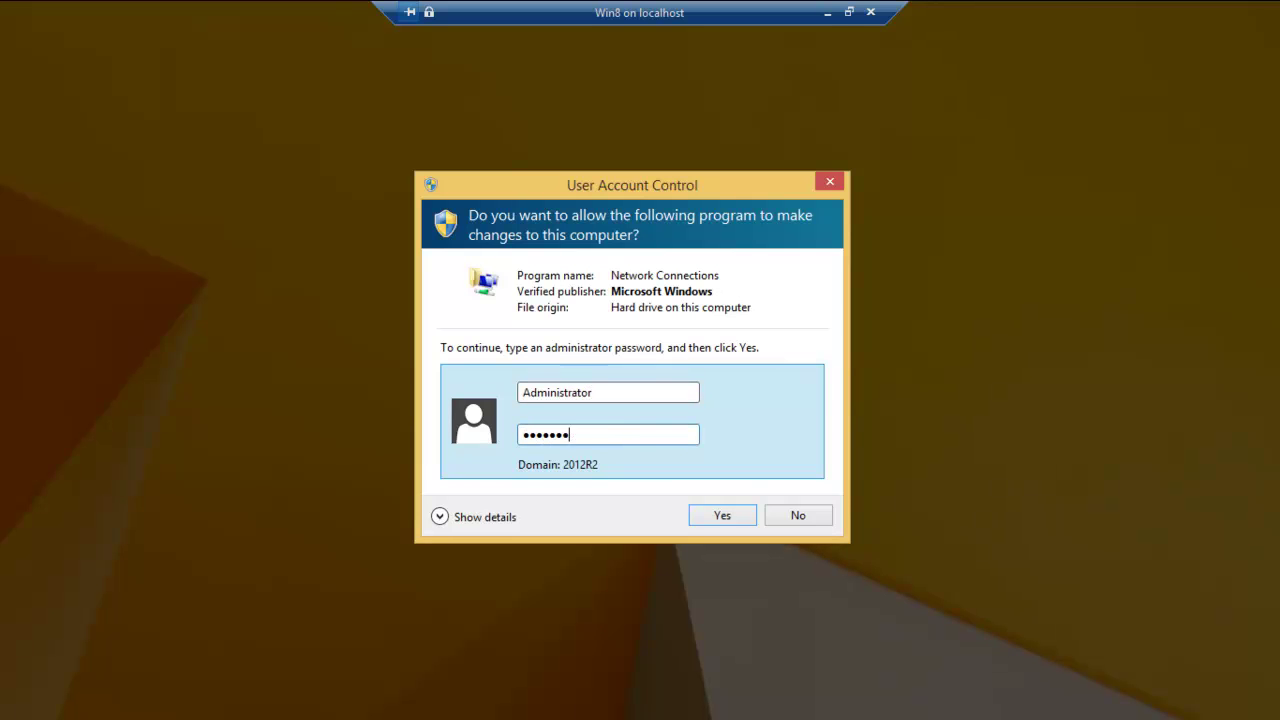
{"action": "key", "text": "Return"}
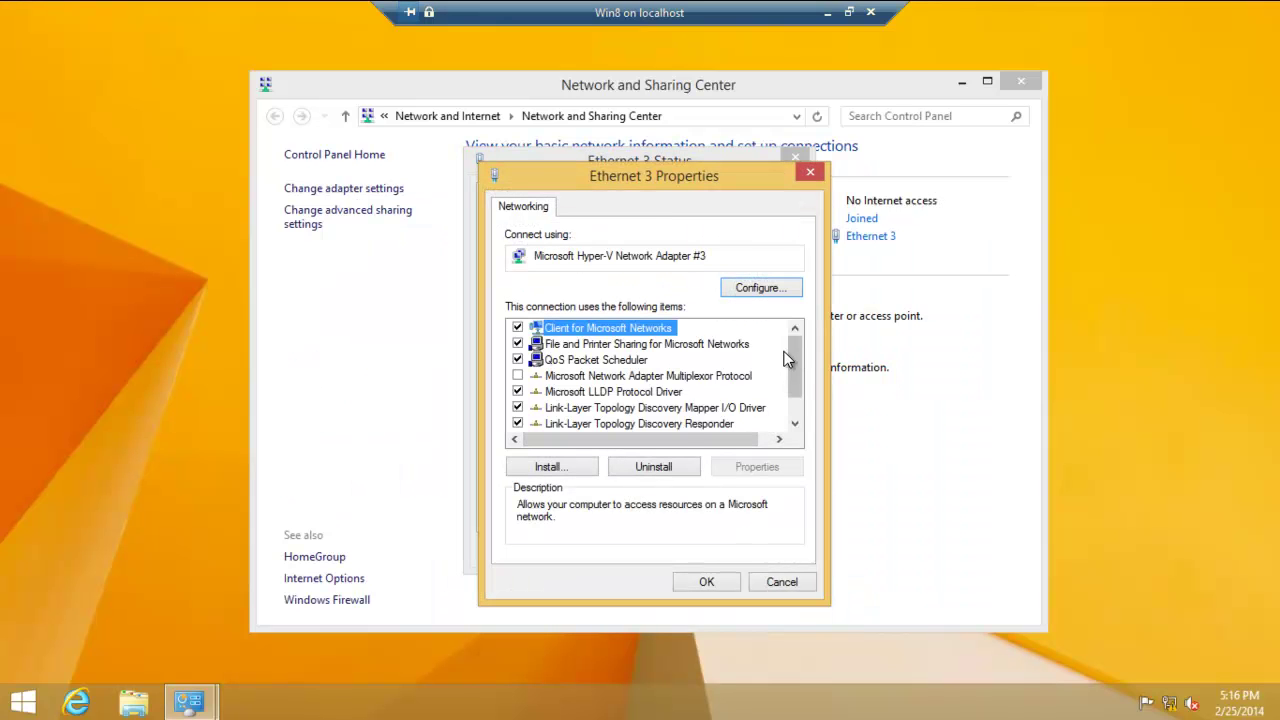
{"action": "scroll", "coordinate": [787, 387], "scroll_direction": "down", "scroll_amount": 2}
- Bring up Ethernet 3's TCP/IPv4 properties and select the first octet of 169.254.1.202
{"action": "left_click", "coordinate": [677, 423]}
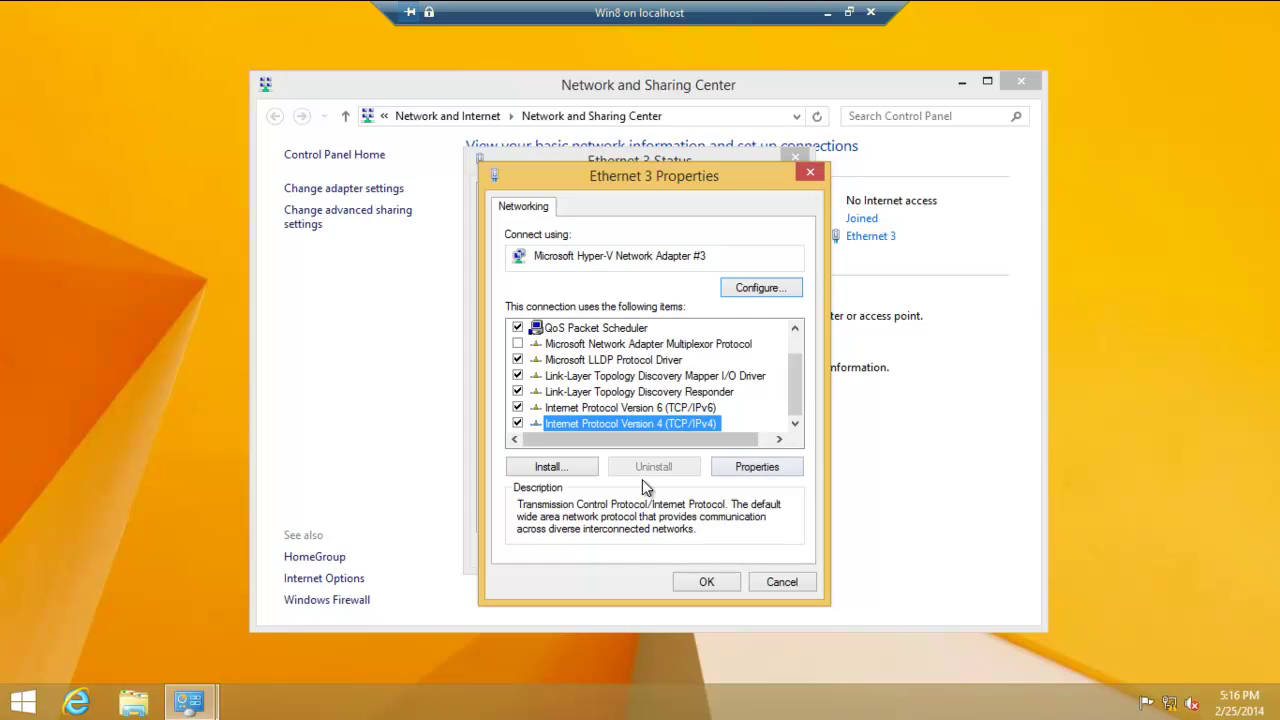
{"action": "left_click", "coordinate": [734, 464]}
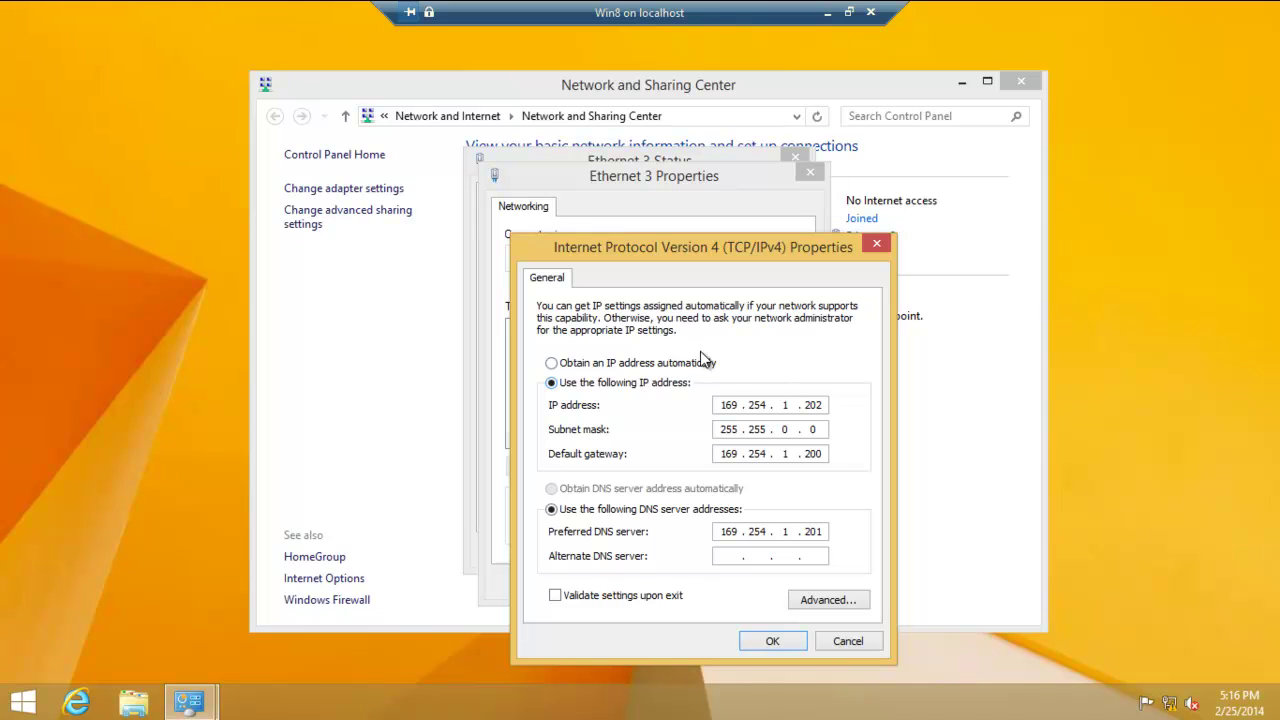
{"action": "double_click", "coordinate": [722, 404]}
- Switch Ethernet 3 to automatic IP and DNS addresses, then close its Properties and Status dialogs
{"action": "left_click", "coordinate": [552, 364]}
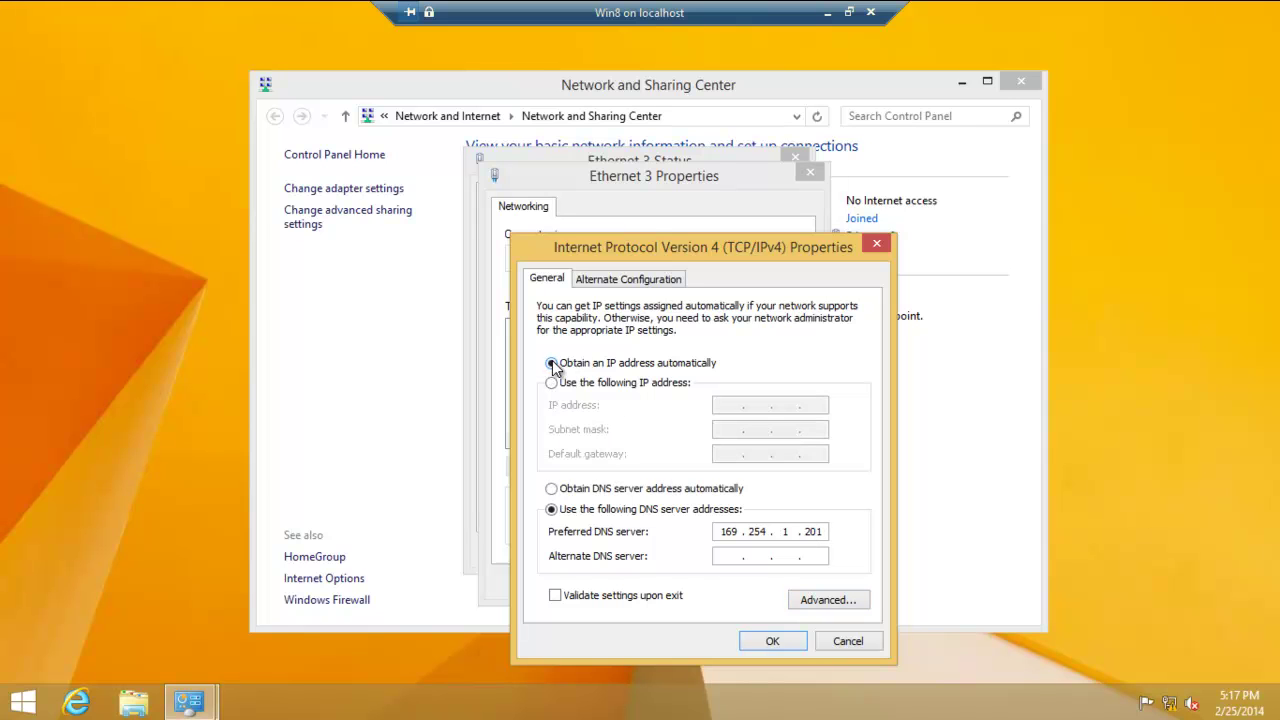
{"action": "left_click", "coordinate": [551, 488]}
{"action": "left_click", "coordinate": [772, 642]}
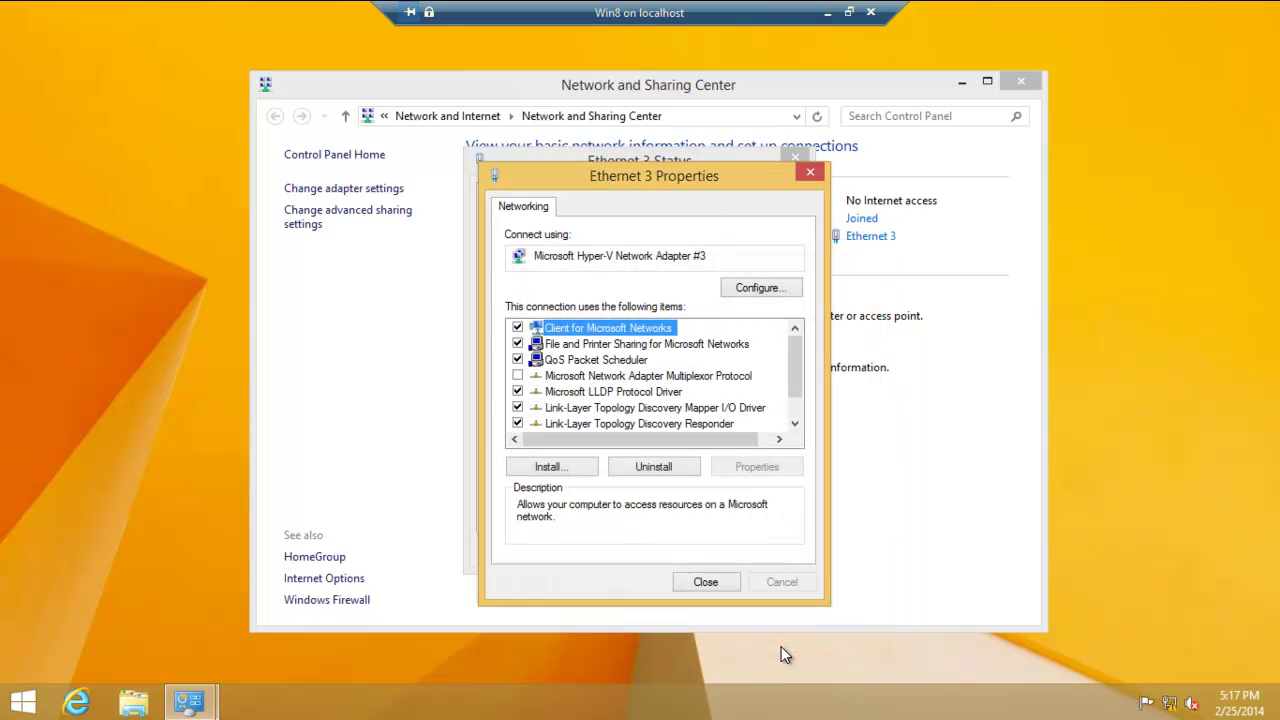
{"action": "left_click", "coordinate": [705, 583]}
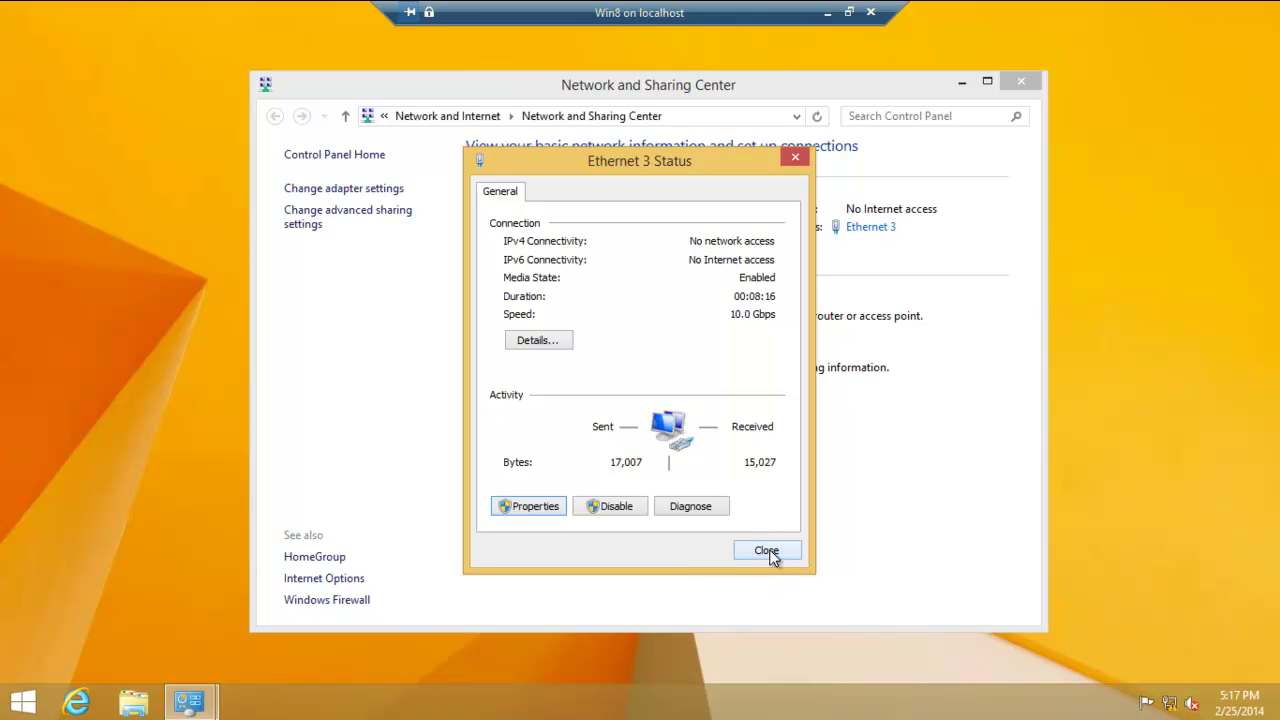
{"action": "left_click", "coordinate": [766, 551]}
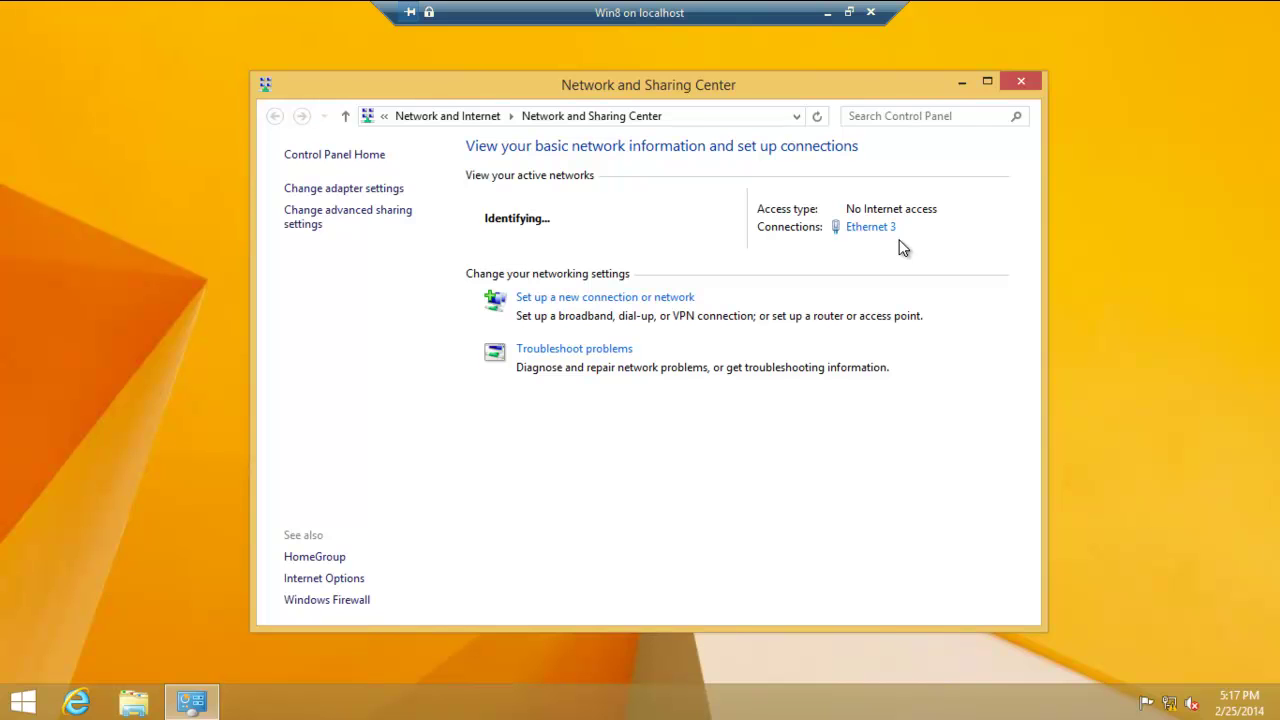
- Launch Control Panel by searching 'control' from Start, then go to System and Security > System
{"action": "left_click", "coordinate": [18, 710]}
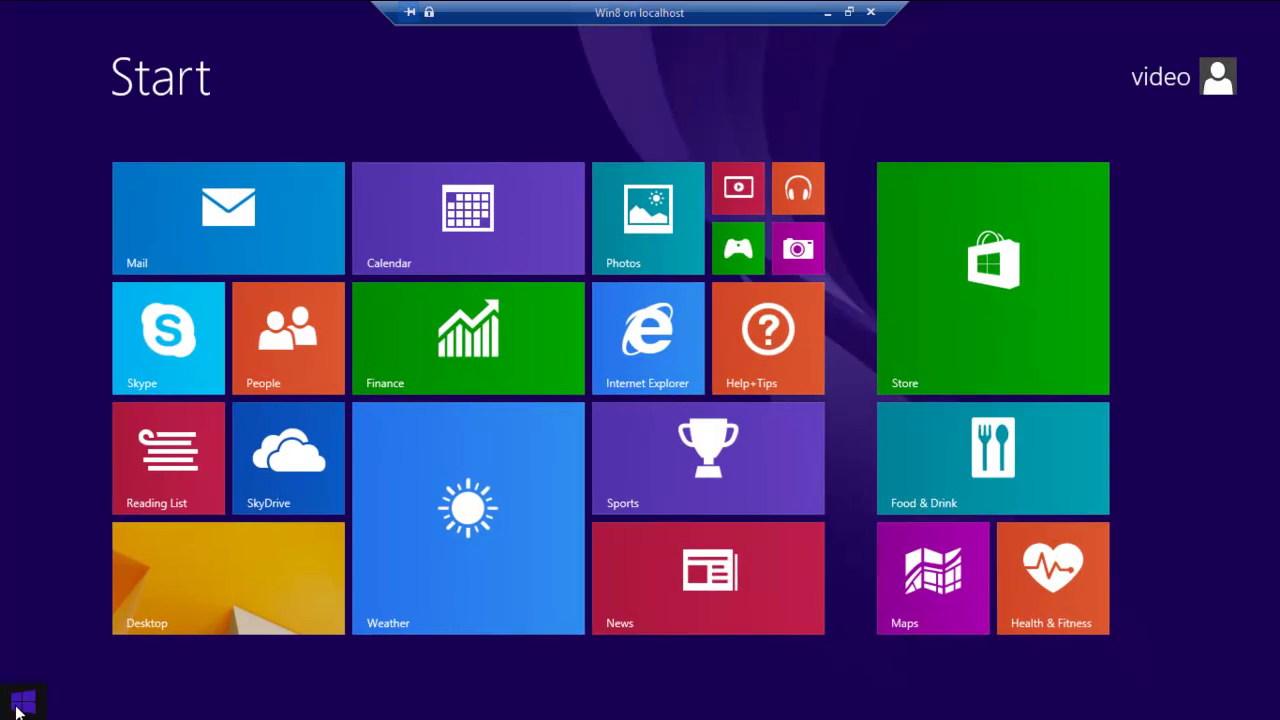
{"action": "type", "text": "contr"}
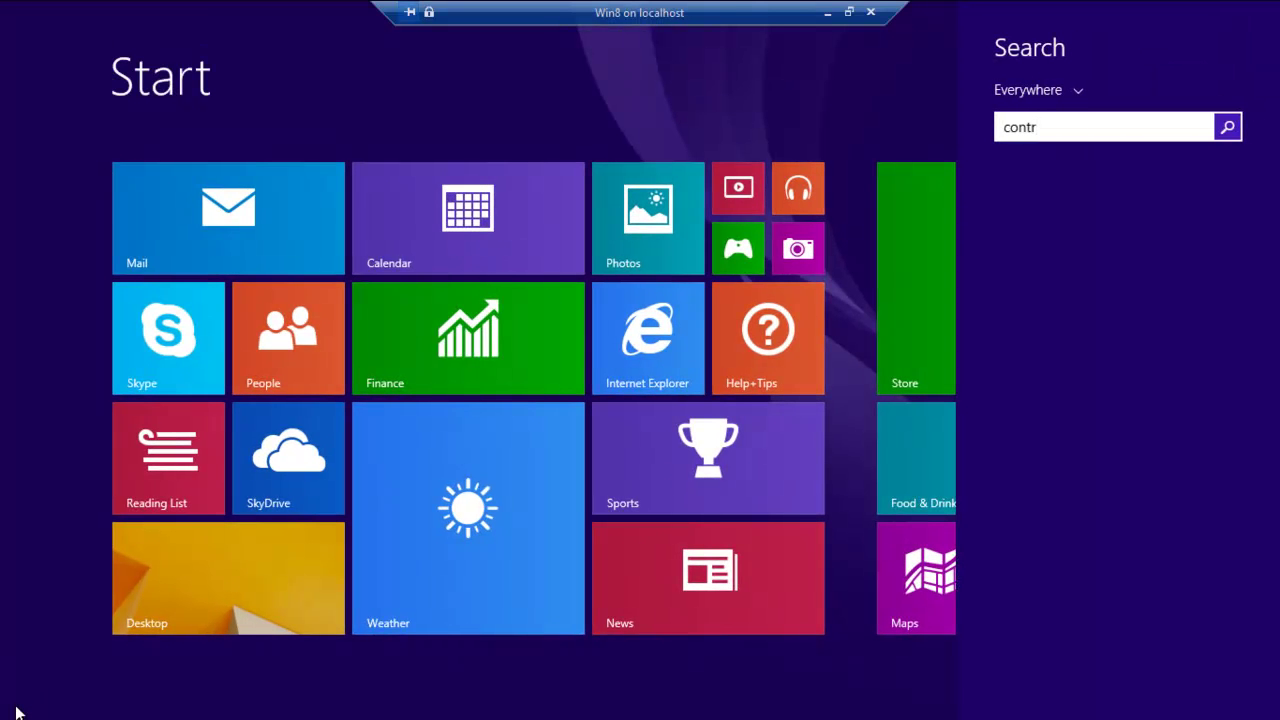
{"action": "type", "text": "olol"}
{"action": "key", "text": "BackSpace"}
{"action": "key", "text": "BackSpace"}
{"action": "key", "text": "Down"}
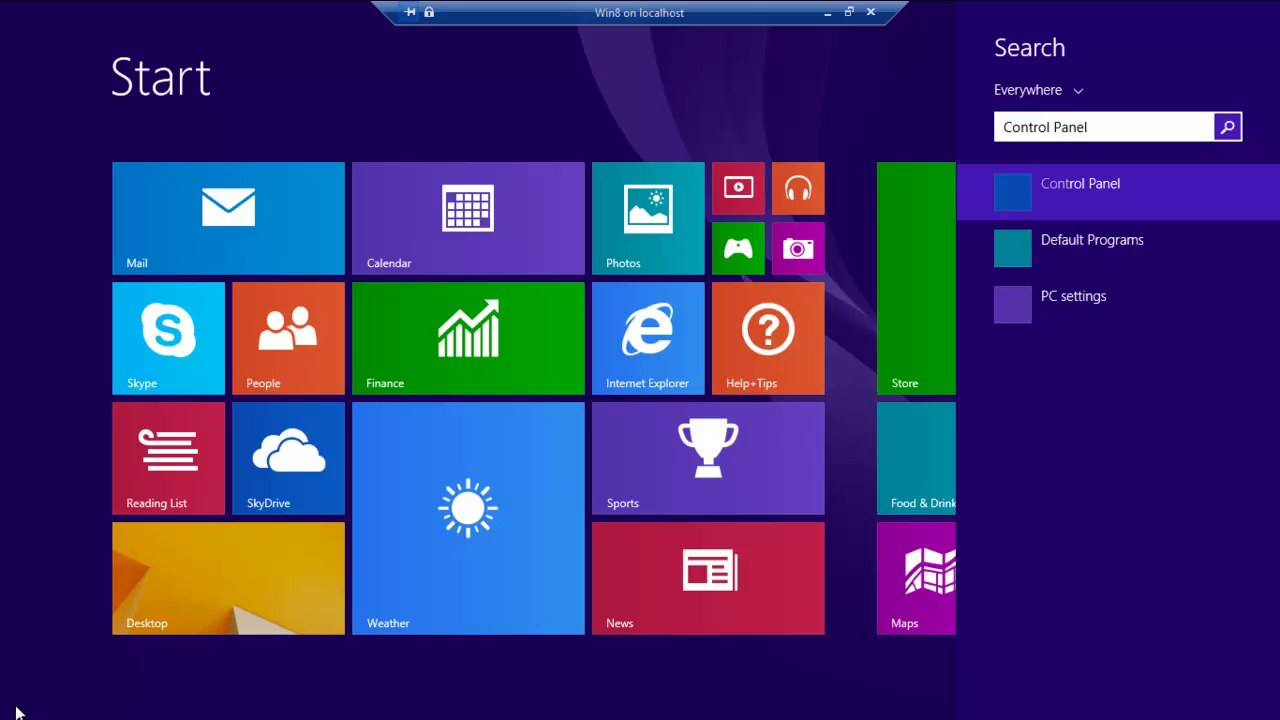
{"action": "key", "text": "Return"}
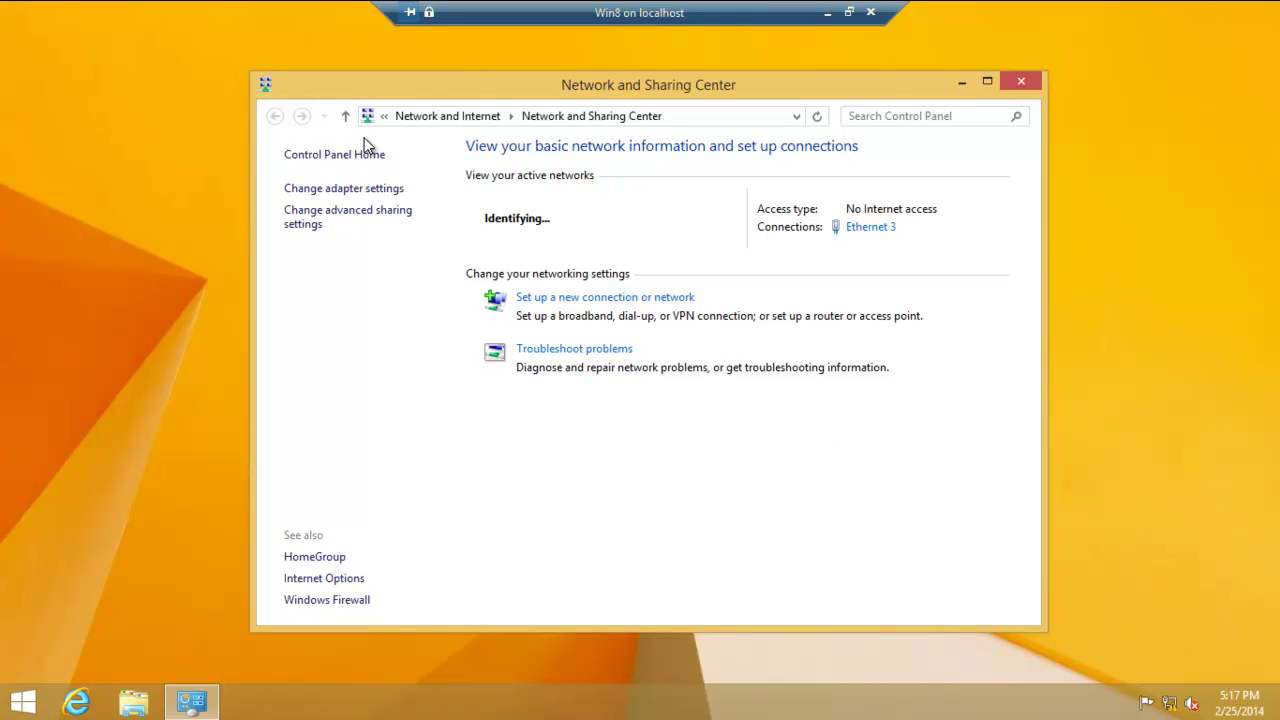
{"action": "left_click", "coordinate": [332, 162]}
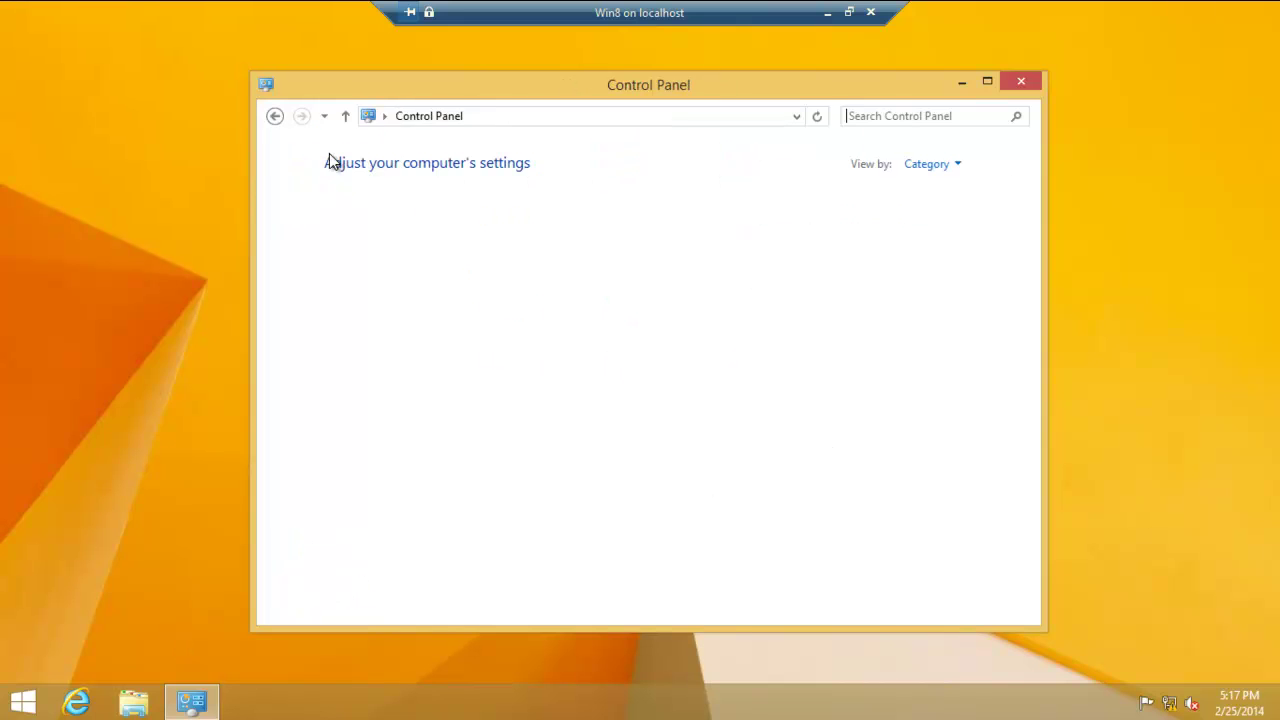
{"action": "left_click", "coordinate": [437, 212]}
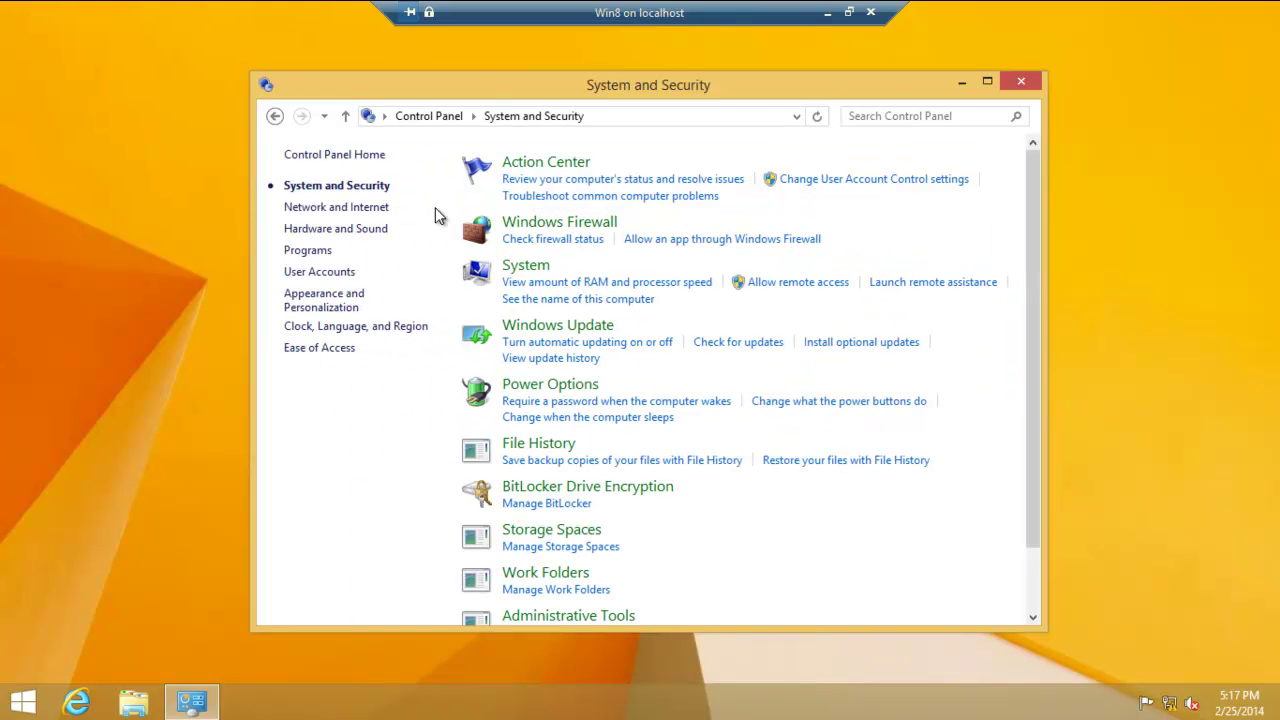
{"action": "left_click", "coordinate": [509, 268]}
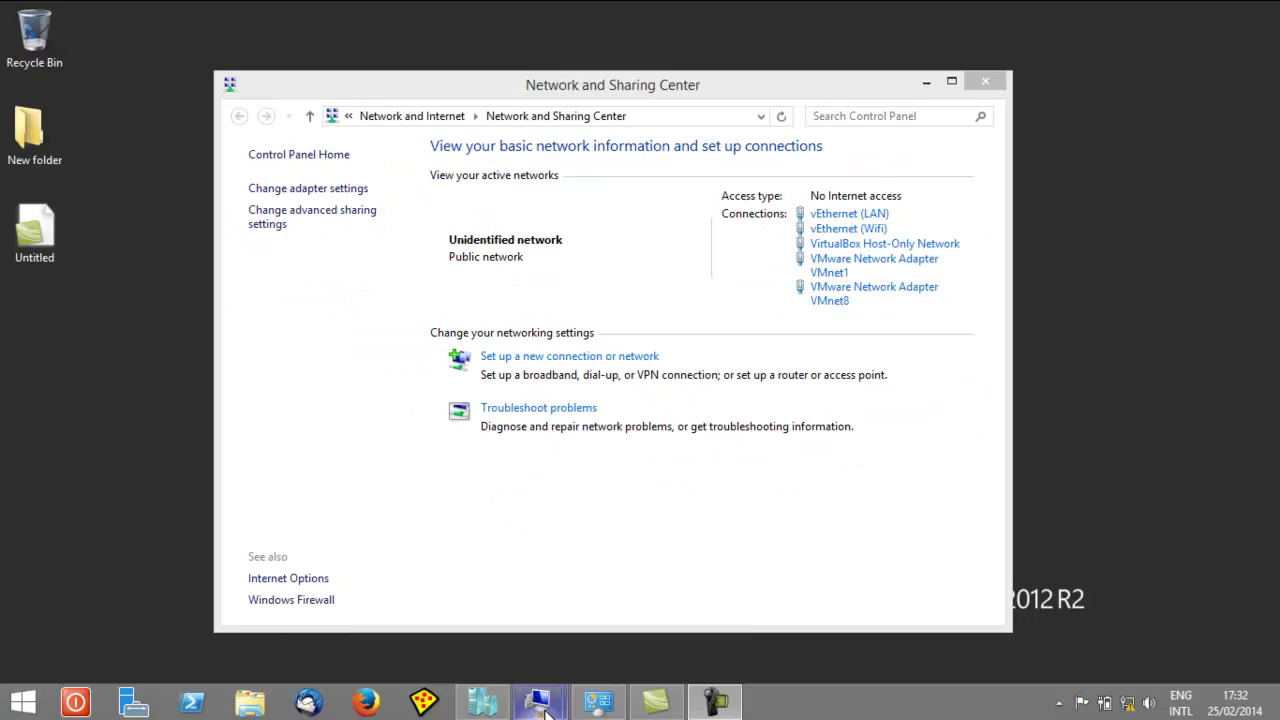
- Bring the Win8 VM forward and reach Ethernet 3's properties again, selecting Internet Protocol Version 4
{"action": "mouse_move", "coordinate": [545, 711]}
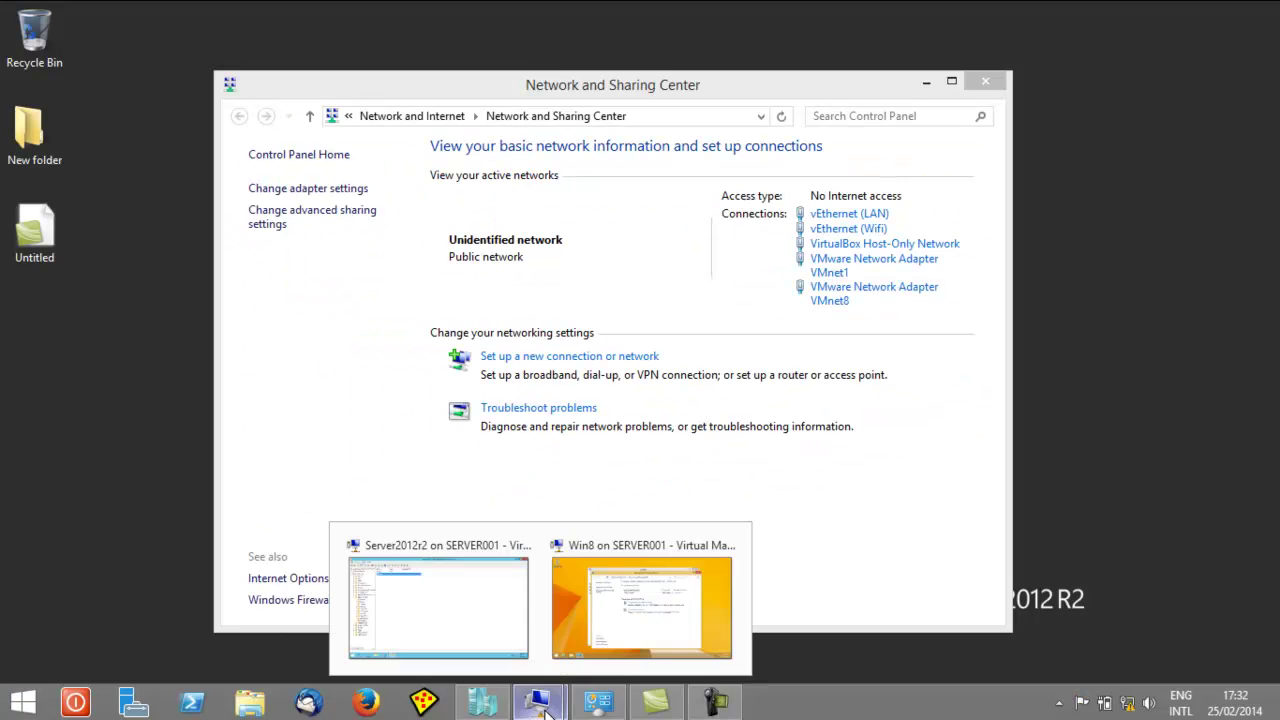
{"action": "left_click", "coordinate": [645, 550]}
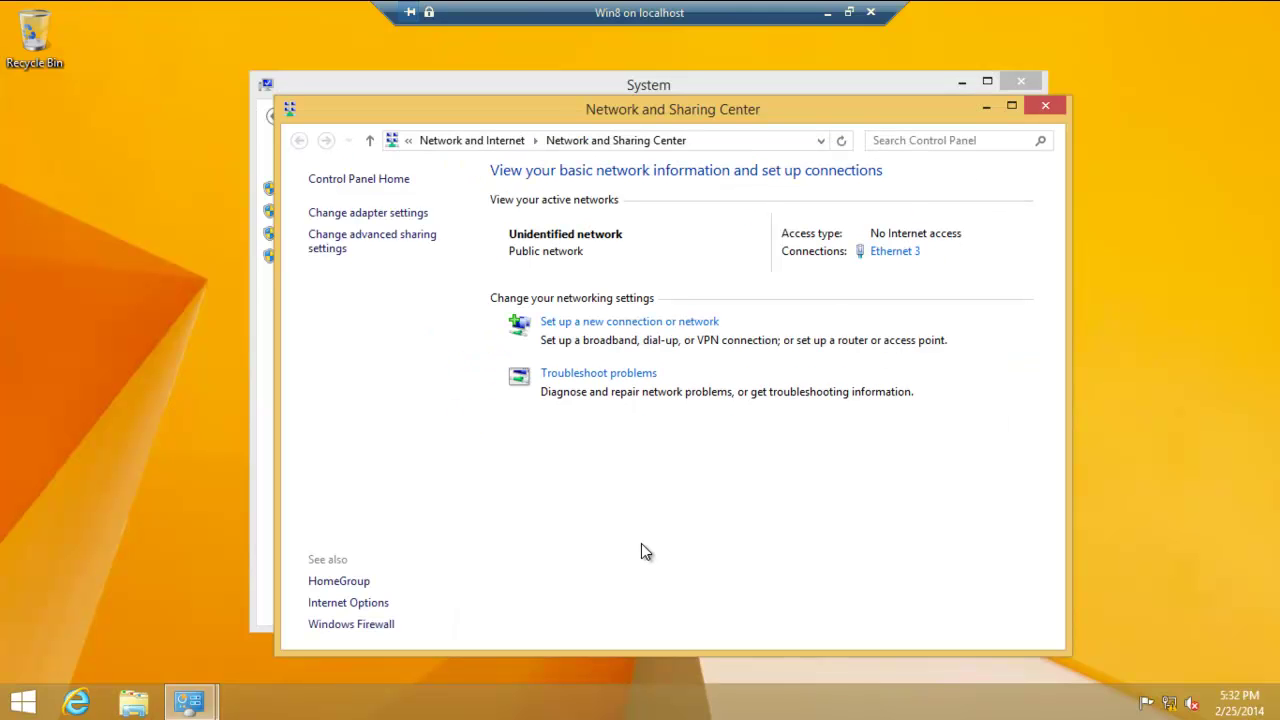
{"action": "left_click", "coordinate": [895, 252]}
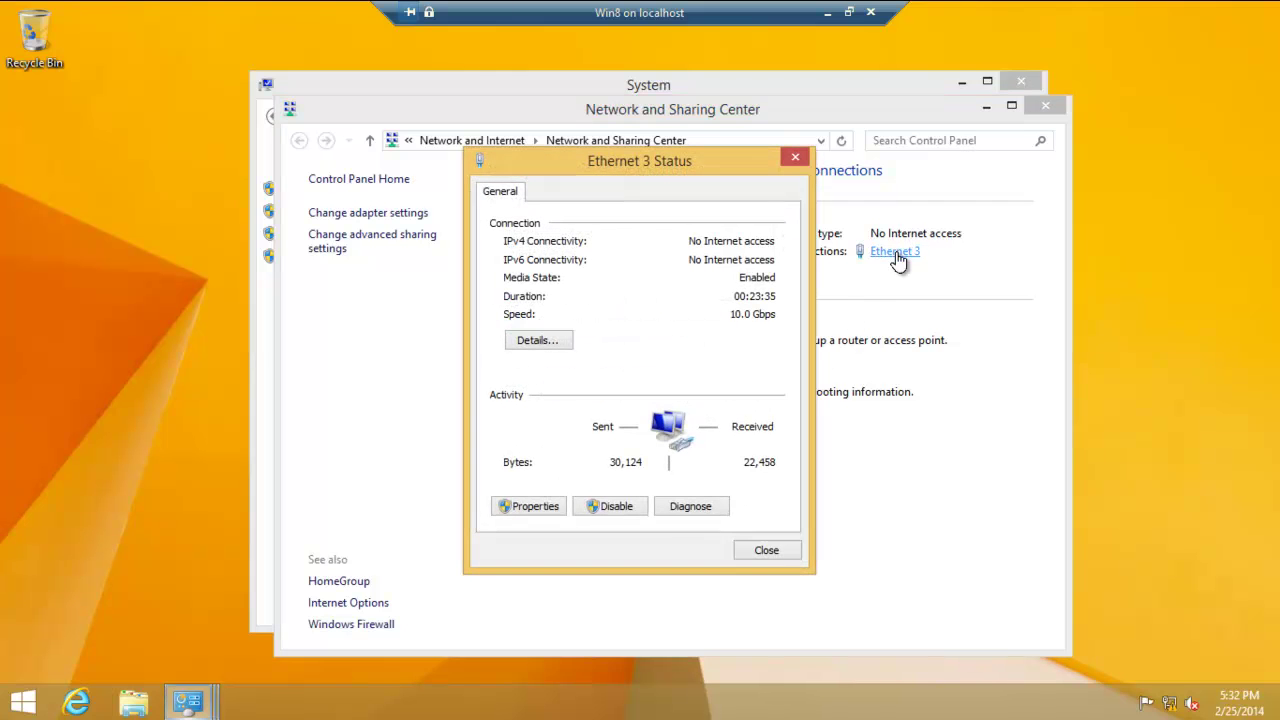
{"action": "left_click", "coordinate": [533, 507]}
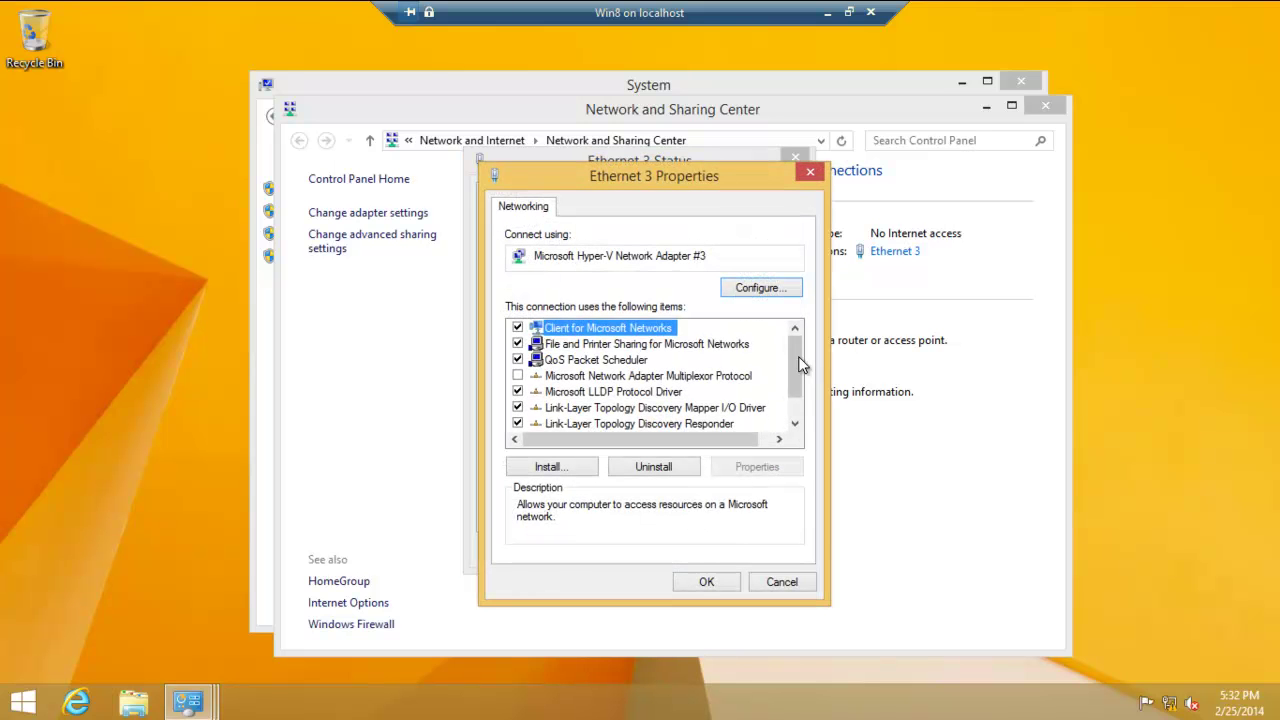
{"action": "left_click_drag", "start_coordinate": [798, 364], "coordinate": [795, 468]}
{"action": "left_click", "coordinate": [592, 428]}
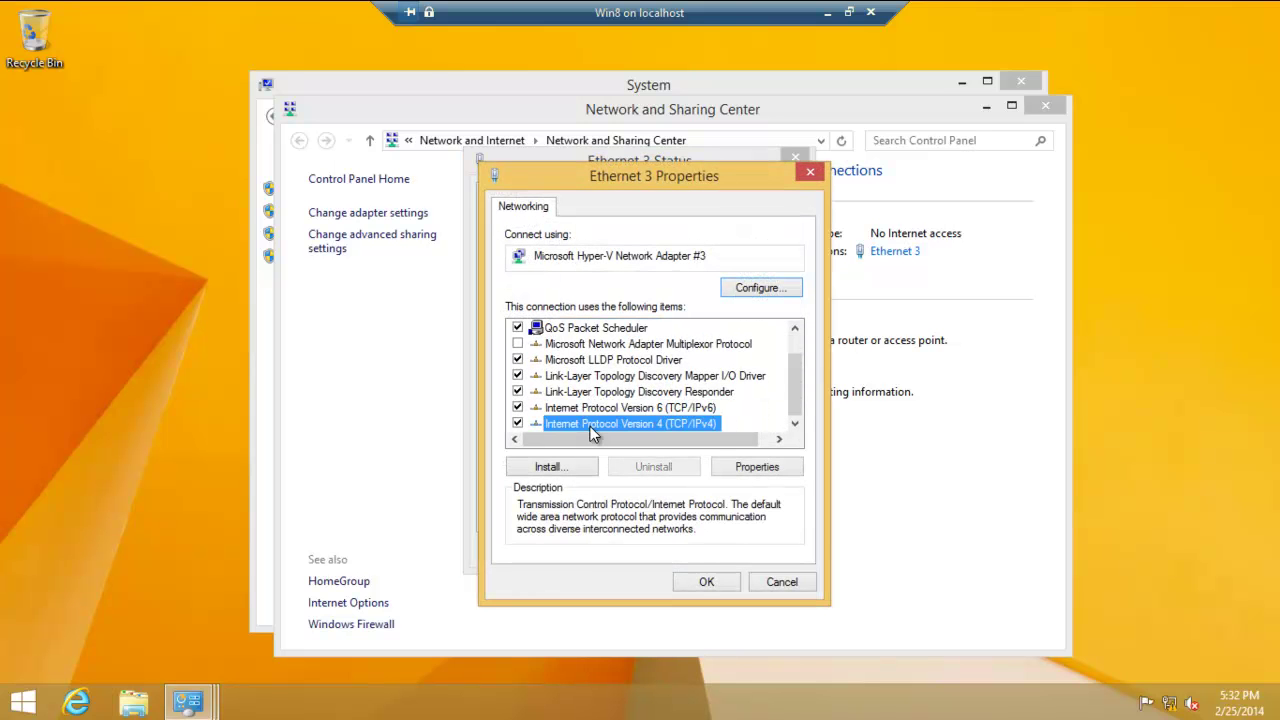
- Switch Ethernet 3 IPv4 to a static address 169.254.1.202 with mask 255.255.0.0
{"action": "left_click", "coordinate": [748, 468]}
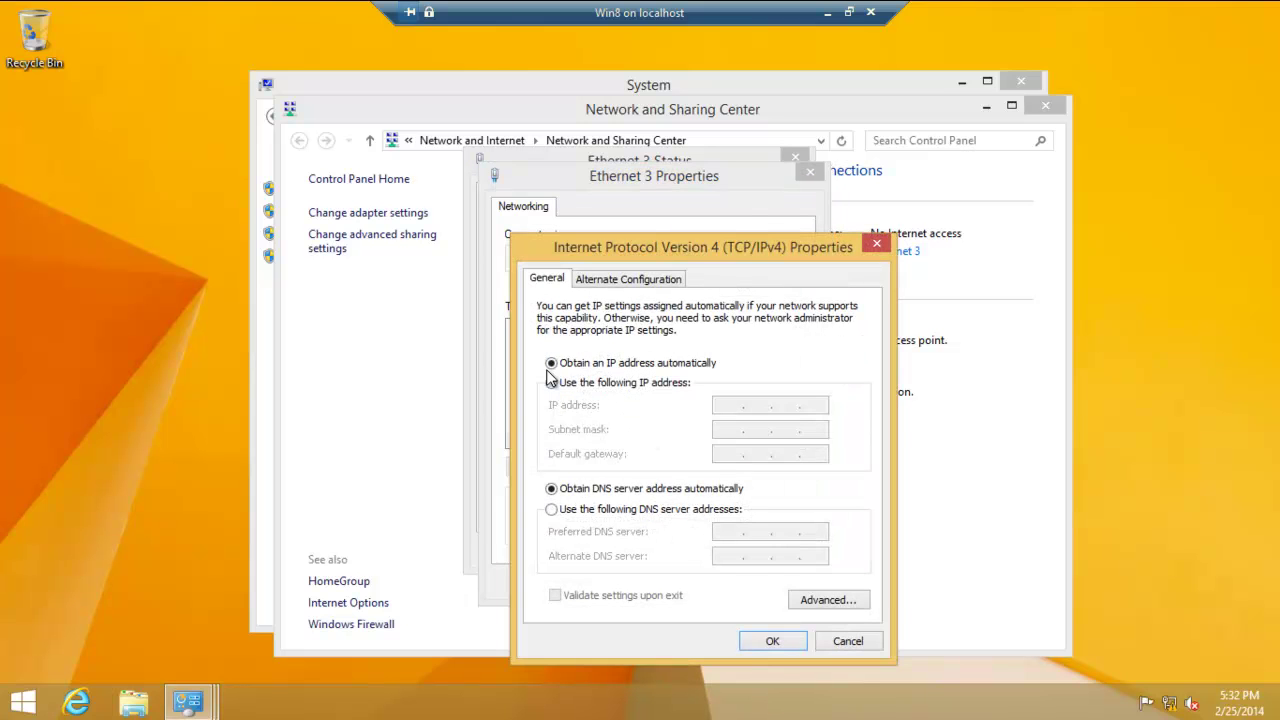
{"action": "left_click", "coordinate": [553, 385]}
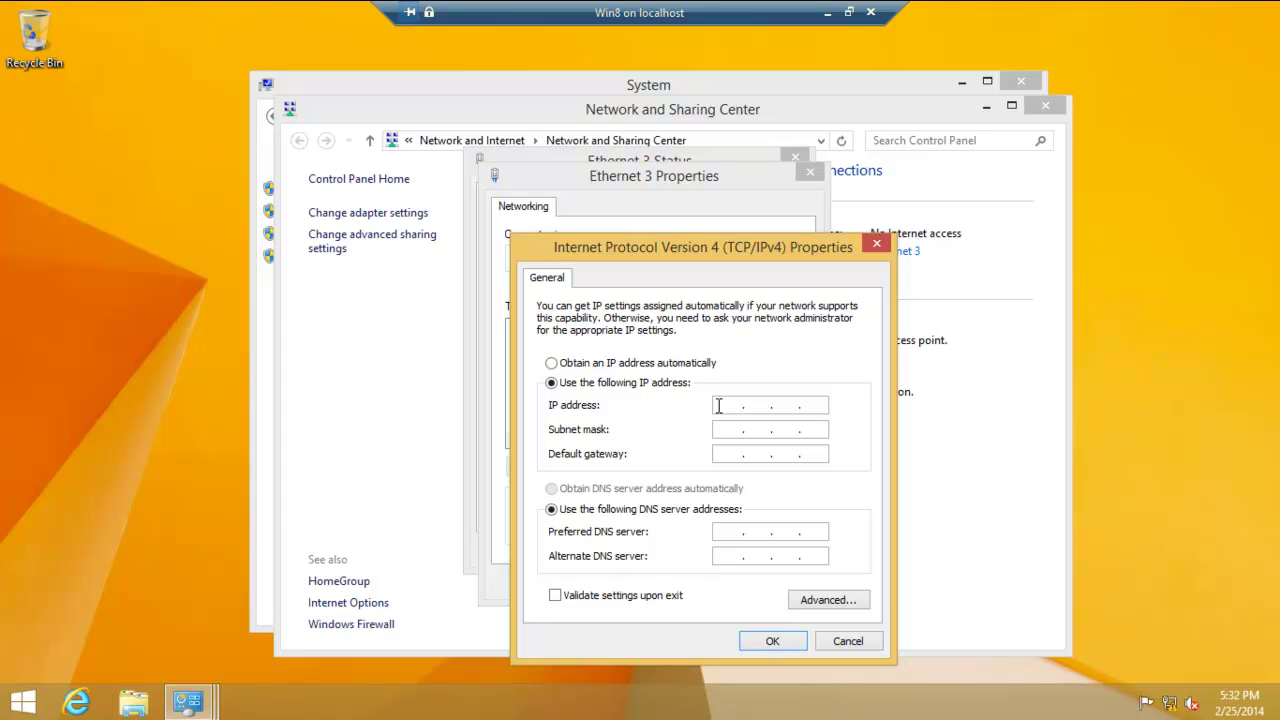
{"action": "type", "text": "1"}
{"action": "type", "text": "69."}
{"action": "type", "text": "254.1."}
{"action": "type", "text": "200"}
{"action": "key", "text": "BackSpace"}
{"action": "key", "text": "BackSpace"}
{"action": "key", "text": "BackSpace"}
{"action": "type", "text": "201"}
{"action": "key", "text": "BackSpace"}
{"action": "type", "text": "2"}
{"action": "left_click", "coordinate": [735, 430]}
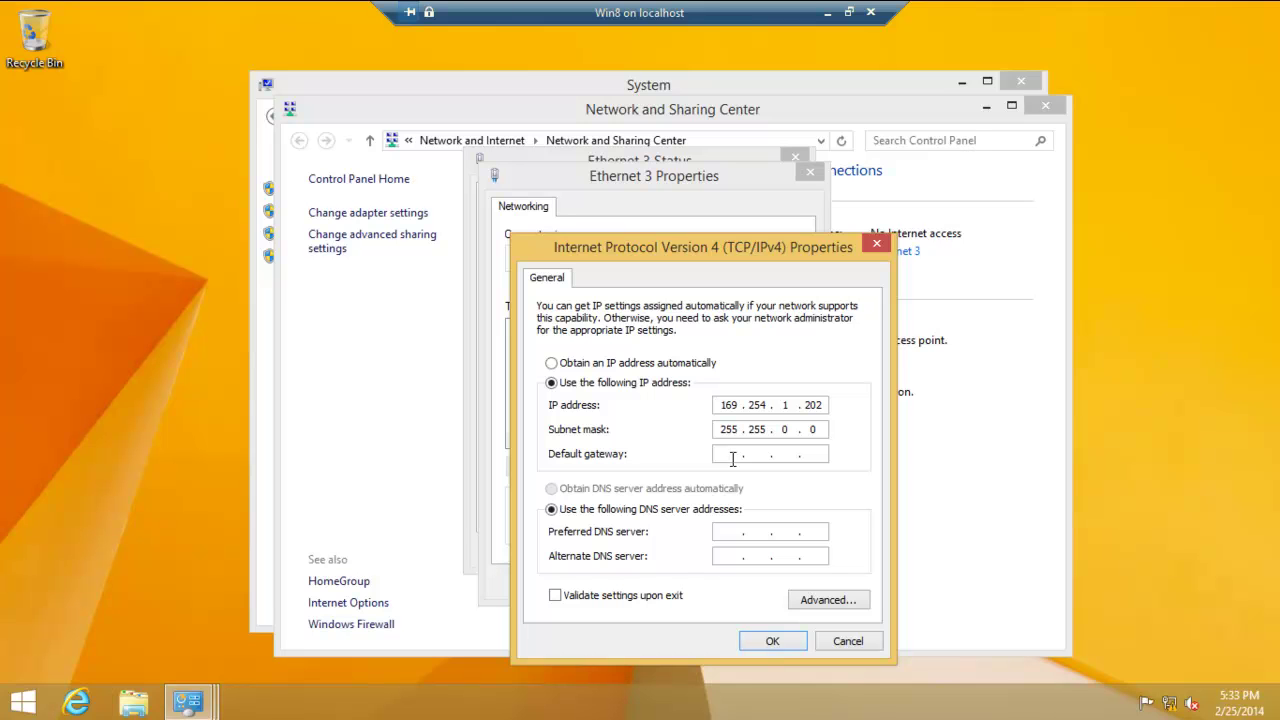
- Set gateway 169.254.1.200 and preferred DNS 169.254.1.201, validate settings on exit, and save
{"action": "left_click", "coordinate": [732, 456]}
{"action": "type", "text": "169 . 254 . 1 . 200"}
{"action": "left_click", "coordinate": [729, 532]}
{"action": "type", "text": "169.254.1.201"}
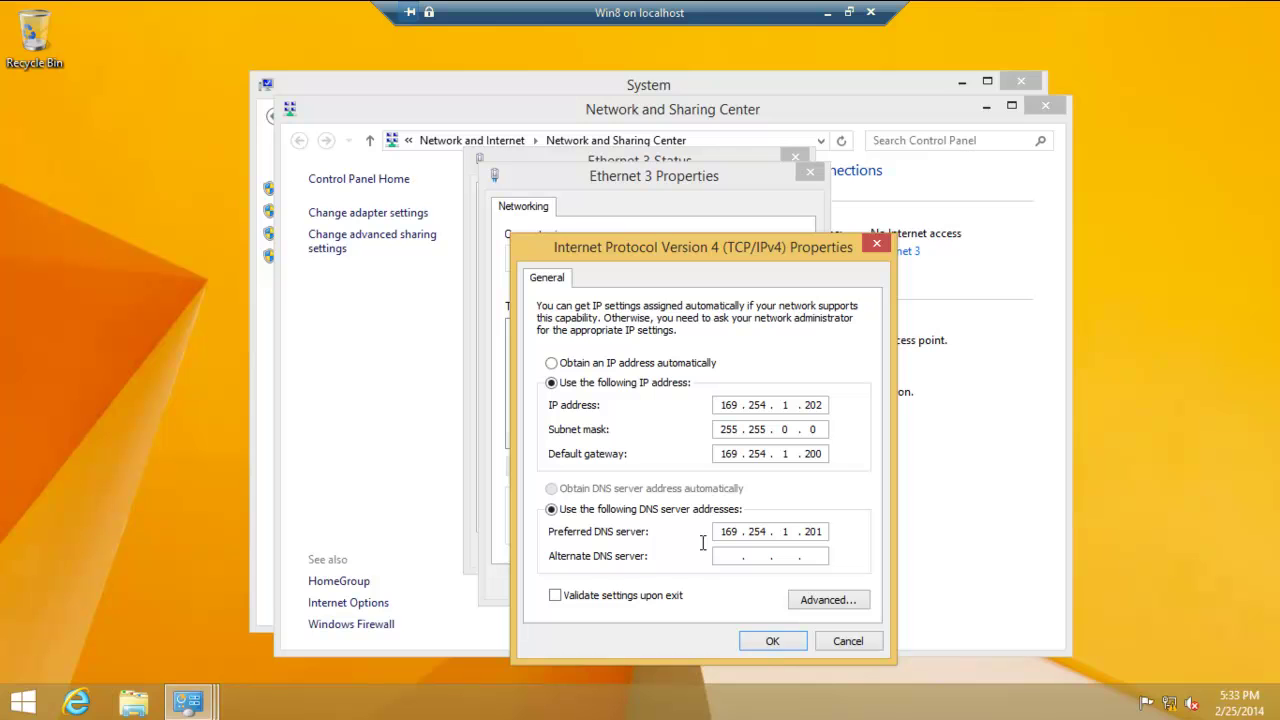
{"action": "left_click", "coordinate": [555, 597]}
{"action": "left_click", "coordinate": [772, 641]}
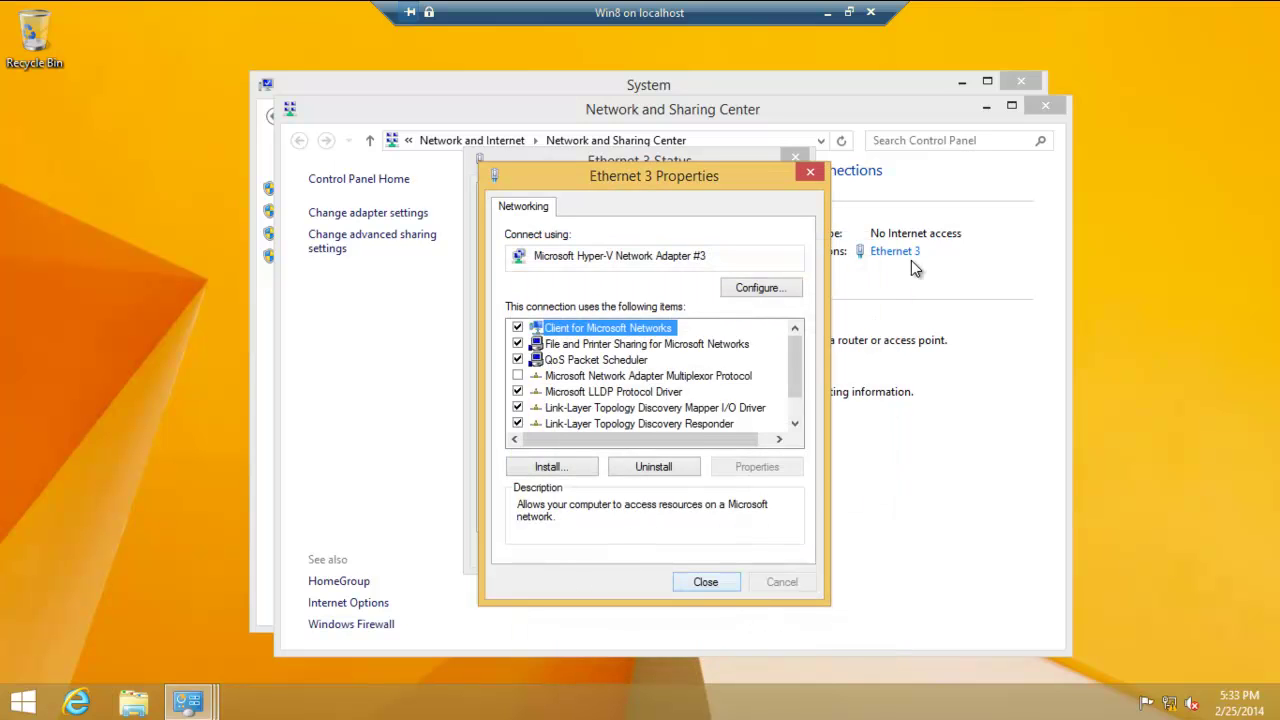
- Apply the Ethernet 3 properties, let diagnostics finish, and close the diagnostics and status windows
{"action": "left_click", "coordinate": [705, 582]}
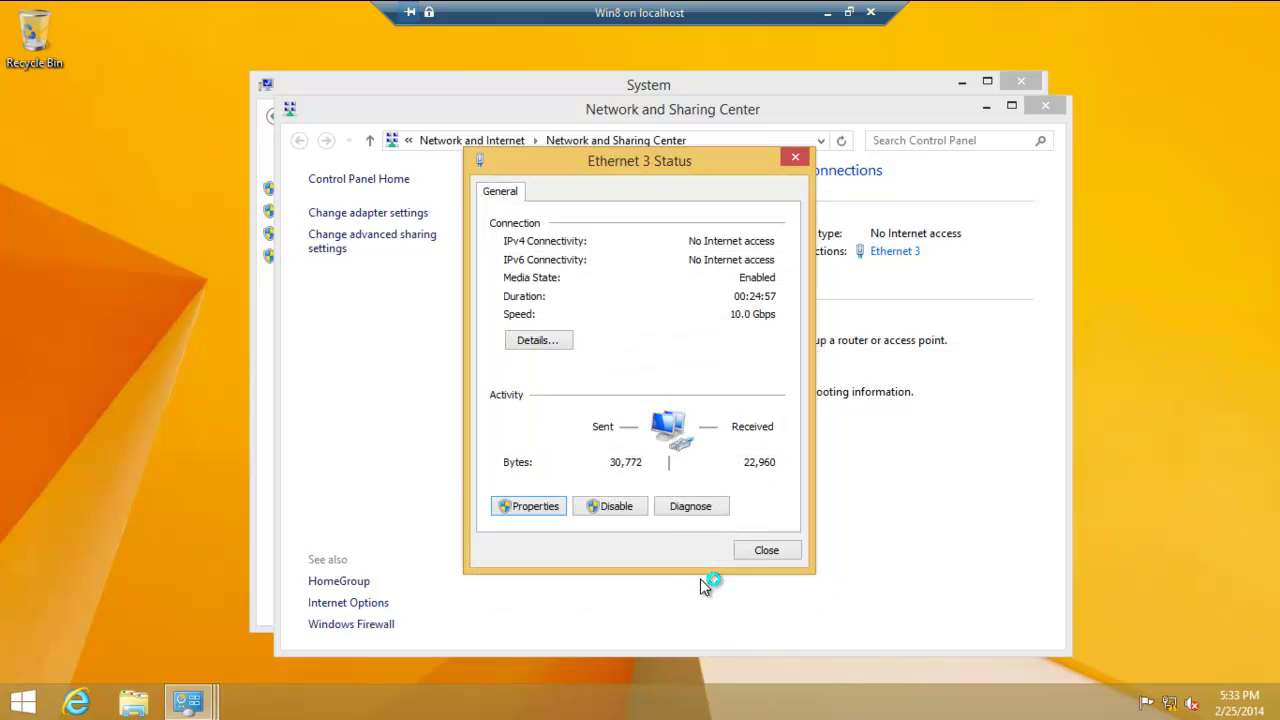
{"action": "key", "text": "alt+g"}
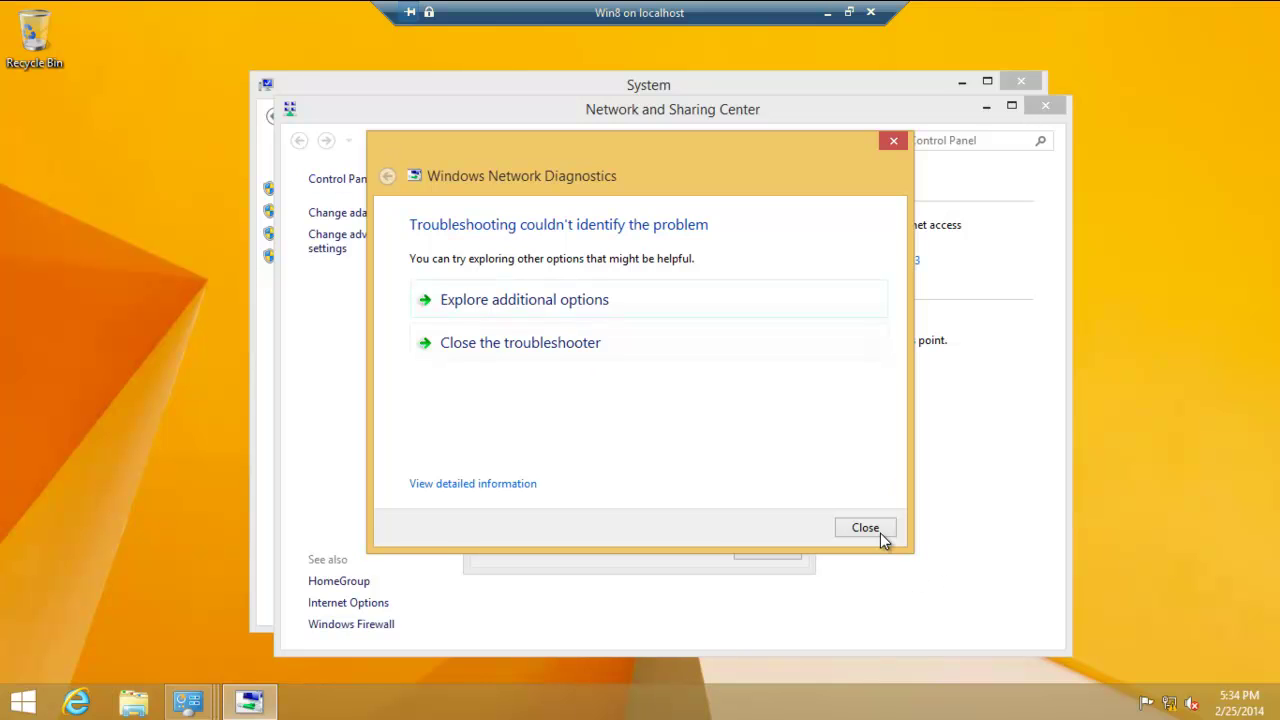
{"action": "left_click", "coordinate": [880, 533]}
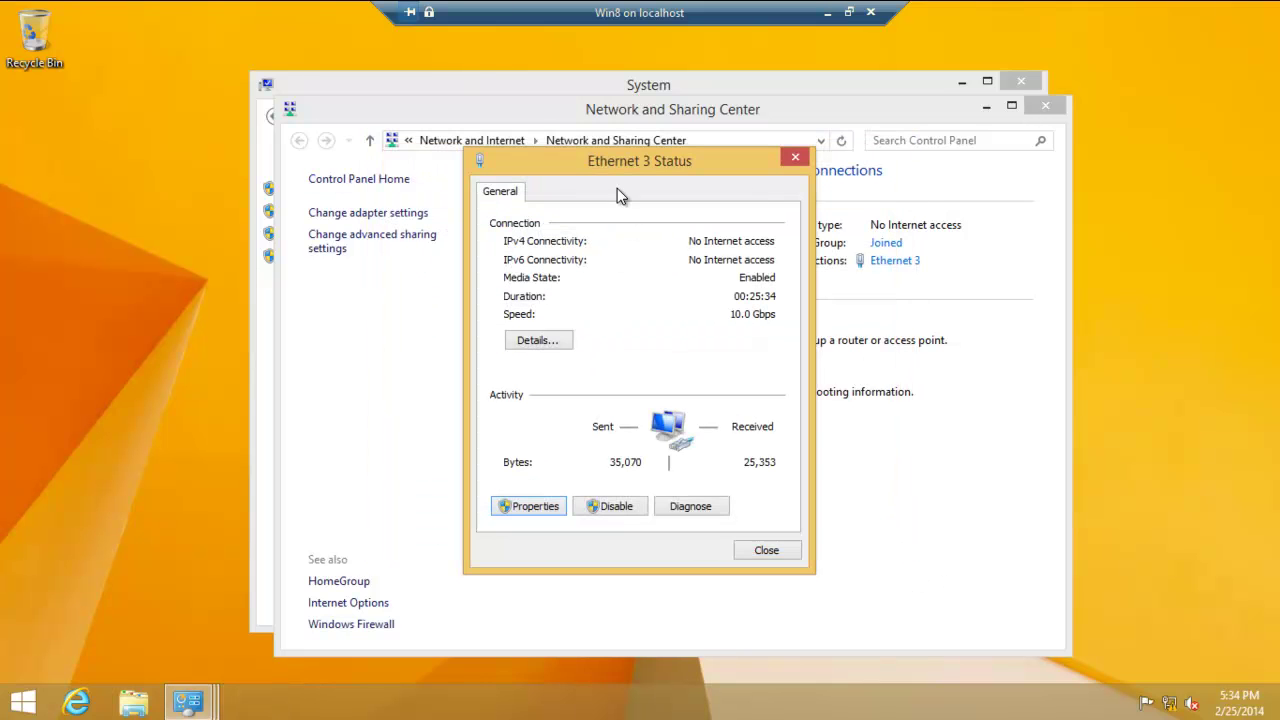
{"action": "left_click", "coordinate": [764, 551]}
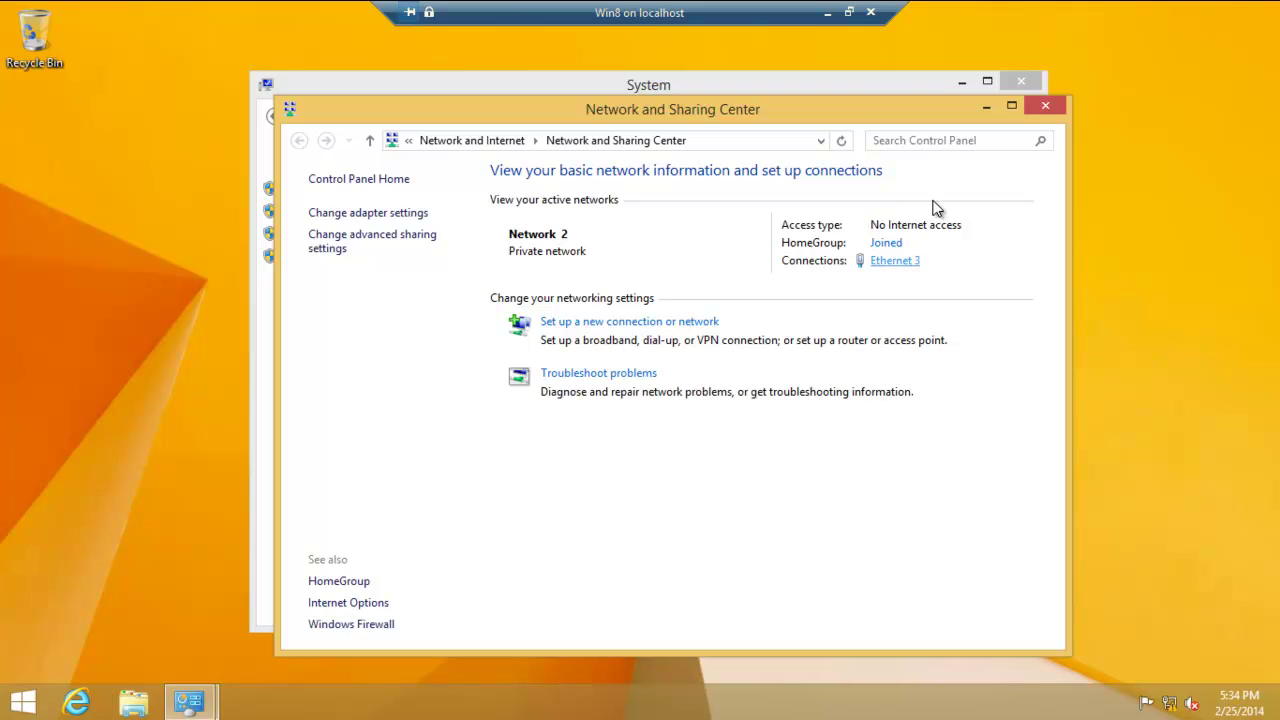
- Start the Network ID wizard, choosing a business network that uses a domain
{"action": "left_click", "coordinate": [1047, 105]}
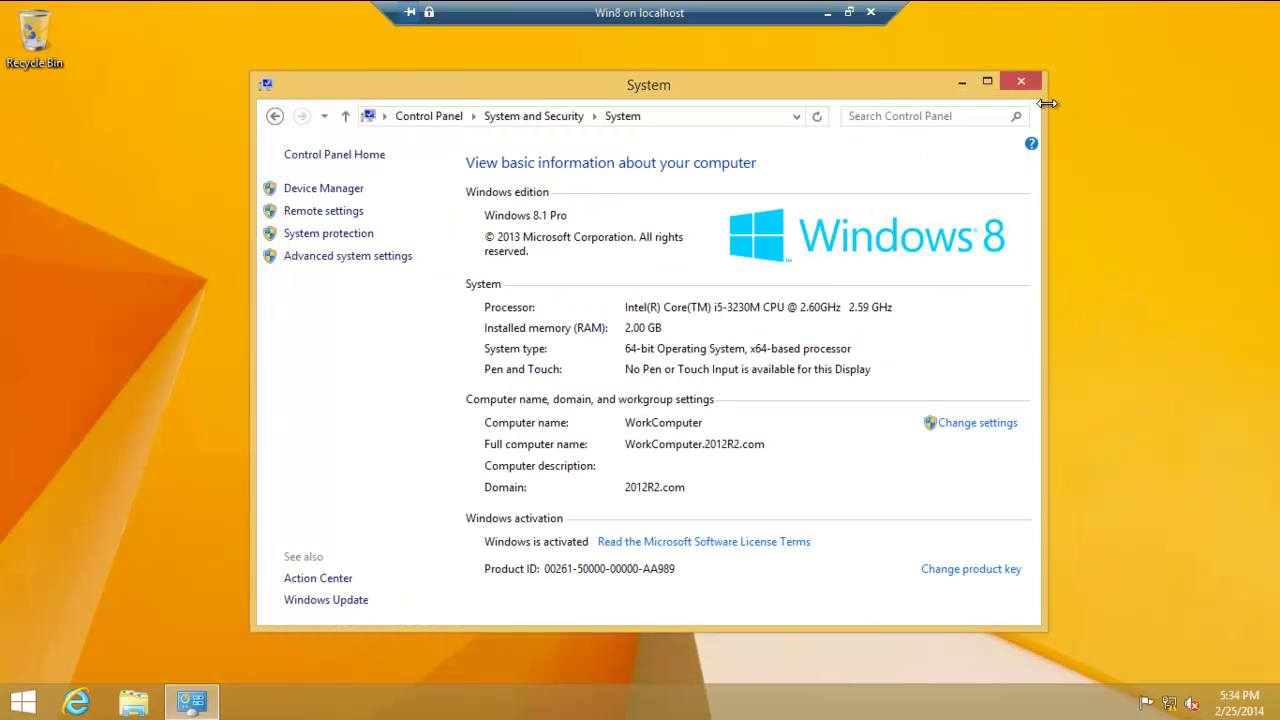
{"action": "left_click", "coordinate": [970, 425]}
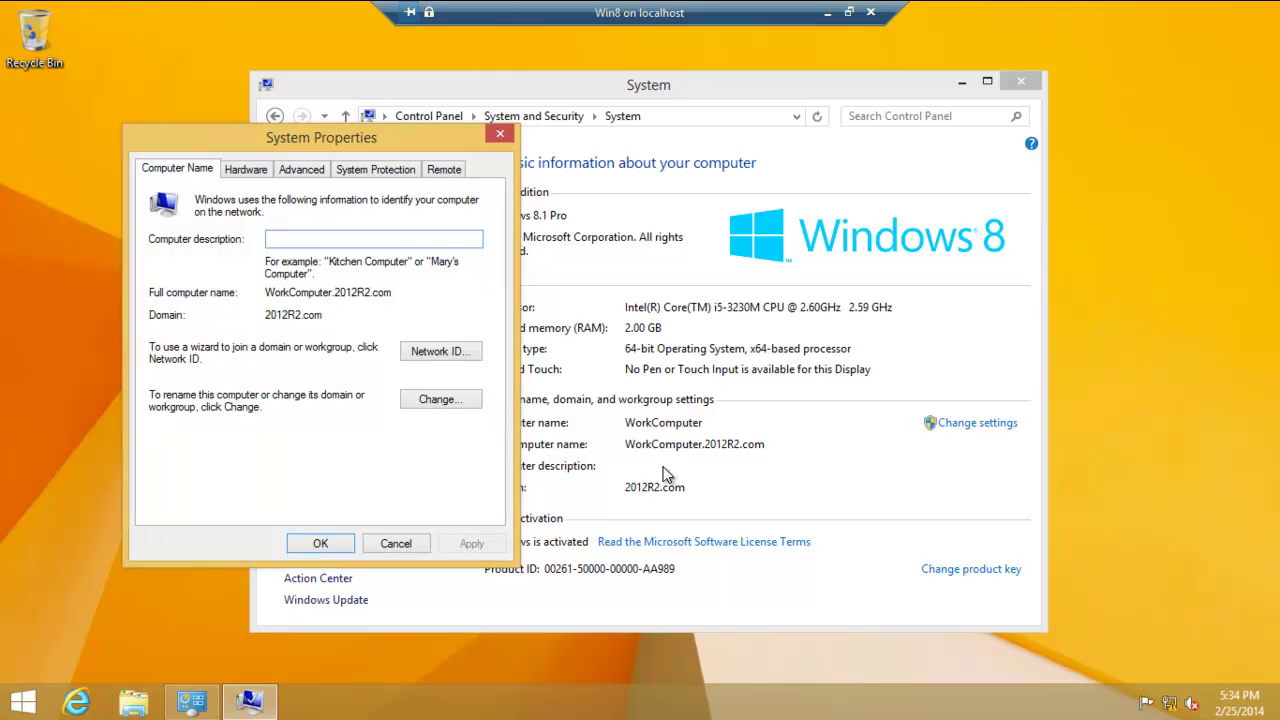
{"action": "left_click", "coordinate": [440, 351]}
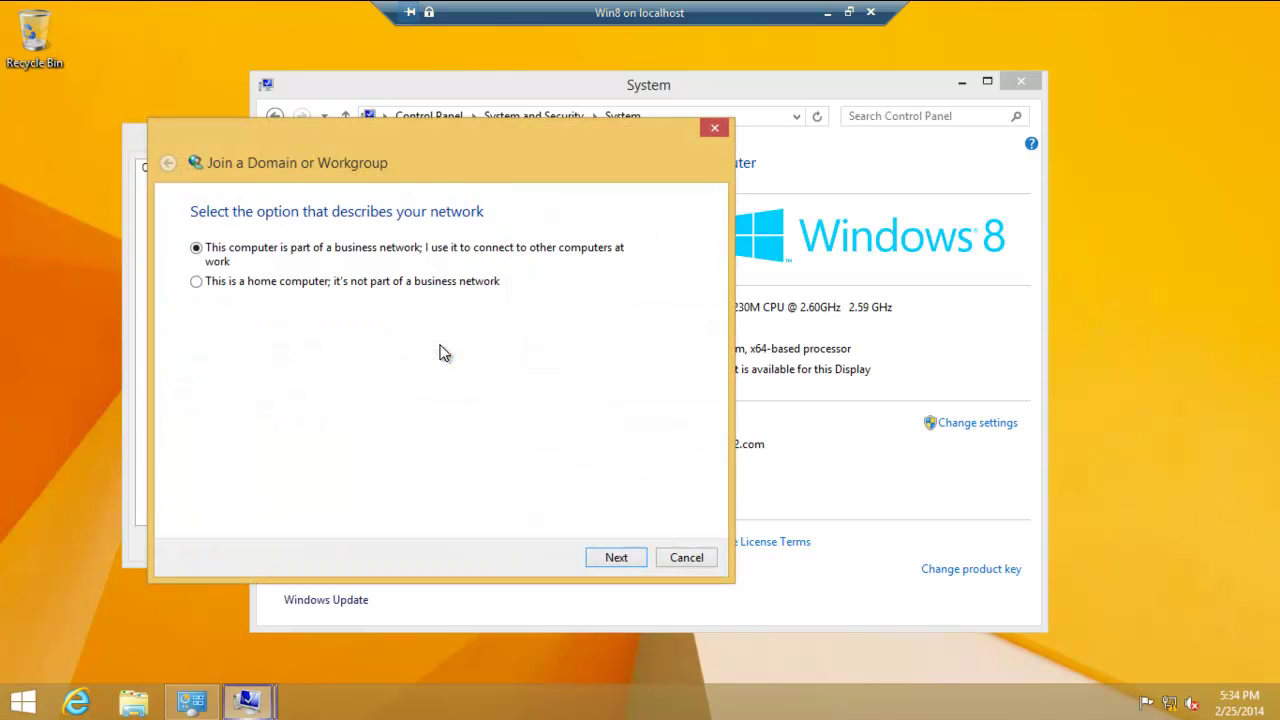
{"action": "left_click", "coordinate": [617, 558]}
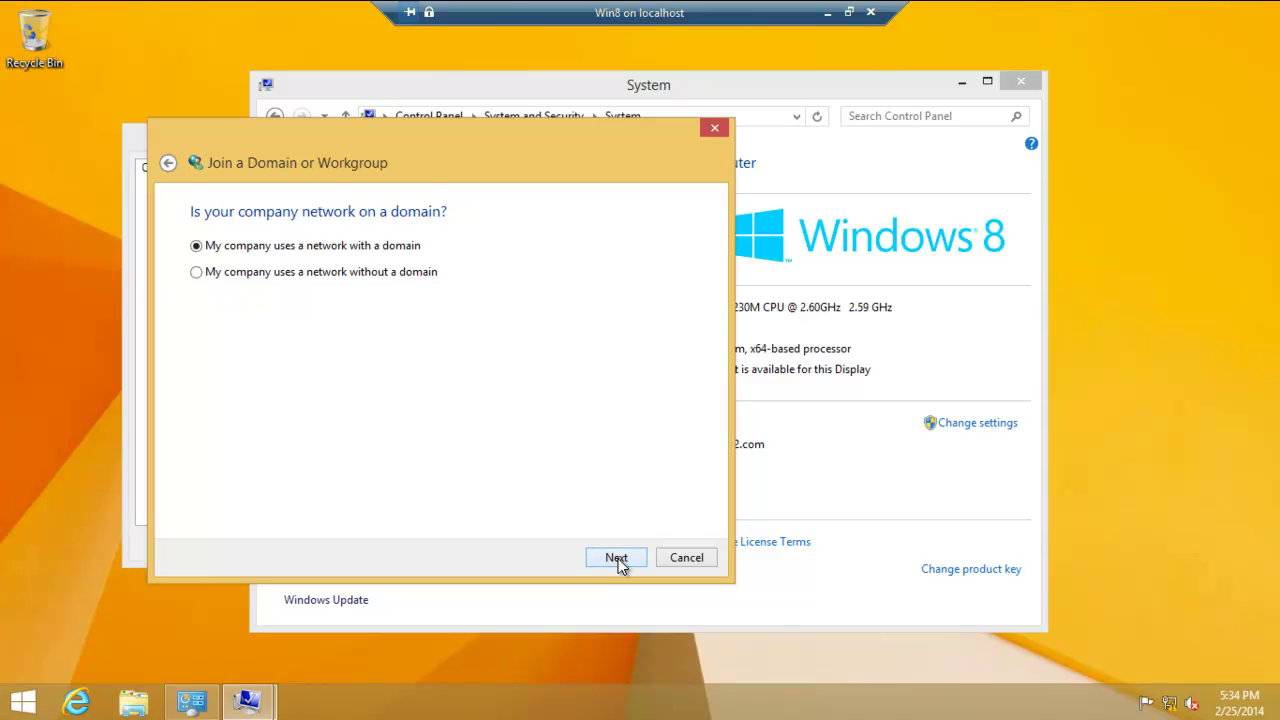
{"action": "left_click", "coordinate": [617, 558]}
{"action": "left_click", "coordinate": [617, 558]}
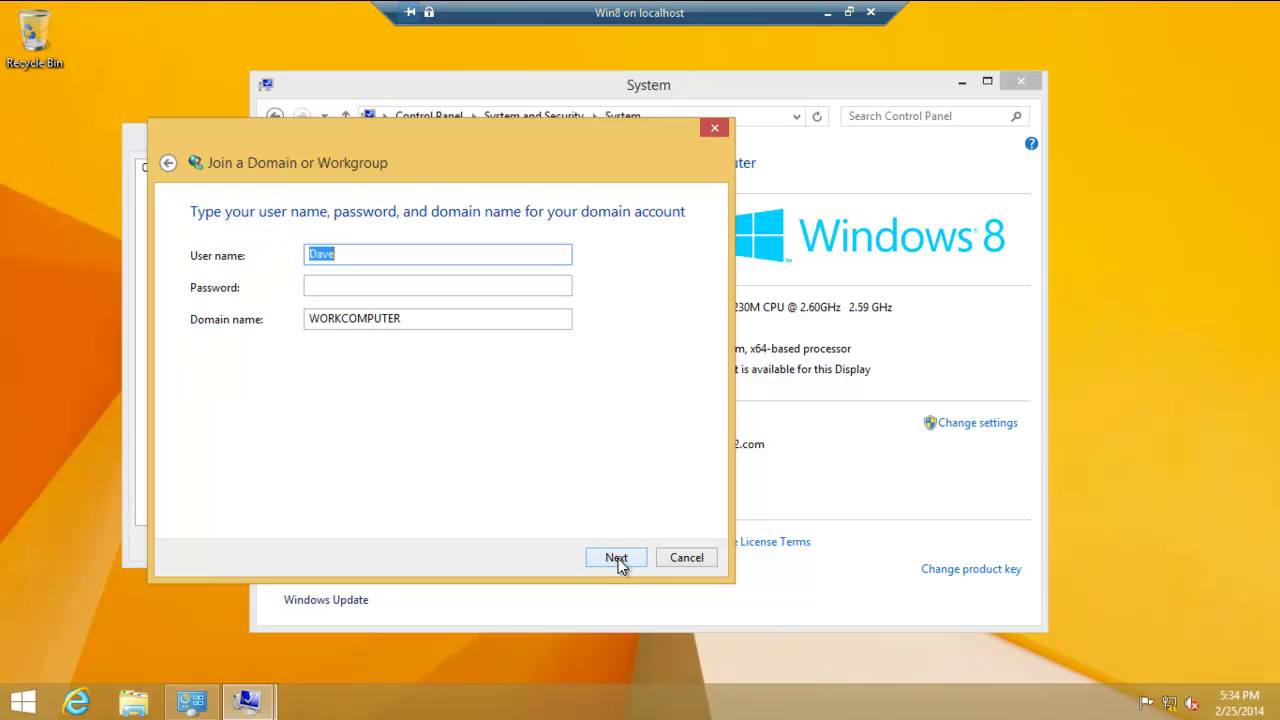
- Enter user 'video', the account password and domain 2012R2.COM, and submit the credentials
{"action": "key", "text": "BackSpace"}
{"action": "type", "text": "video"}
{"action": "left_click", "coordinate": [348, 278]}
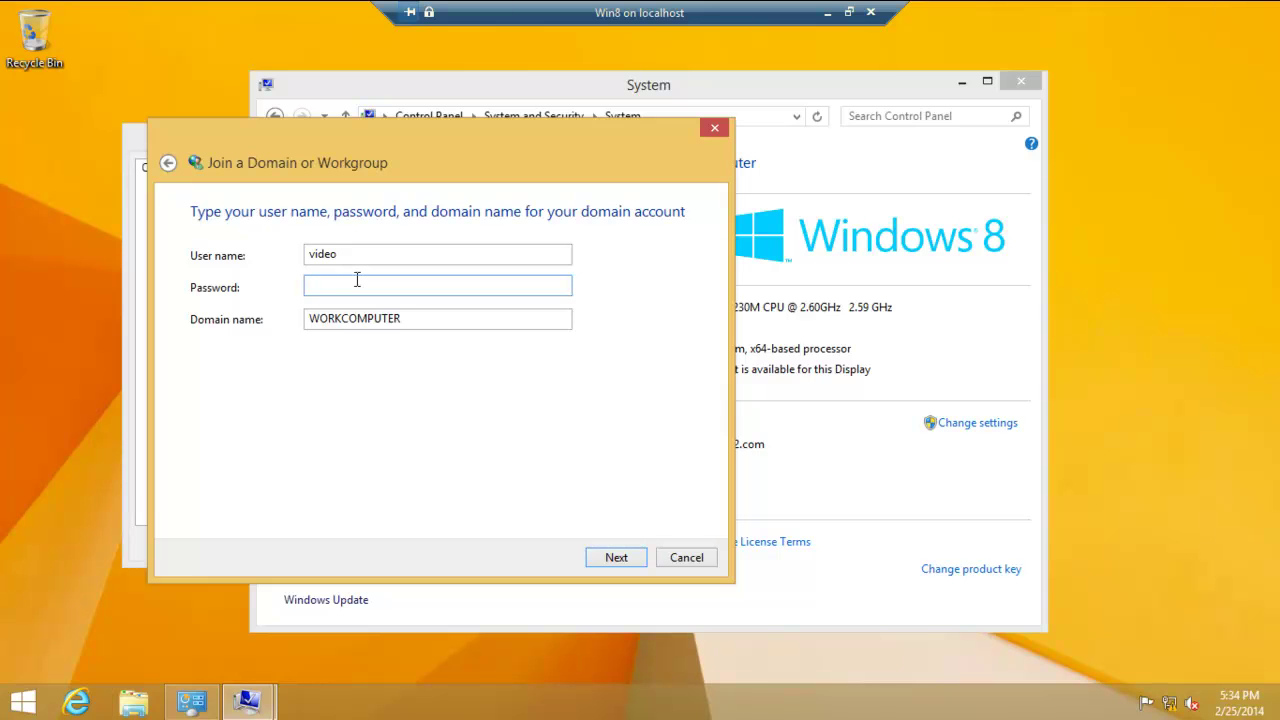
{"action": "type", "text": "password1"}
{"action": "left_click", "coordinate": [448, 316]}
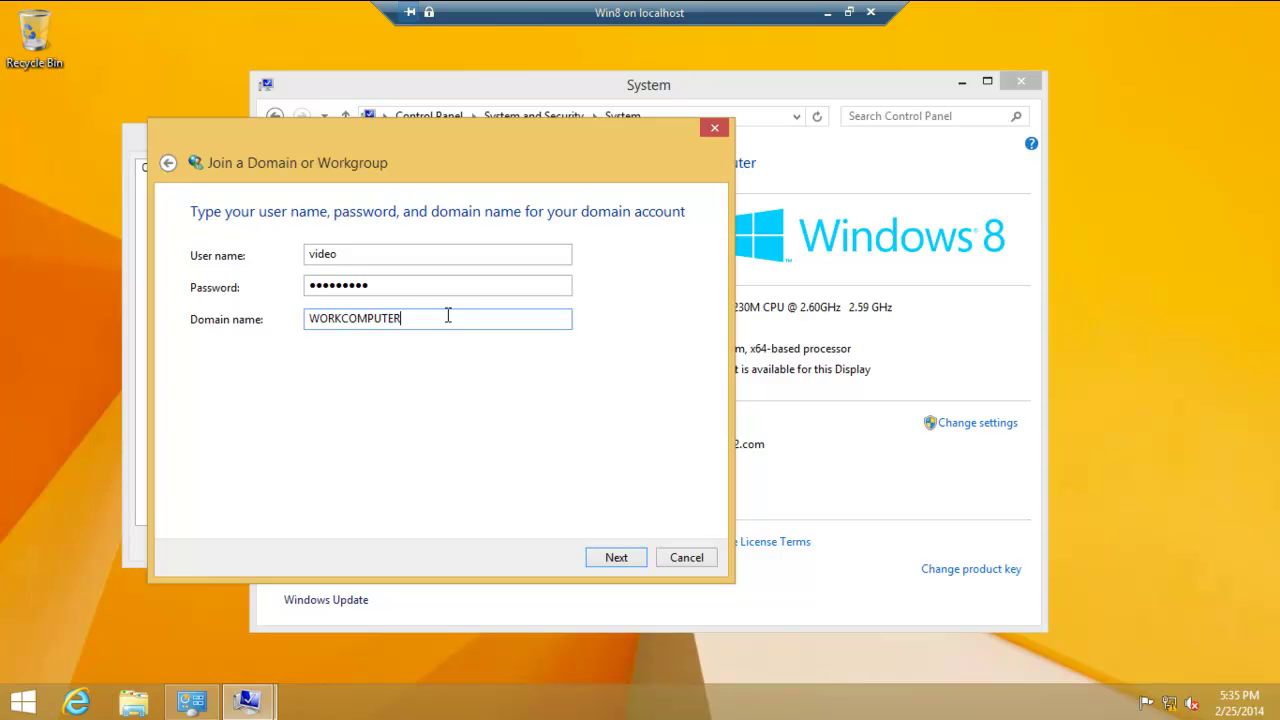
{"action": "key", "text": "BackSpace"}
{"action": "key", "text": "BackSpace"}
{"action": "key", "text": "BackSpace"}
{"action": "key", "text": "BackSpace"}
{"action": "key", "text": "BackSpace"}
{"action": "key", "text": "BackSpace"}
{"action": "key", "text": "BackSpace"}
{"action": "key", "text": "BackSpace"}
{"action": "key", "text": "BackSpace"}
{"action": "key", "text": "BackSpace"}
{"action": "key", "text": "BackSpace"}
{"action": "key", "text": "BackSpace"}
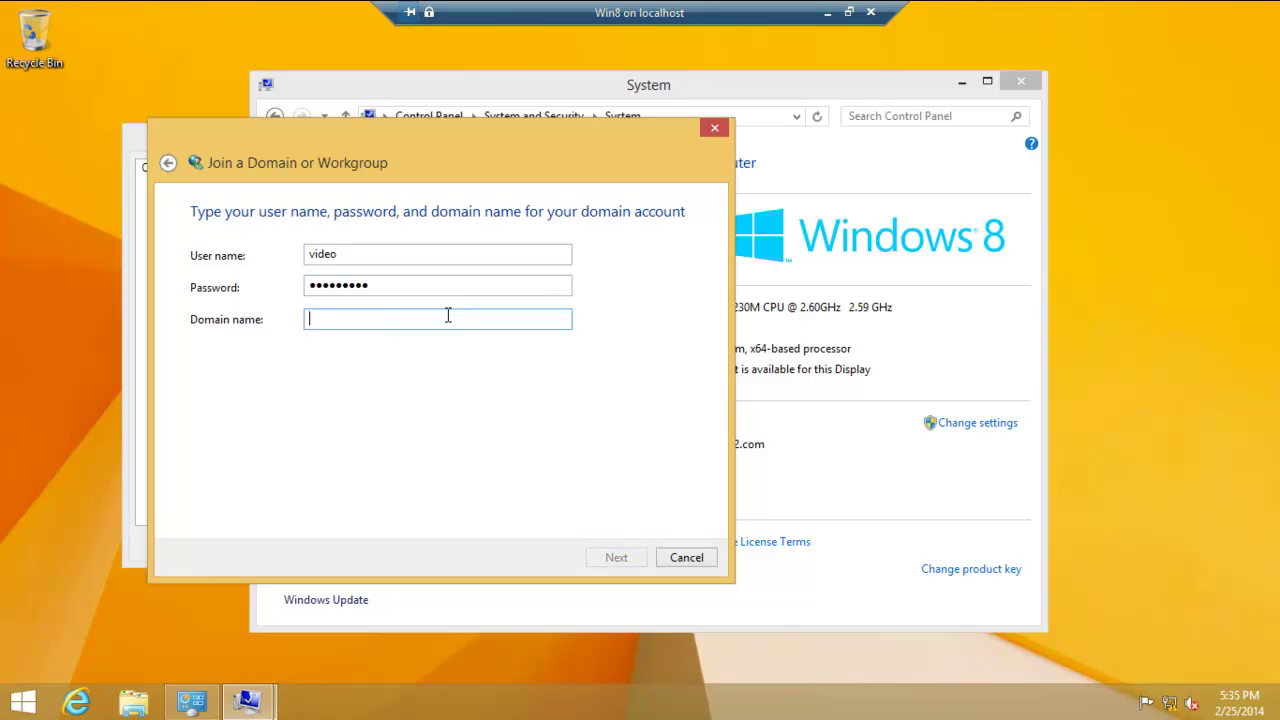
{"action": "type", "text": "2012R2"}
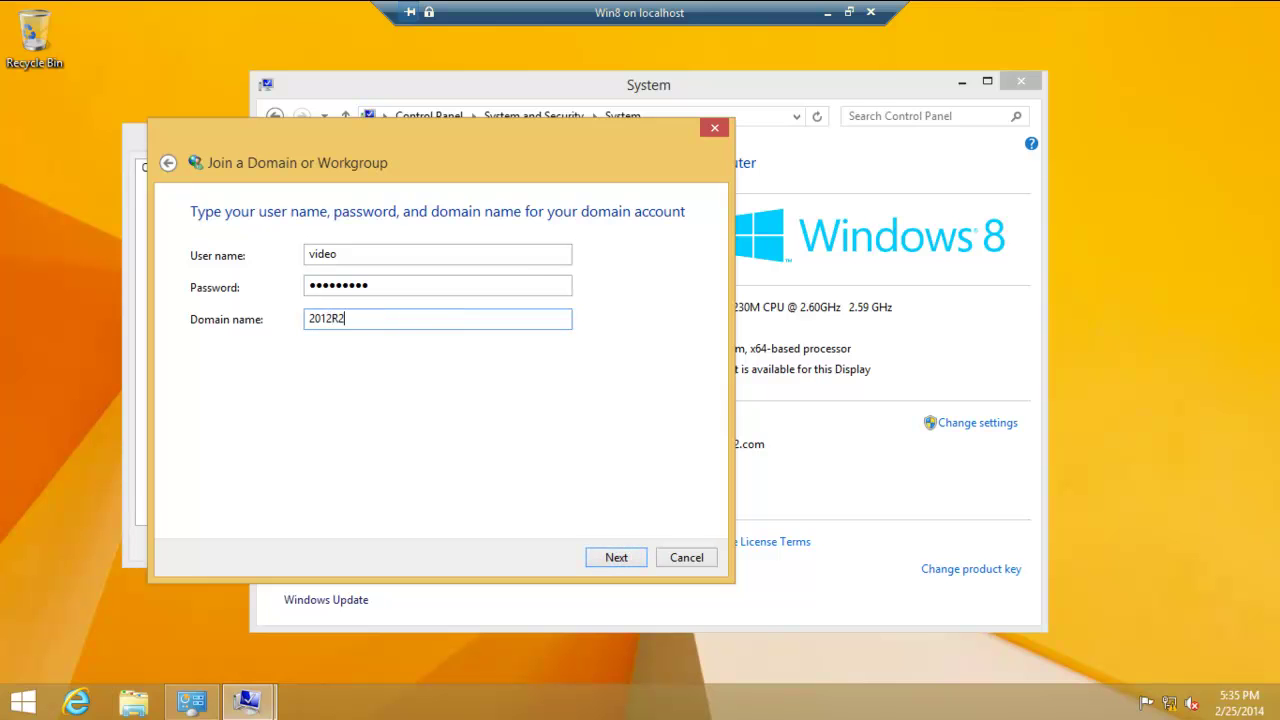
{"action": "type", "text": ".COM"}
{"action": "left_click", "coordinate": [616, 557]}
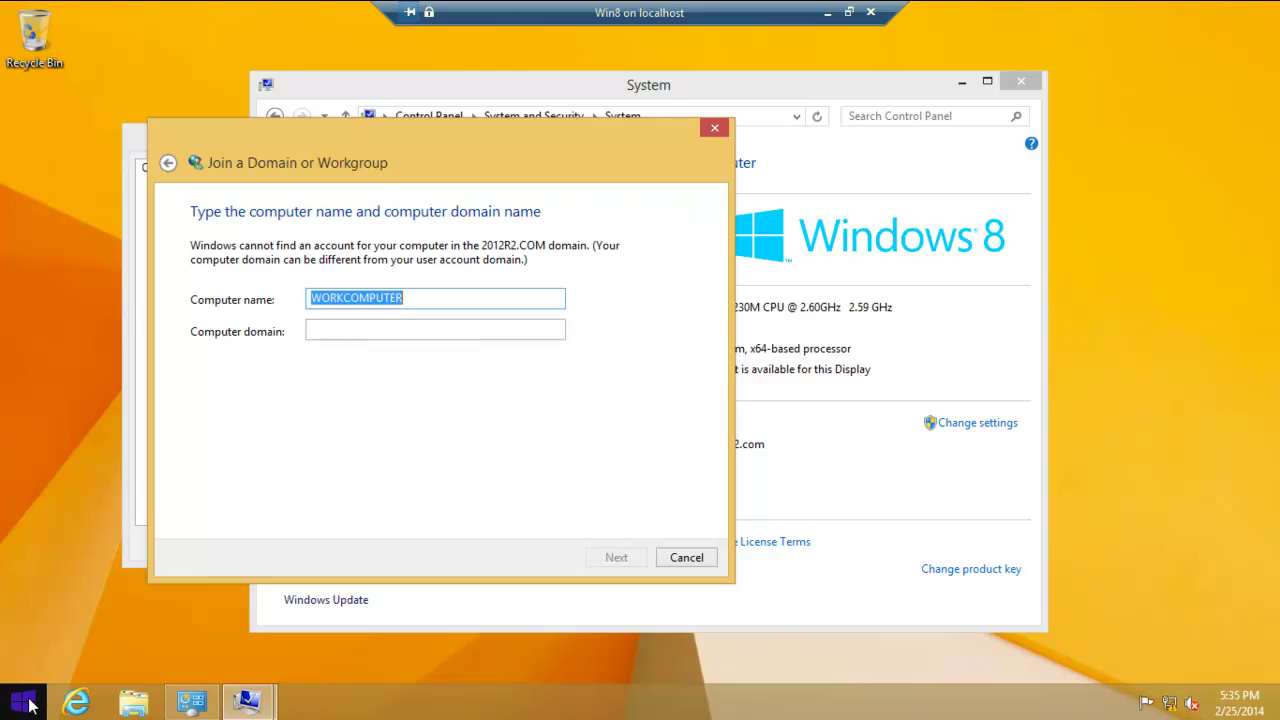
- Sign out via the Start context menu's Shut down or sign out > Sign out
{"action": "right_click", "coordinate": [28, 705]}
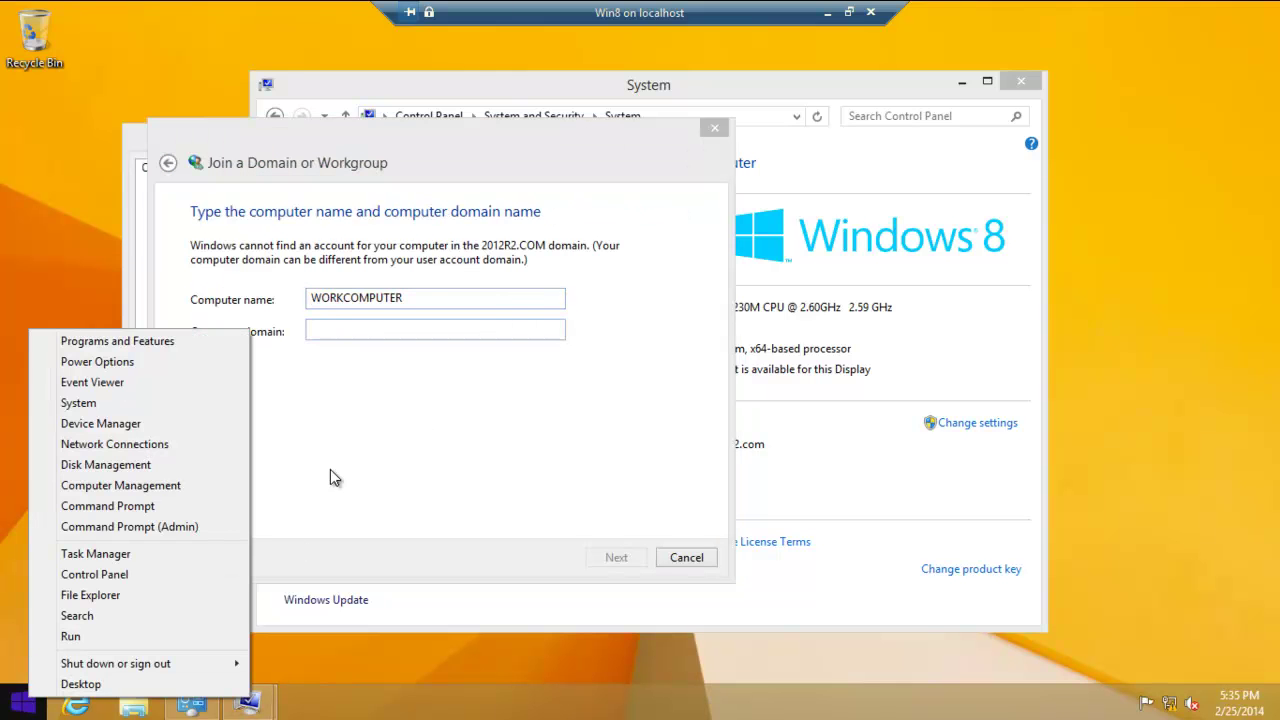
{"action": "mouse_move", "coordinate": [138, 668]}
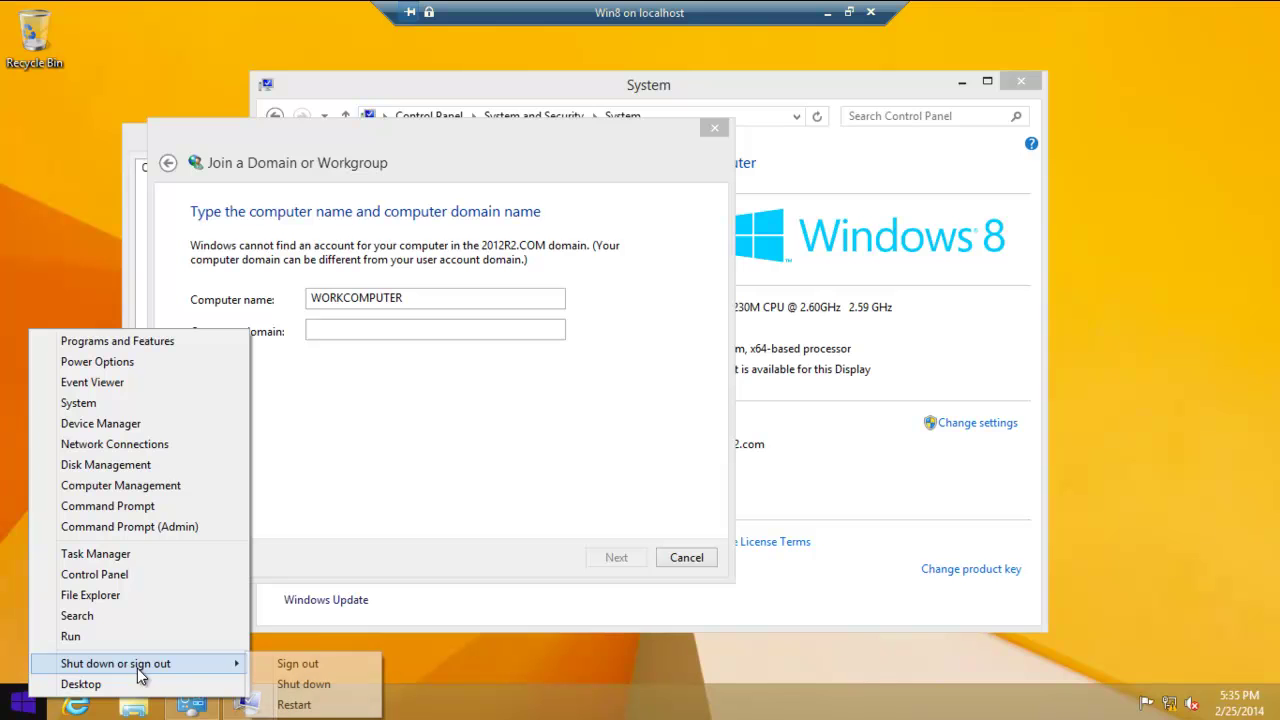
{"action": "left_click", "coordinate": [329, 666]}
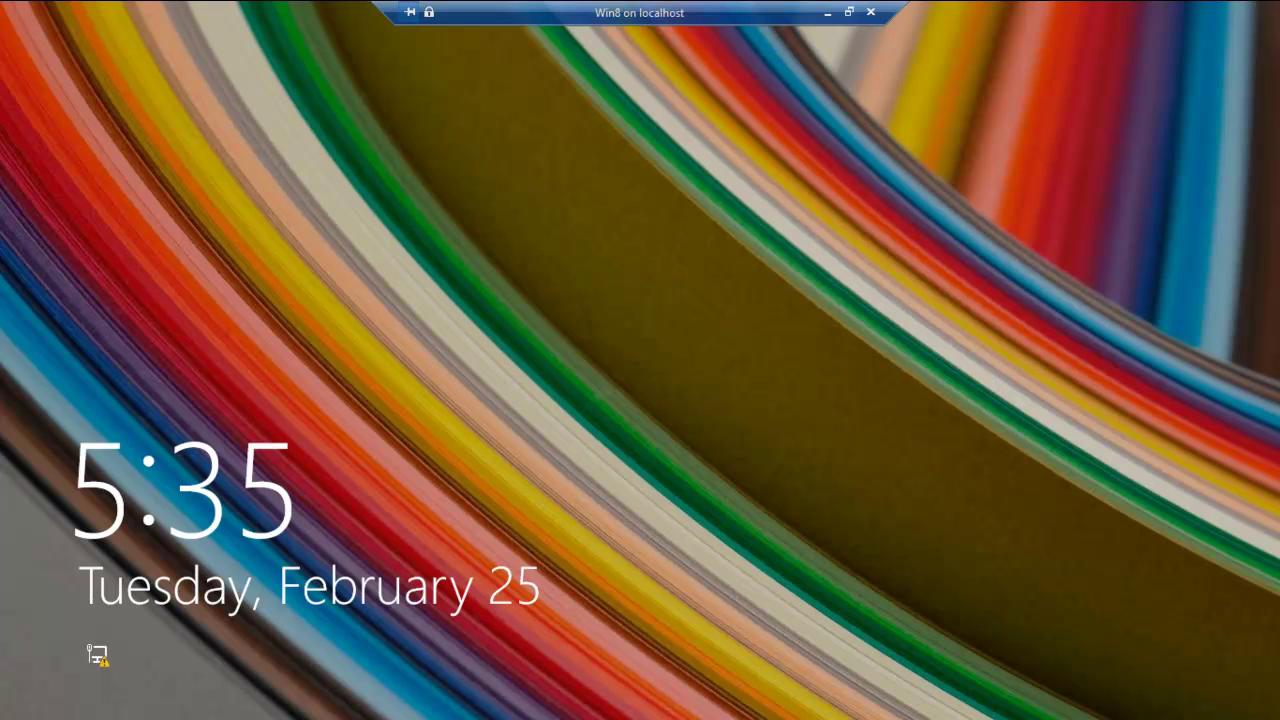
- Sign in as Other user 'video' with the account password, then open the Desktop tile
{"action": "left_click", "coordinate": [618, 320]}
{"action": "left_click", "coordinate": [776, 282]}
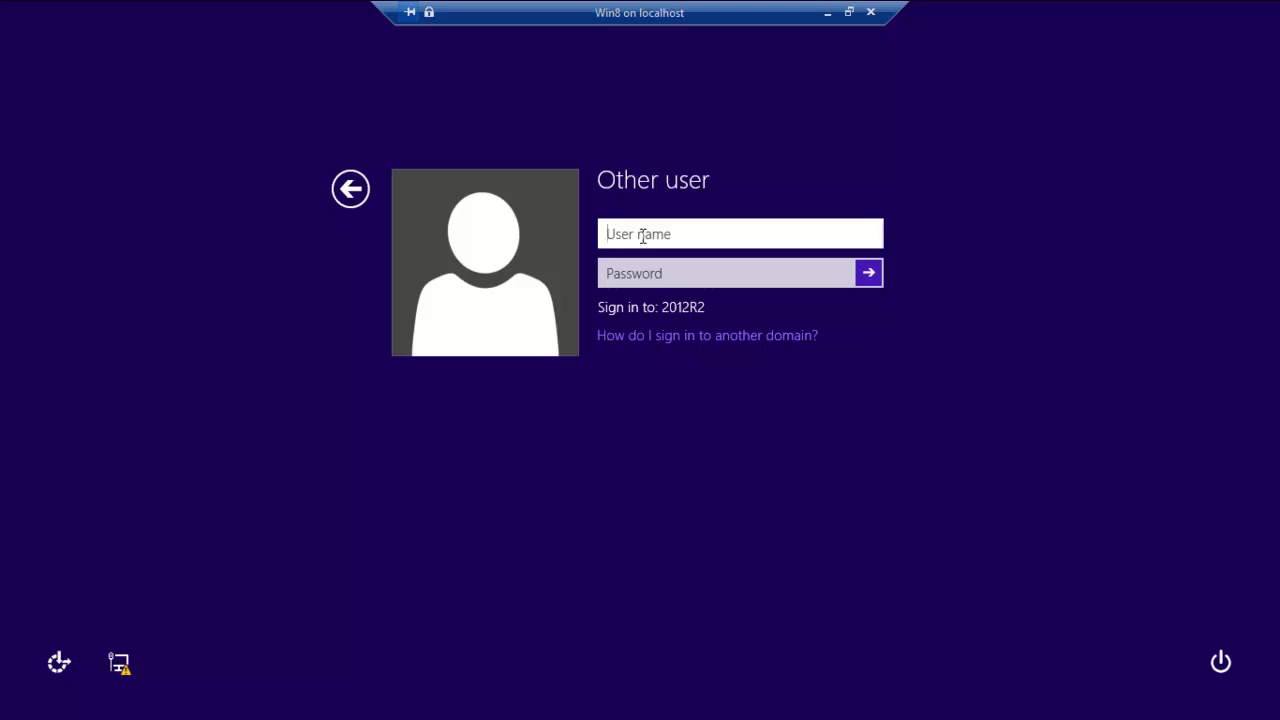
{"action": "type", "text": "video"}
{"action": "left_click", "coordinate": [657, 273]}
{"action": "type", "text": "•••••••••"}
{"action": "key", "text": "Return"}
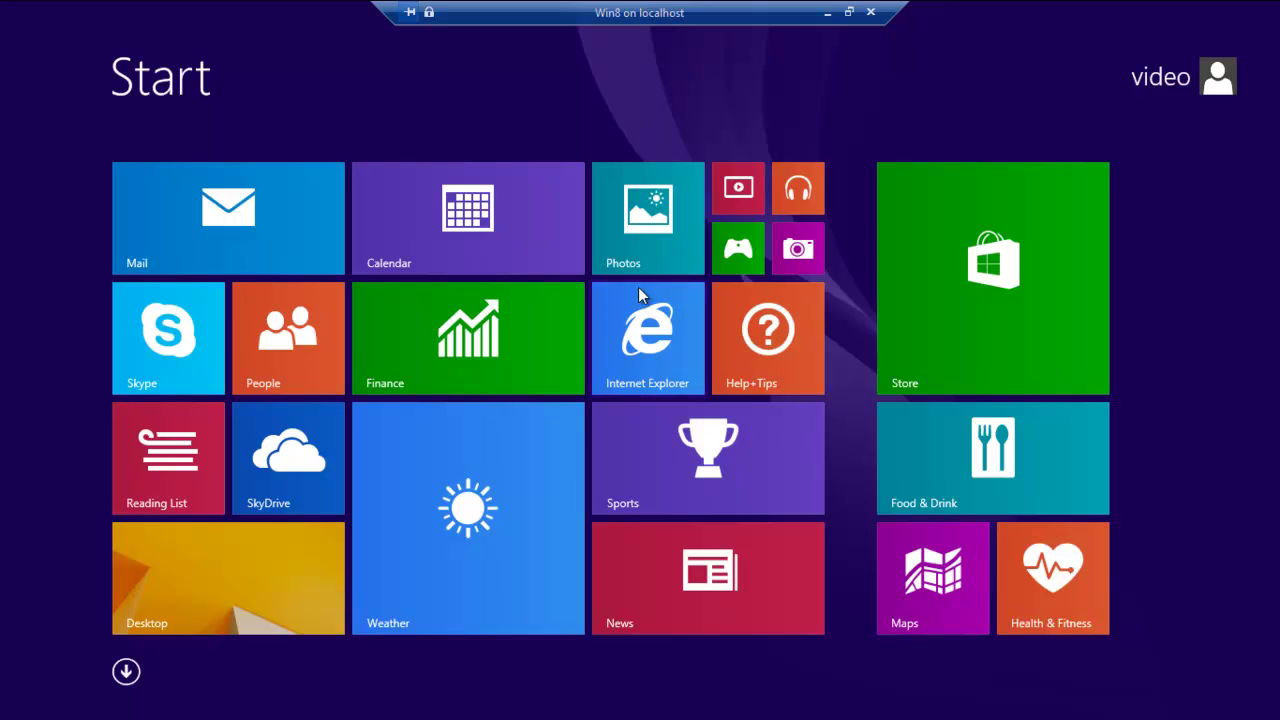
{"action": "left_click", "coordinate": [165, 583]}
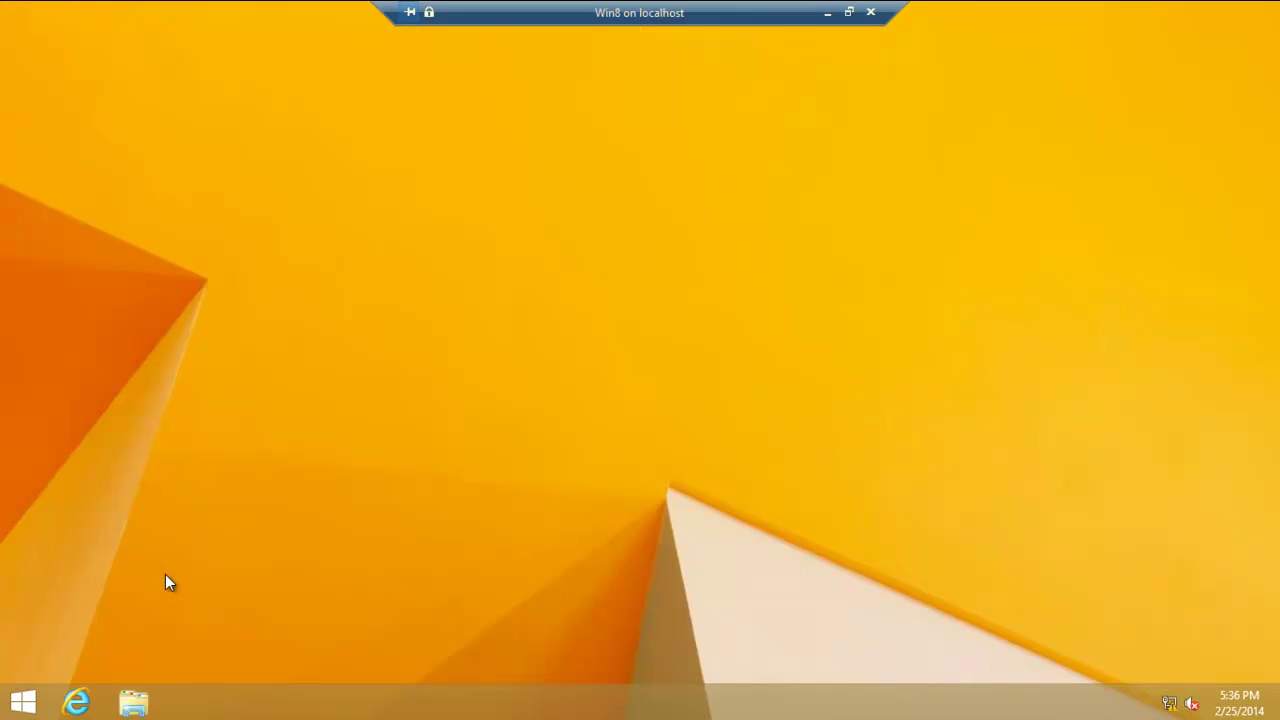